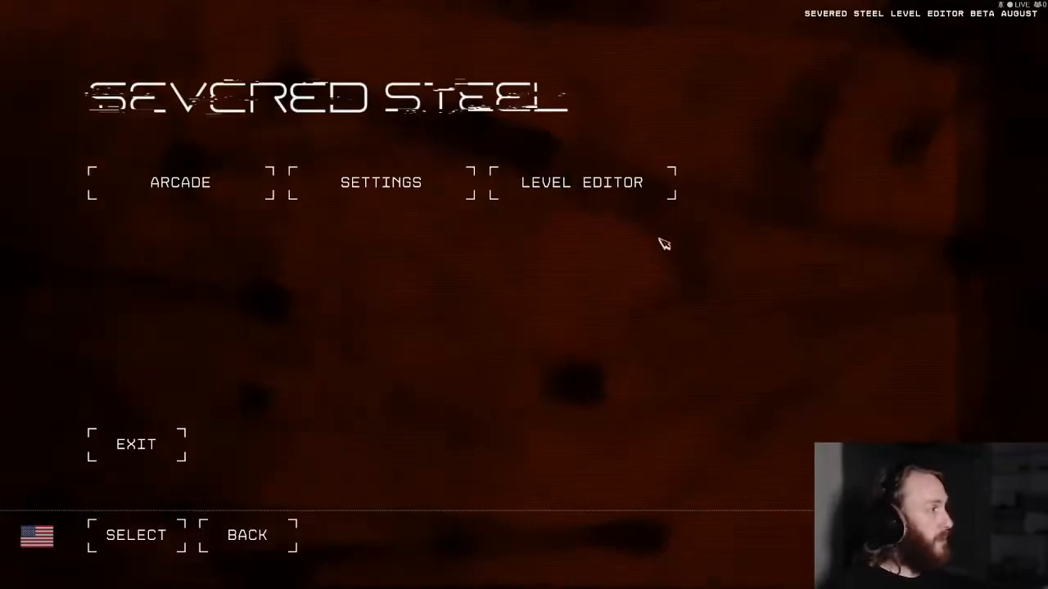
- Create a new level named THEROOM in the level editor
click(589, 183)
click(204, 135)
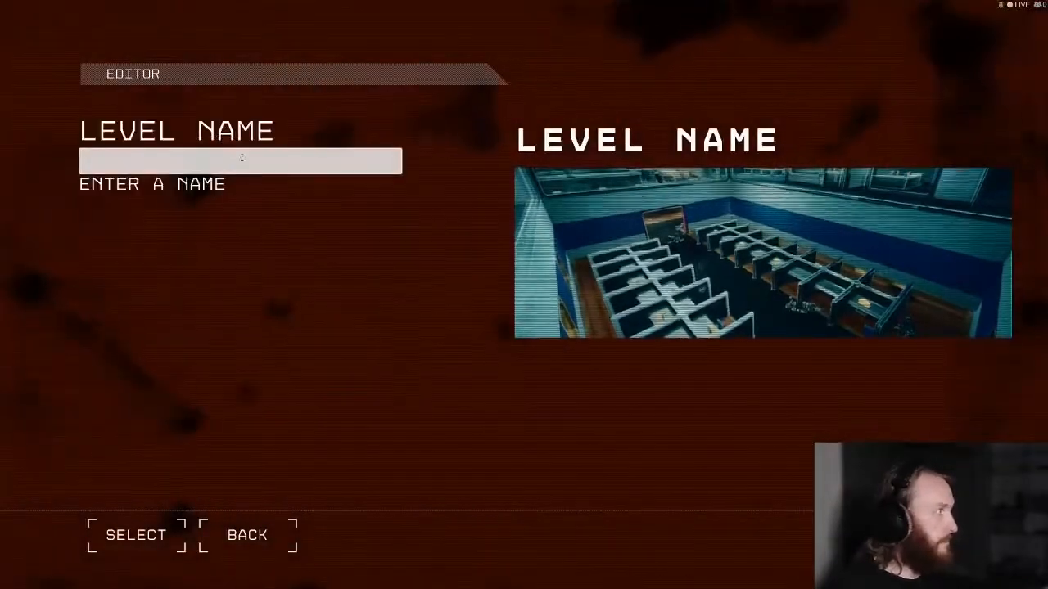
text(TH)
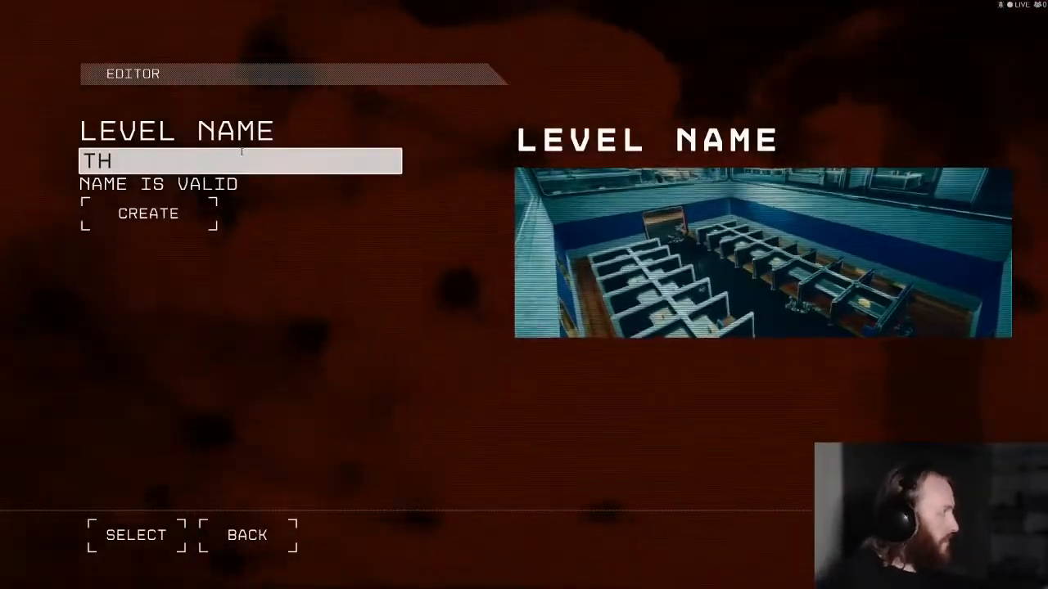
text(EROOM)
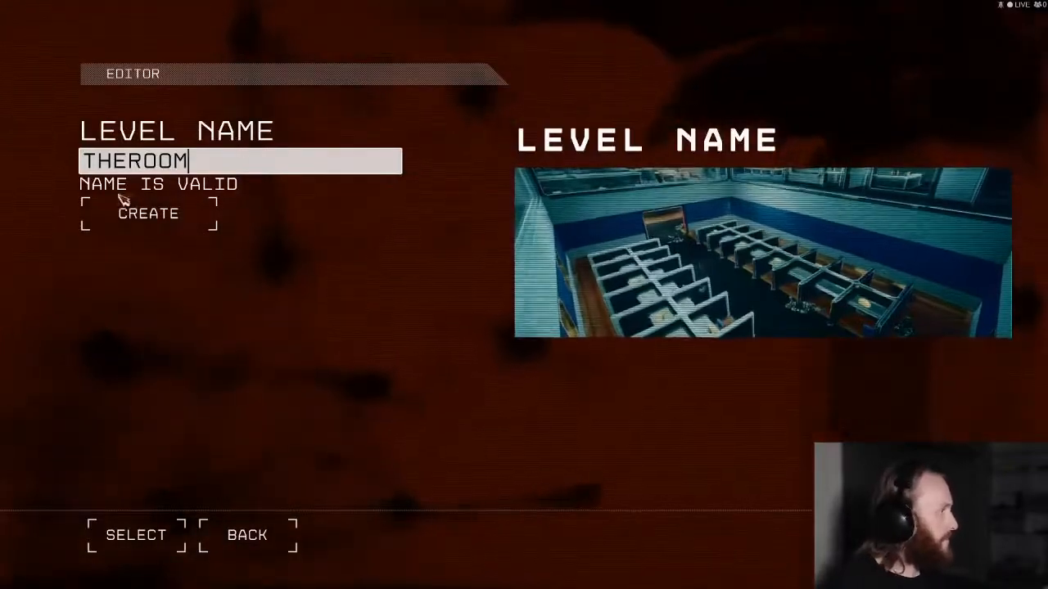
click(128, 206)
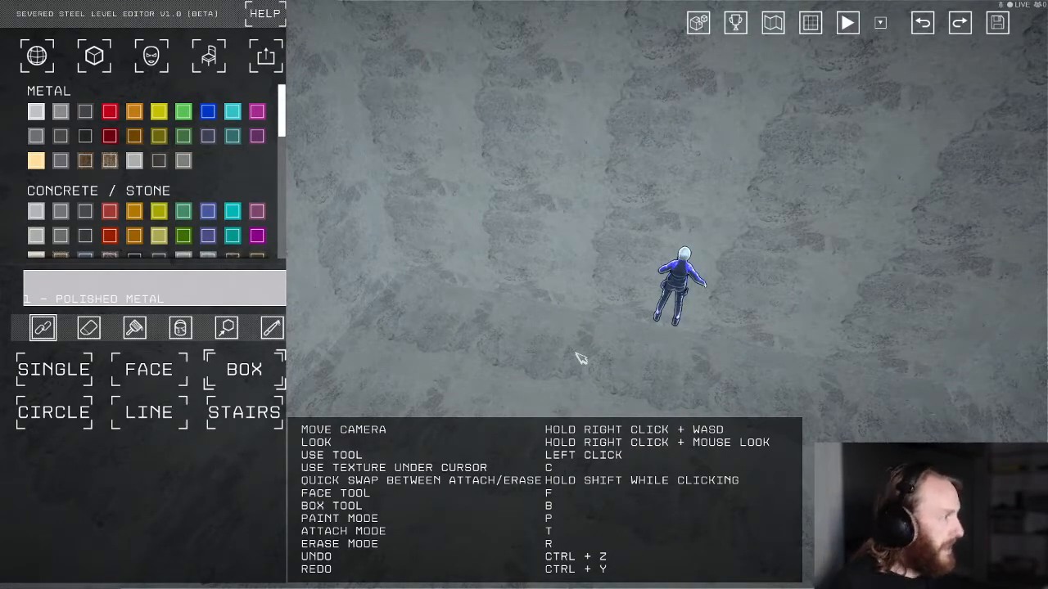
- Shrink the level's world bounds to a maximum X of 0 and a minimum Z of -64, and apply them
click(37, 55)
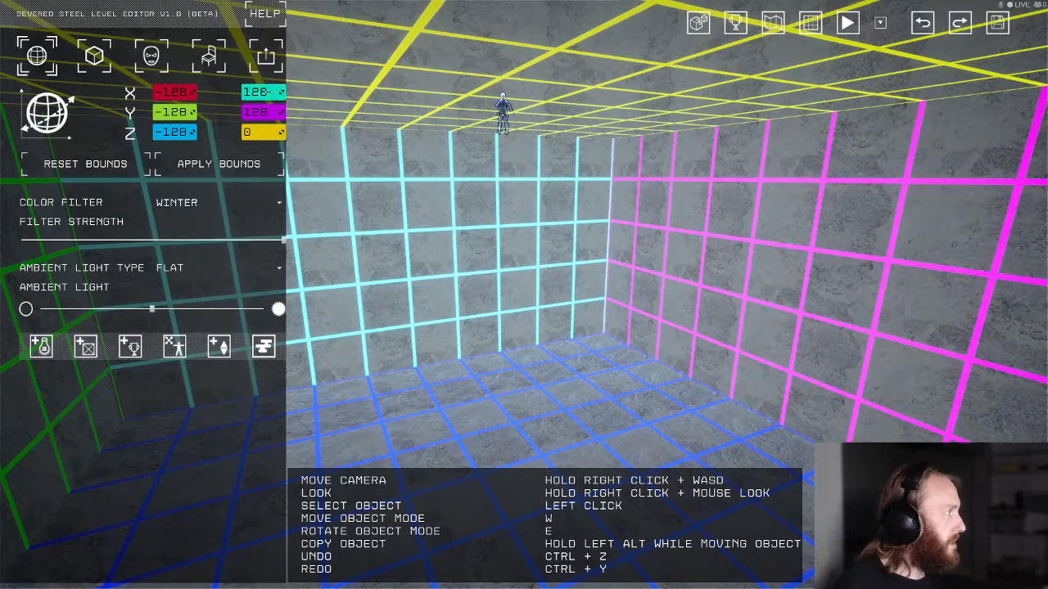
text(0)
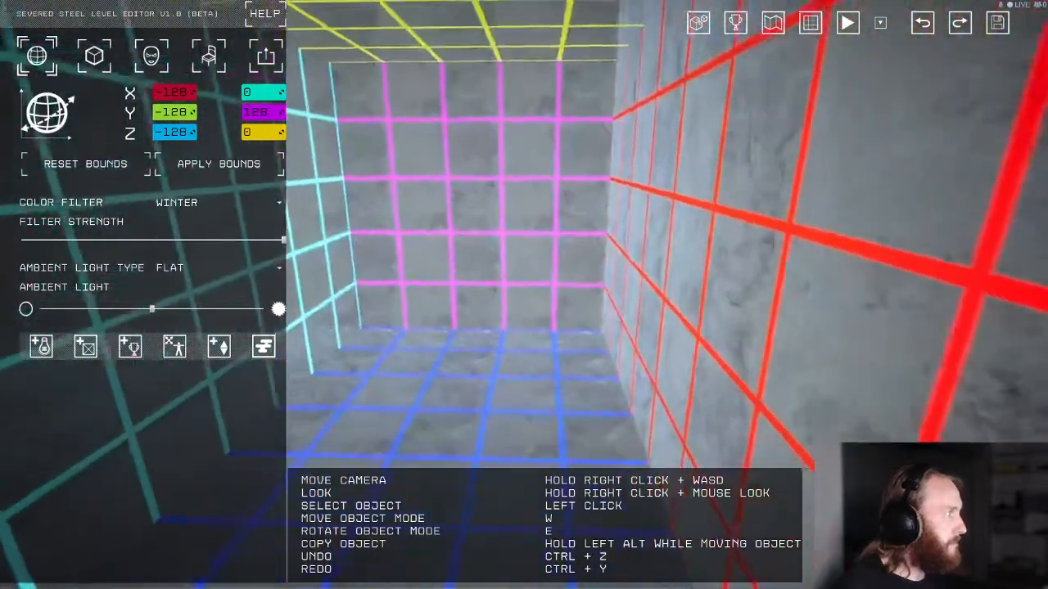
click(191, 132)
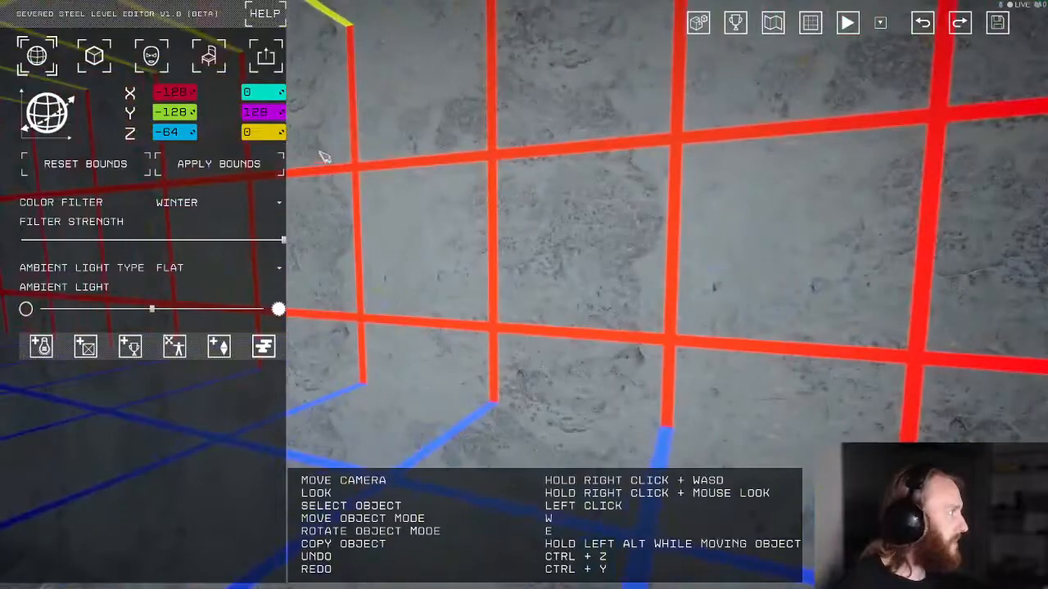
click(218, 163)
click(713, 374)
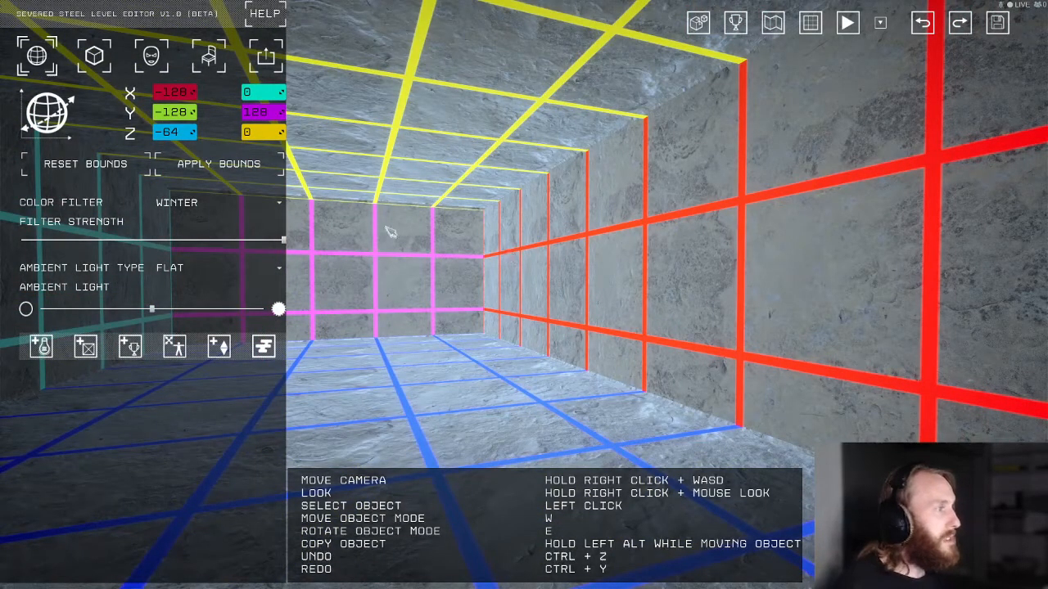
- Try out the Box tool by attaching Red Polished Metal blocks to the concrete wall and the floor
click(95, 55)
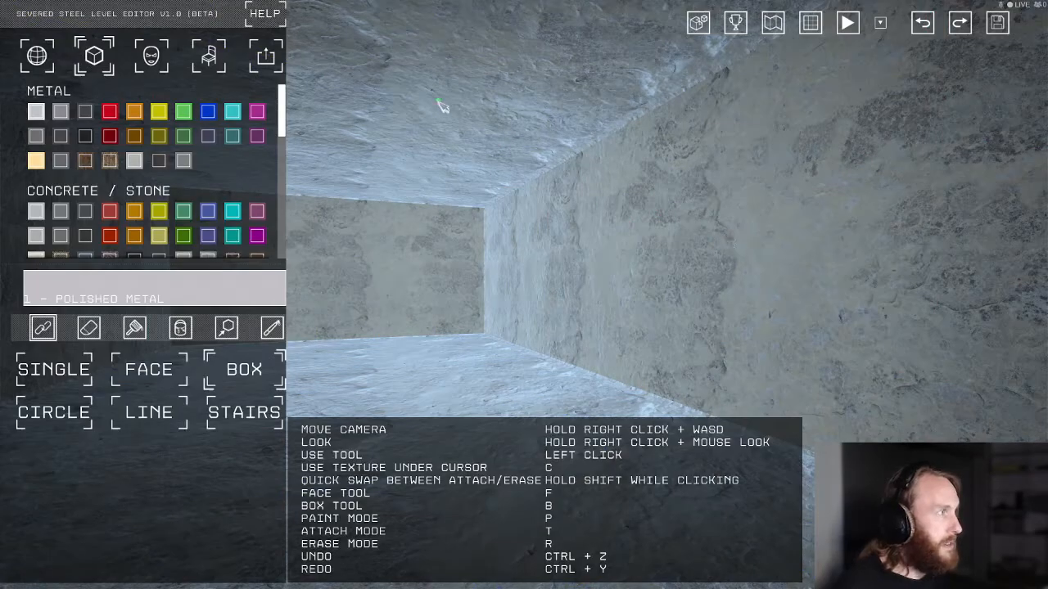
right_drag(678, 272, 669, 274)
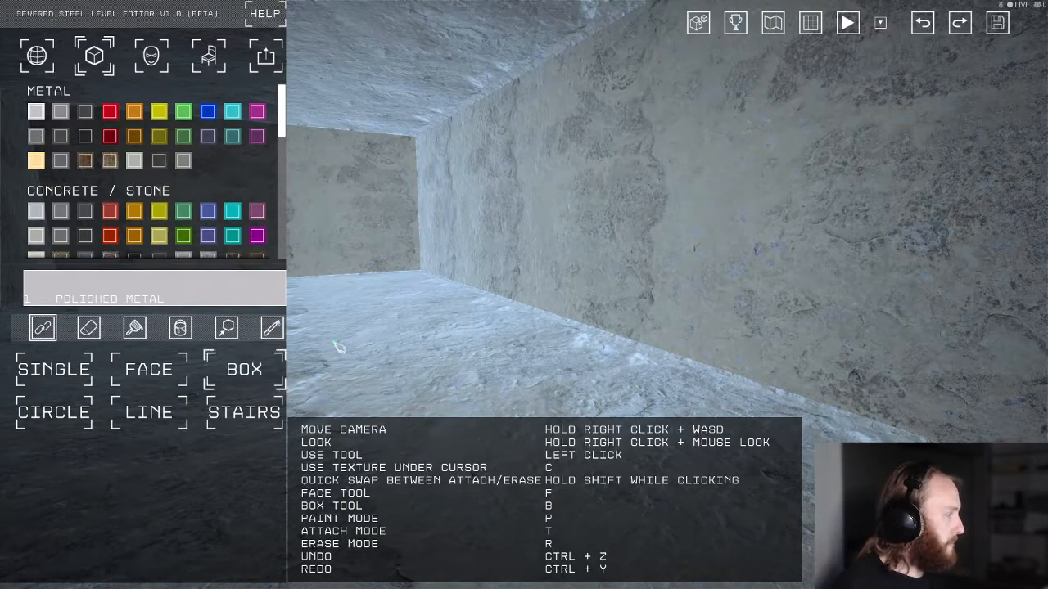
right_drag(335, 348, 374, 368)
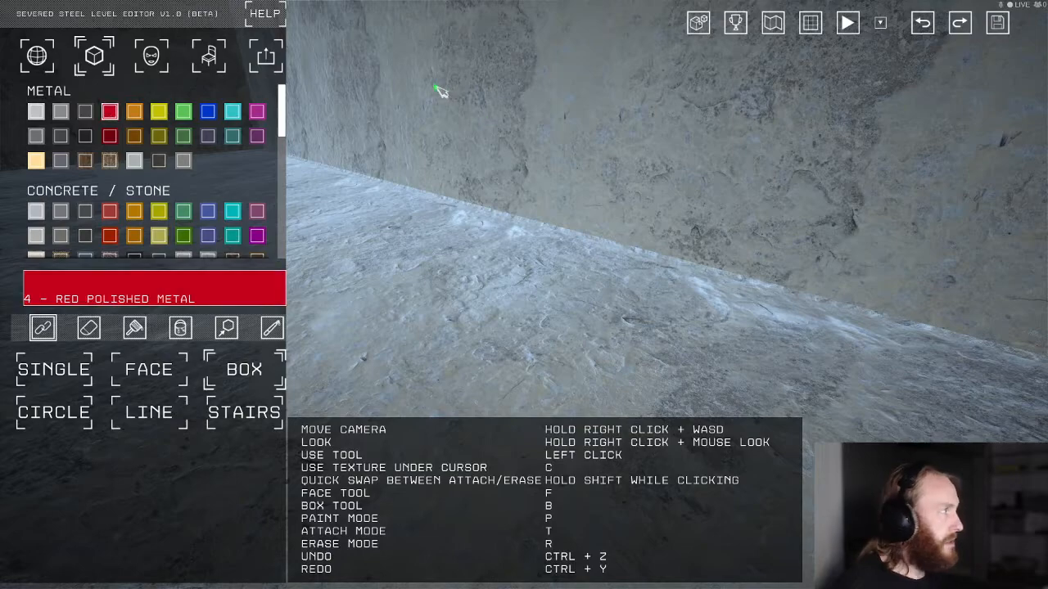
drag(437, 86, 661, 241)
drag(383, 254, 516, 409)
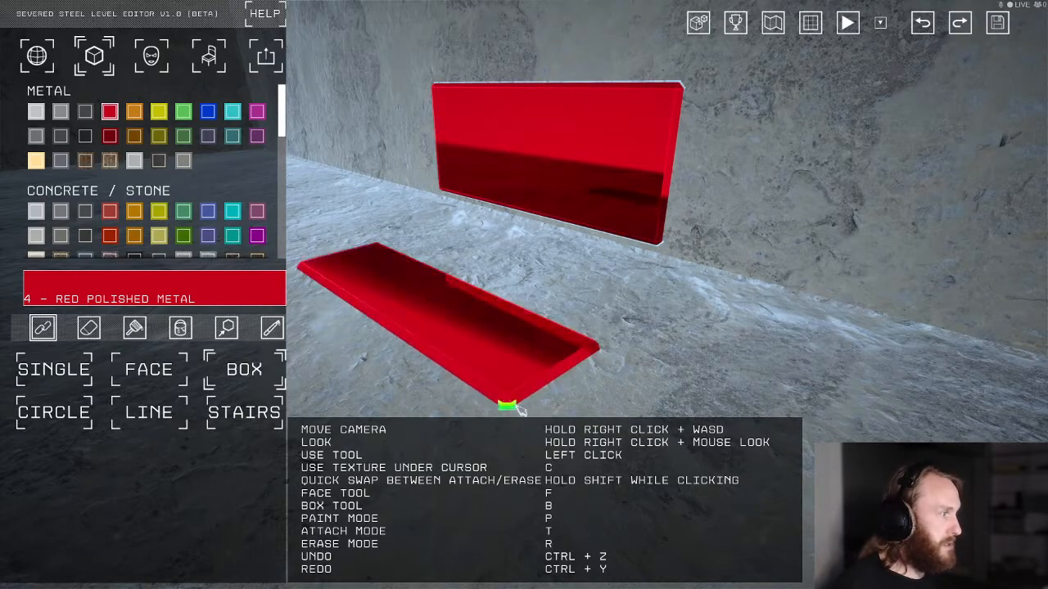
right_drag(854, 202, 581, 250)
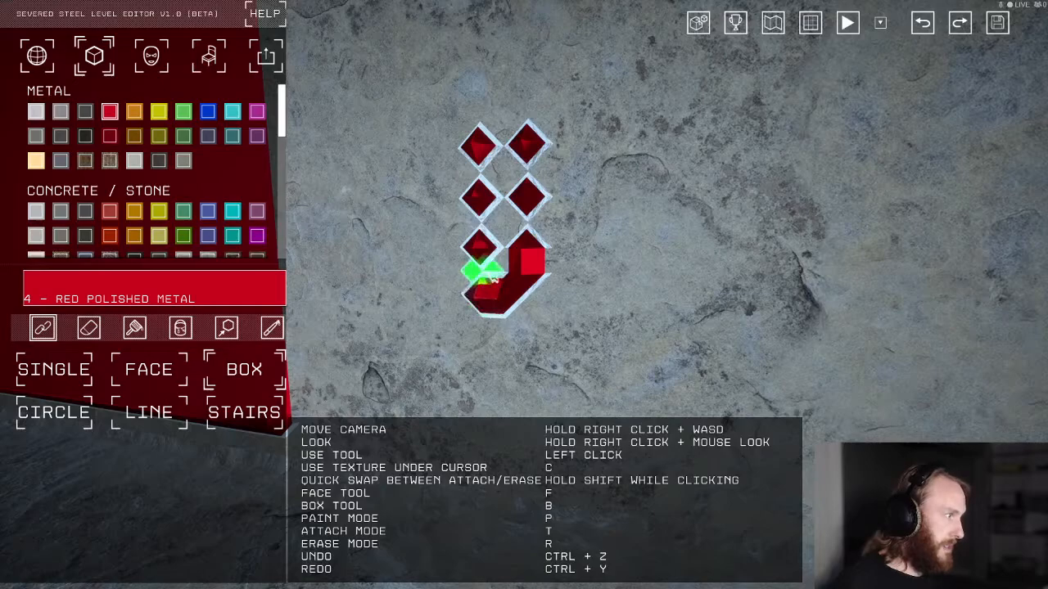
mouse_move(501, 272)
right_down()
mouse_move(415, 262)
mouse_move(504, 254)
right_up()
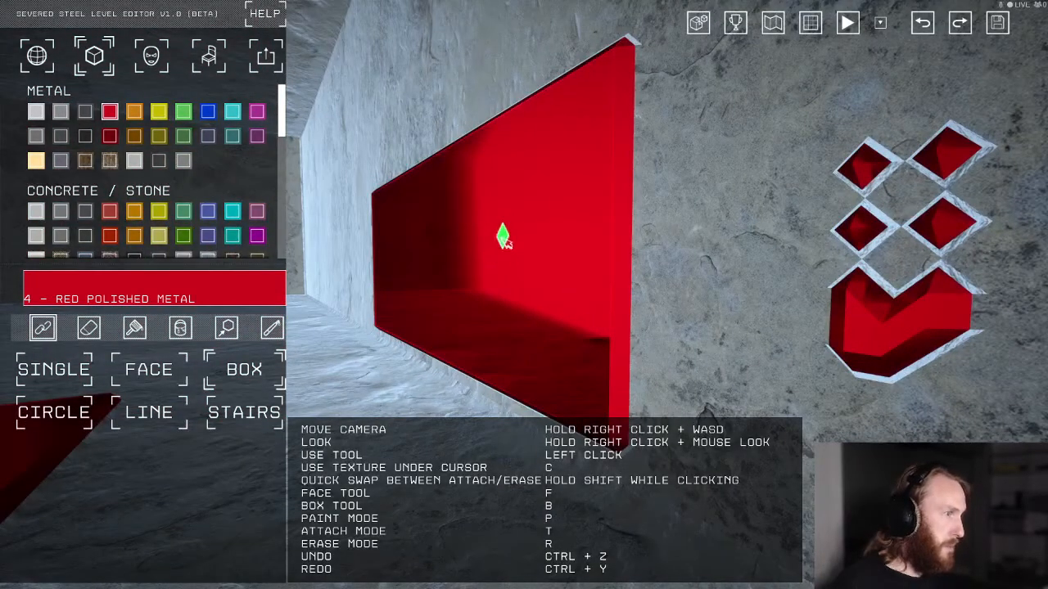
right_drag(758, 79, 671, 112)
- Playtest the level by attacking the wall beside the red block, and return to the editor
click(844, 24)
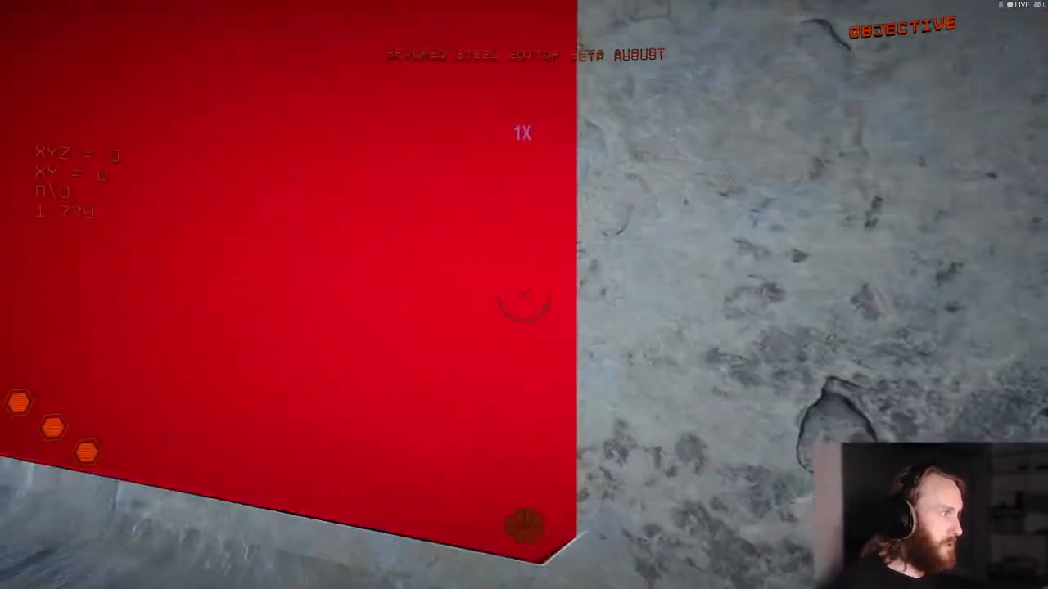
click(524, 294)
click(524, 295)
click(524, 295)
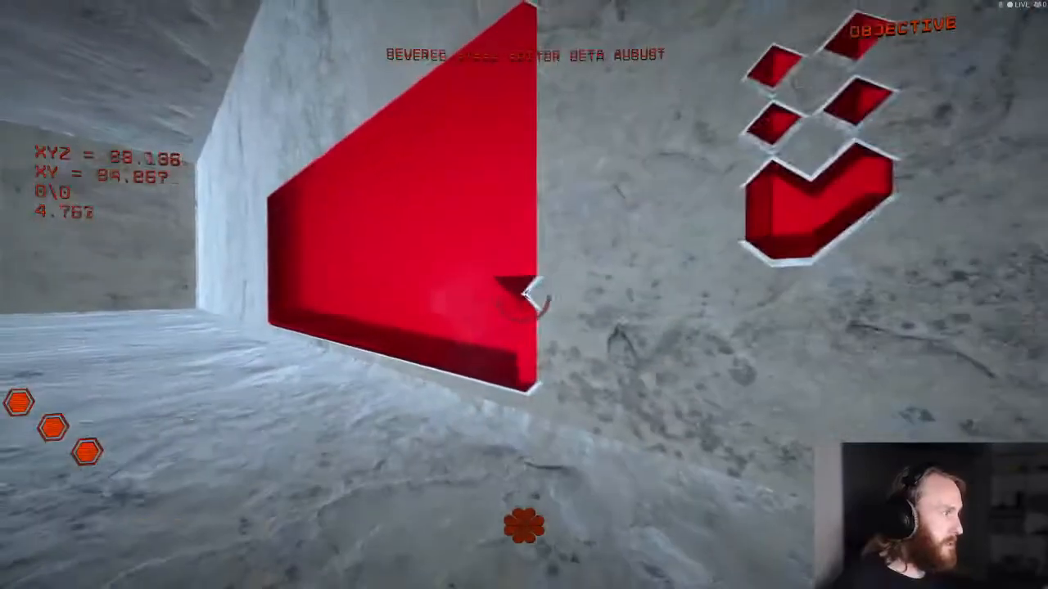
key(Escape)
click(238, 286)
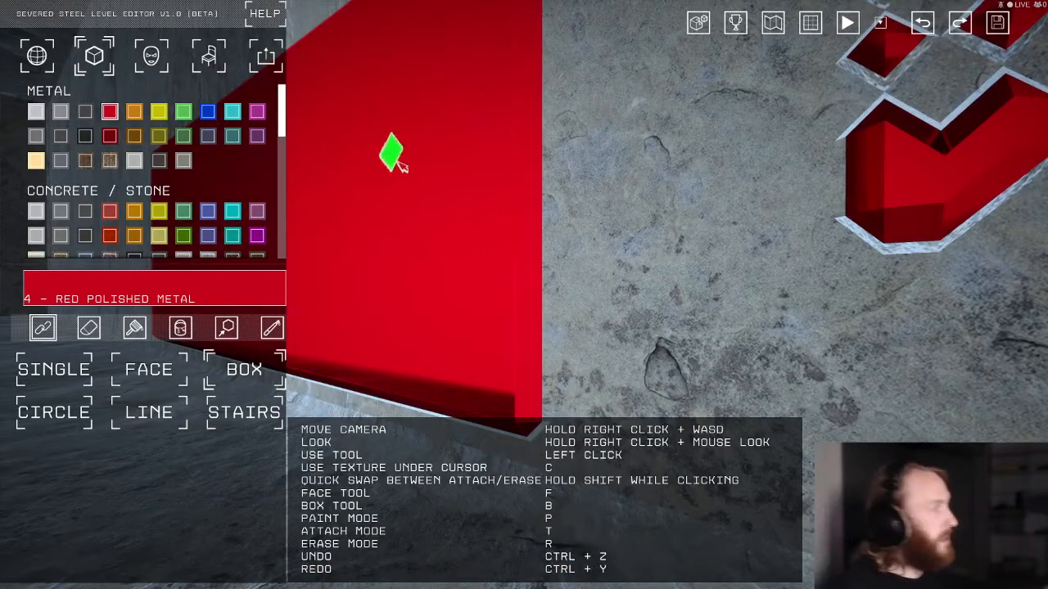
- Erase the large red block and the small red diamond shapes from the wall with the Face tool
mouse_move(399, 163)
right_down()
mouse_move(463, 184)
mouse_move(576, 157)
right_up()
key(f)
key(r)
click(476, 163)
click(681, 206)
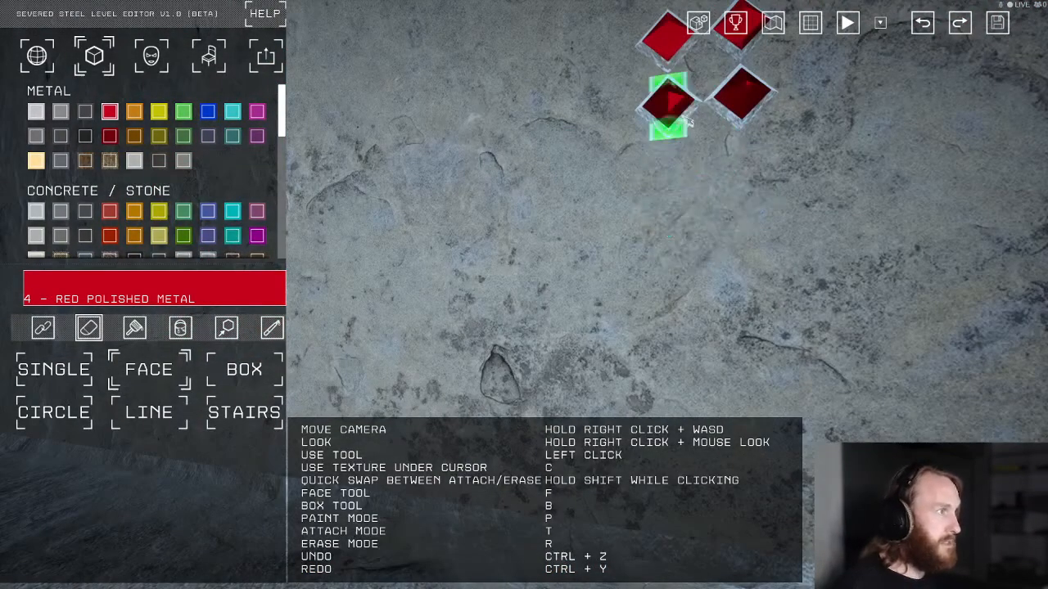
click(742, 94)
right_drag(741, 93, 696, 51)
click(697, 52)
click(810, 97)
click(737, 96)
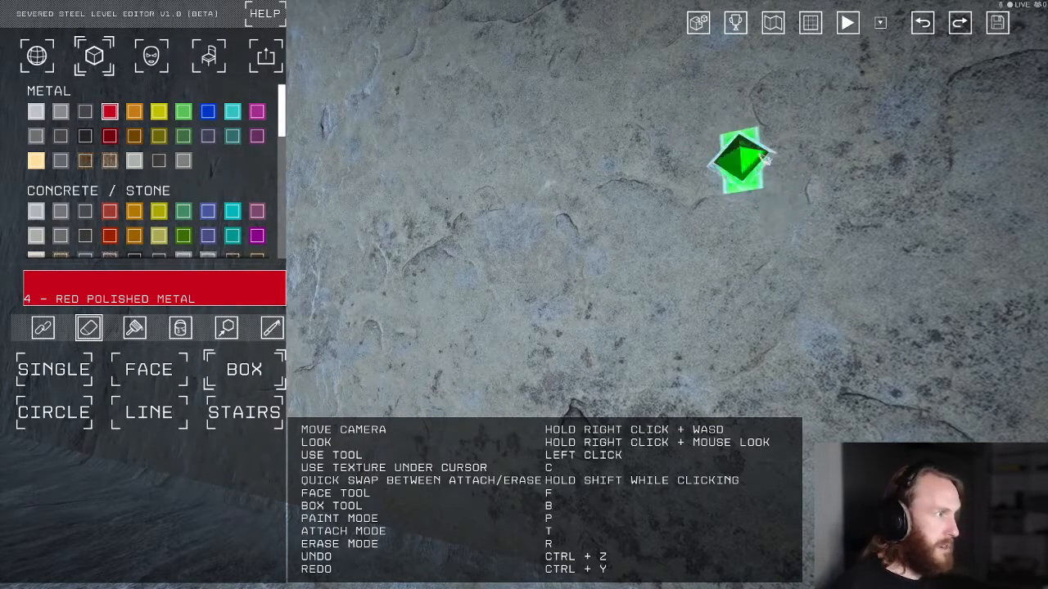
click(750, 168)
- Erase the remaining red metal block from the floor
right_drag(755, 204, 612, 244)
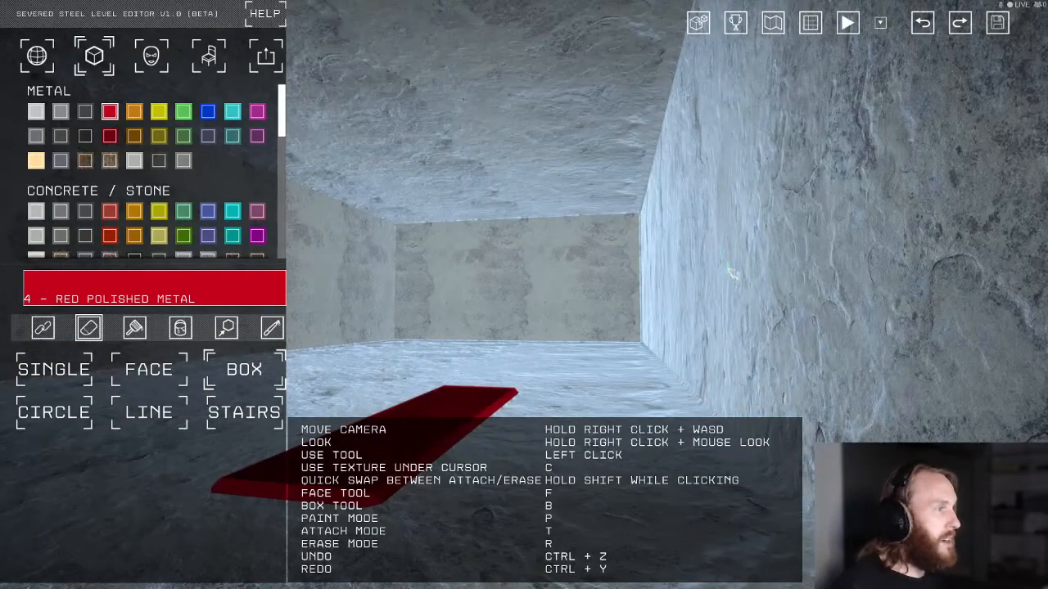
right_drag(737, 276, 709, 263)
right_drag(755, 227, 491, 342)
click(491, 341)
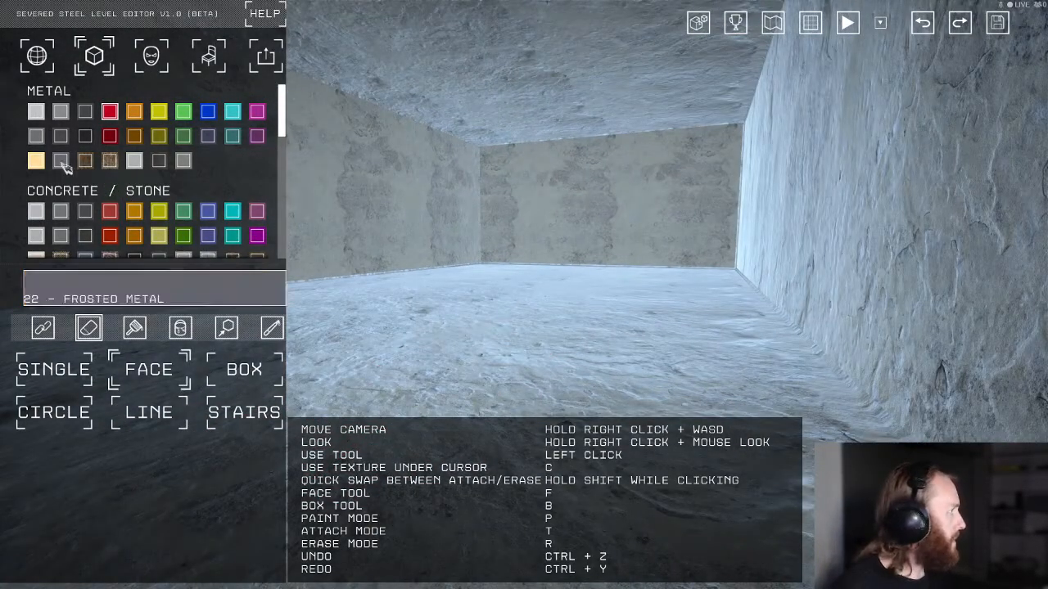
- Cover the room's concrete walls and ceiling with Gray Drywall by attaching it to whole faces
scroll(60, 229, down, 3)
scroll(51, 225, down, 1)
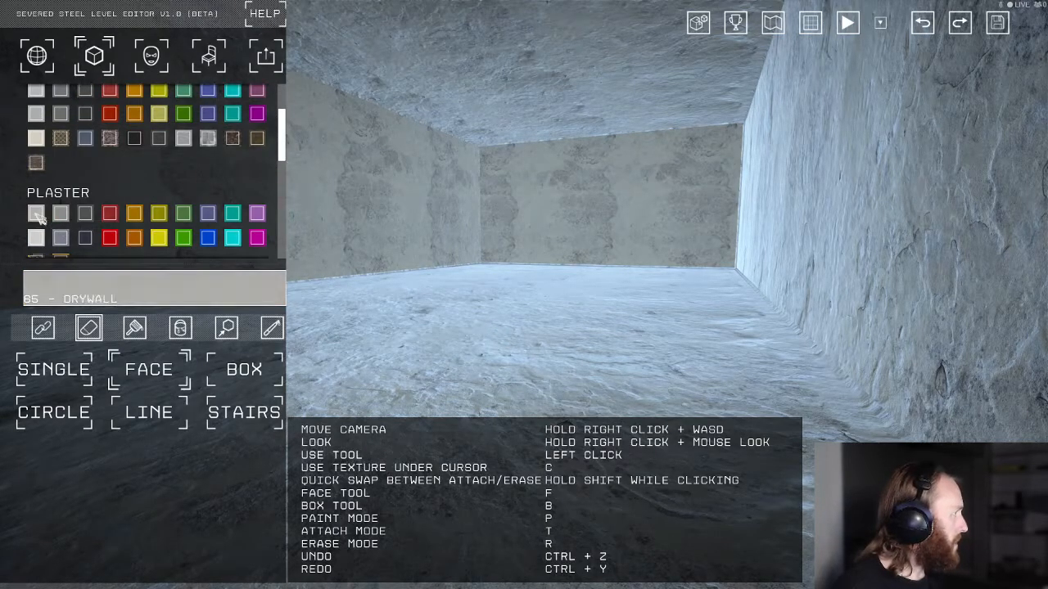
click(61, 170)
right_drag(406, 172, 367, 182)
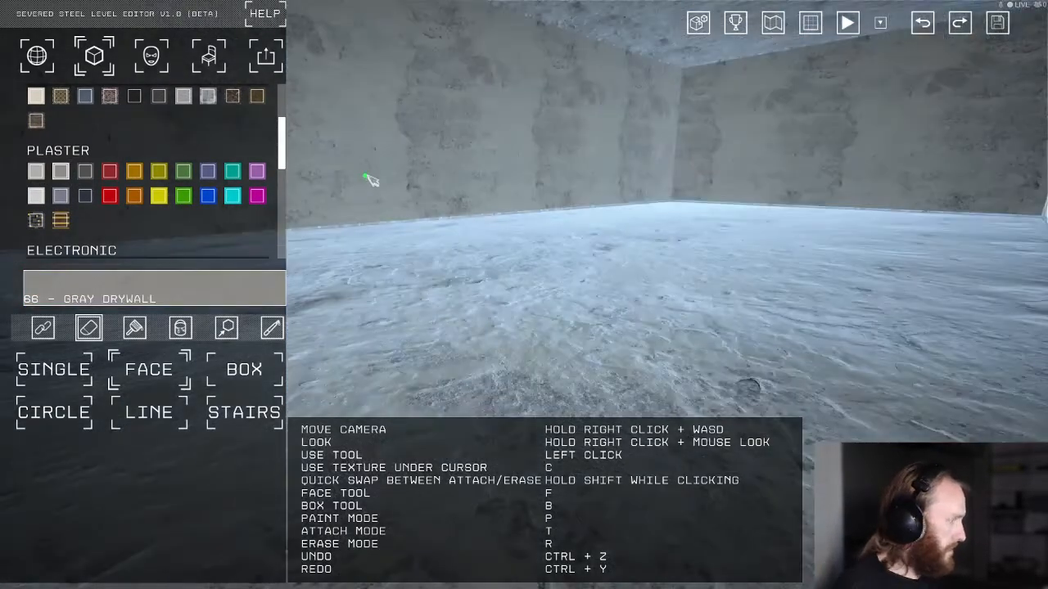
key(t)
click(425, 167)
click(765, 145)
mouse_move(766, 145)
right_down()
mouse_move(856, 128)
mouse_move(941, 131)
right_up()
click(856, 128)
right_drag(569, 127, 621, 215)
click(568, 116)
- Cover the whole concrete floor with the Rosewood Veneer wood material
scroll(206, 216, down, 3)
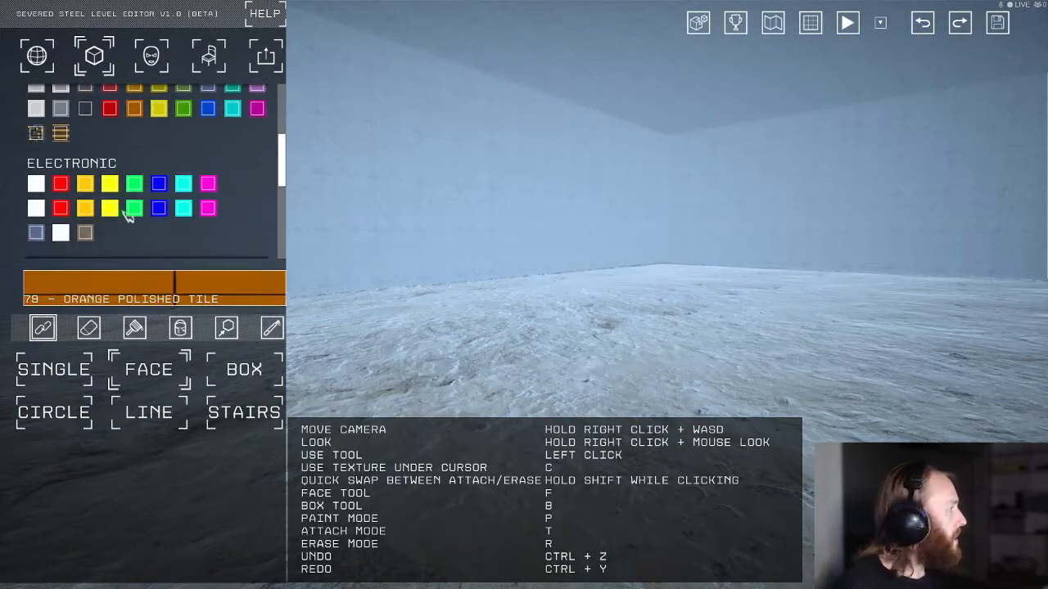
click(60, 226)
scroll(57, 233, down, 1)
right_drag(489, 271, 565, 318)
click(533, 304)
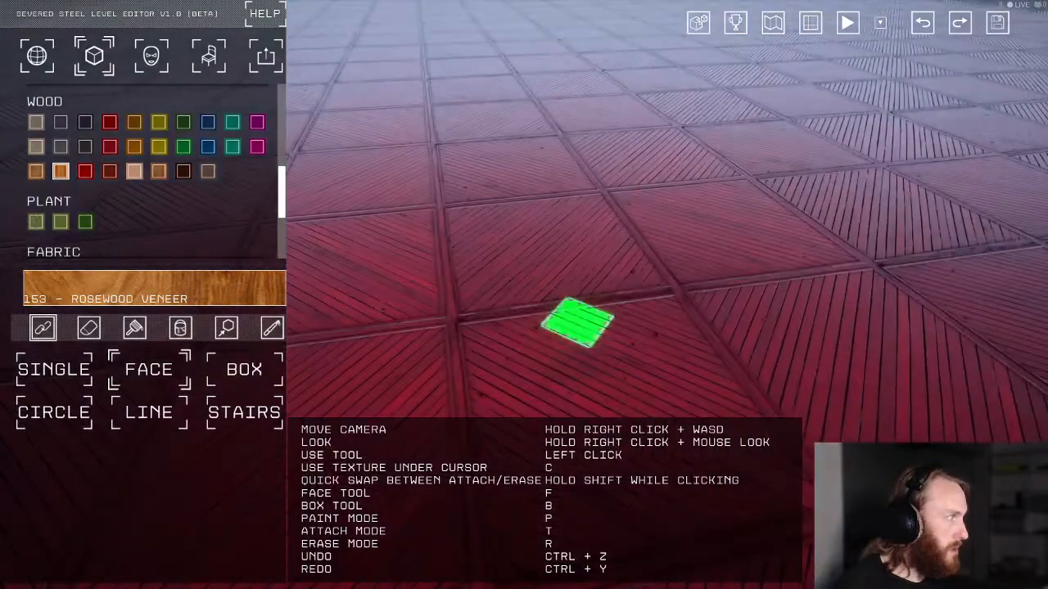
- Sample Gray Drywall from the wall and attach a thin vertical strip of it rising from the floor with the Box tool
right_drag(503, 147, 604, 120)
right_drag(516, 263, 460, 215)
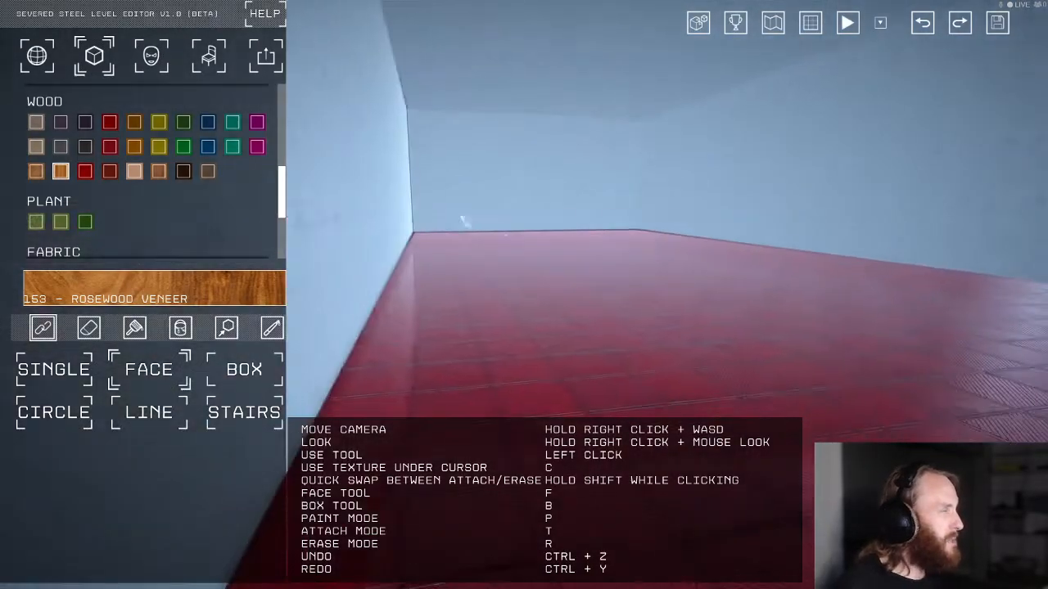
right_drag(541, 195, 656, 204)
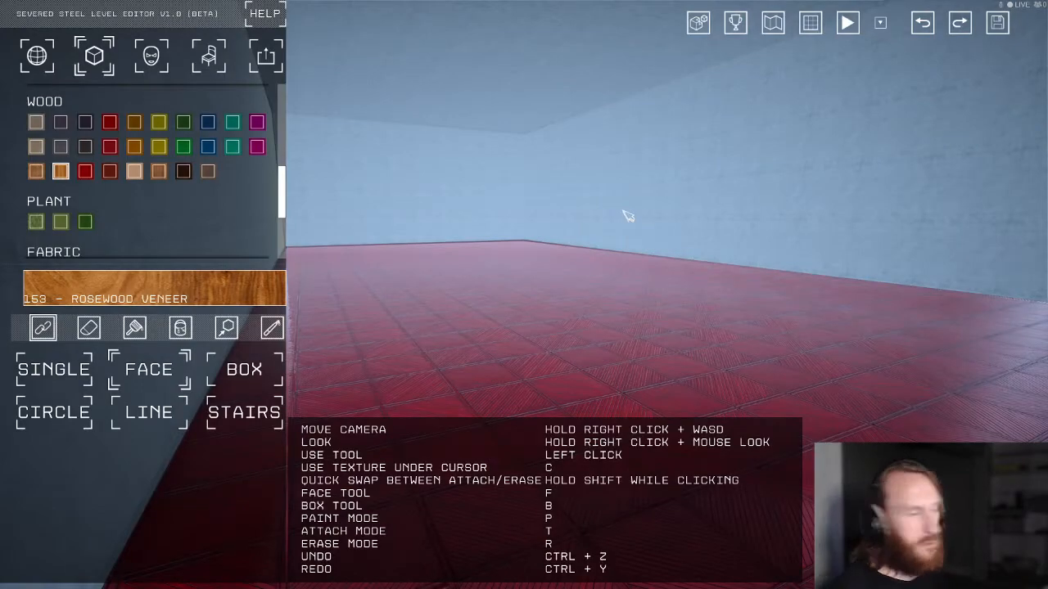
right_drag(355, 197, 483, 238)
key(c)
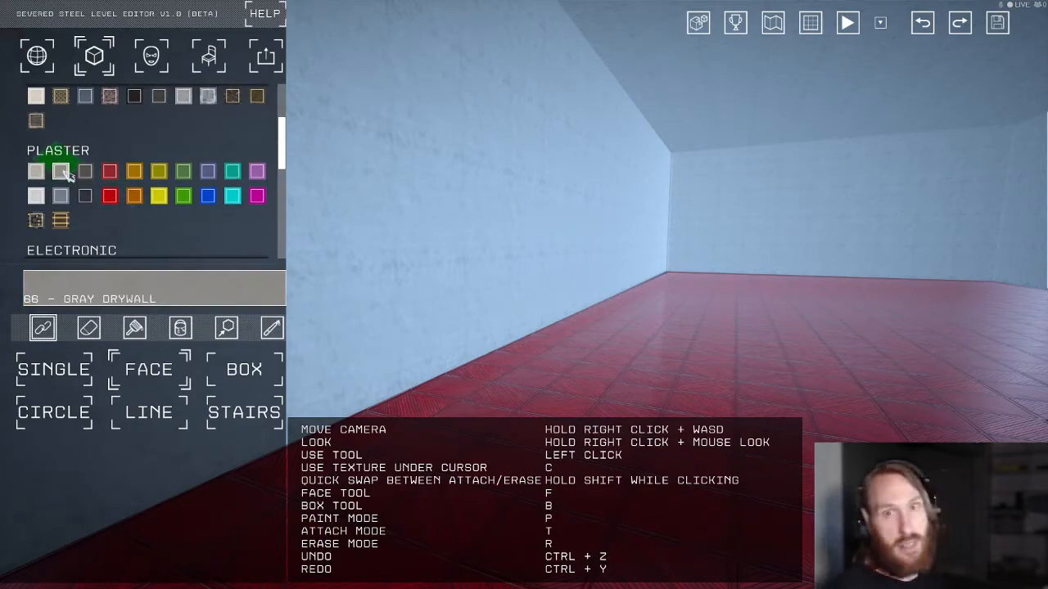
right_drag(317, 228, 317, 228)
right_drag(504, 321, 505, 318)
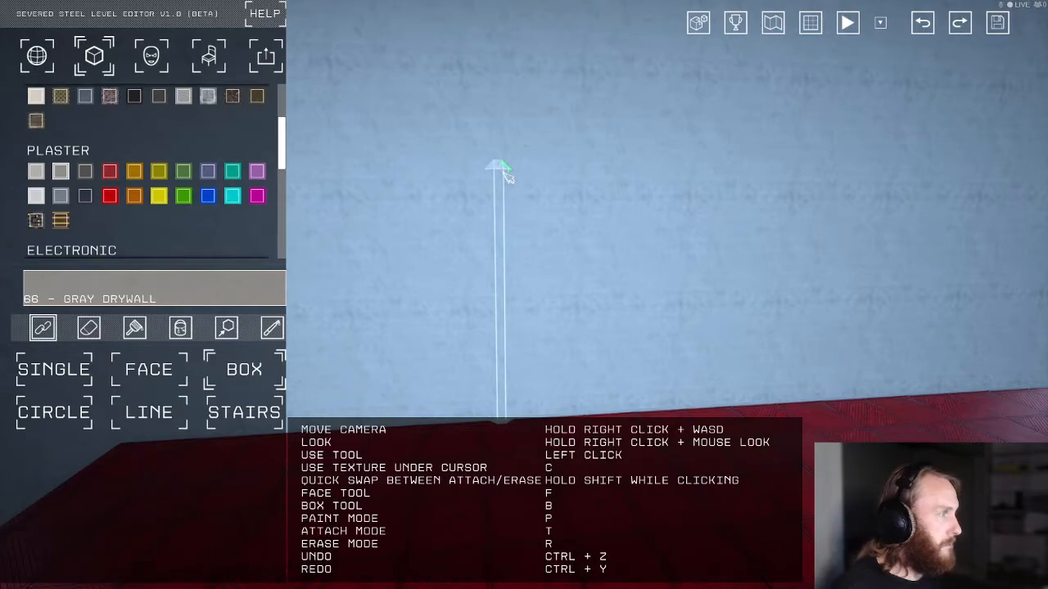
right_drag(507, 179, 491, 234)
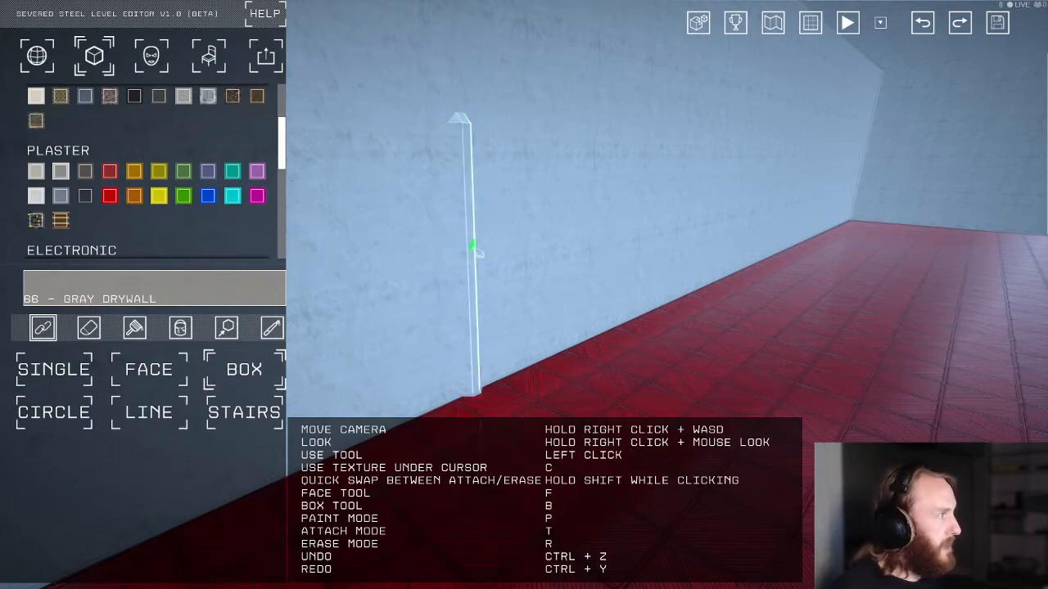
- Extend the drywall strip out from the wall into a partition with the Face tool, and hide the controls help
click(153, 361)
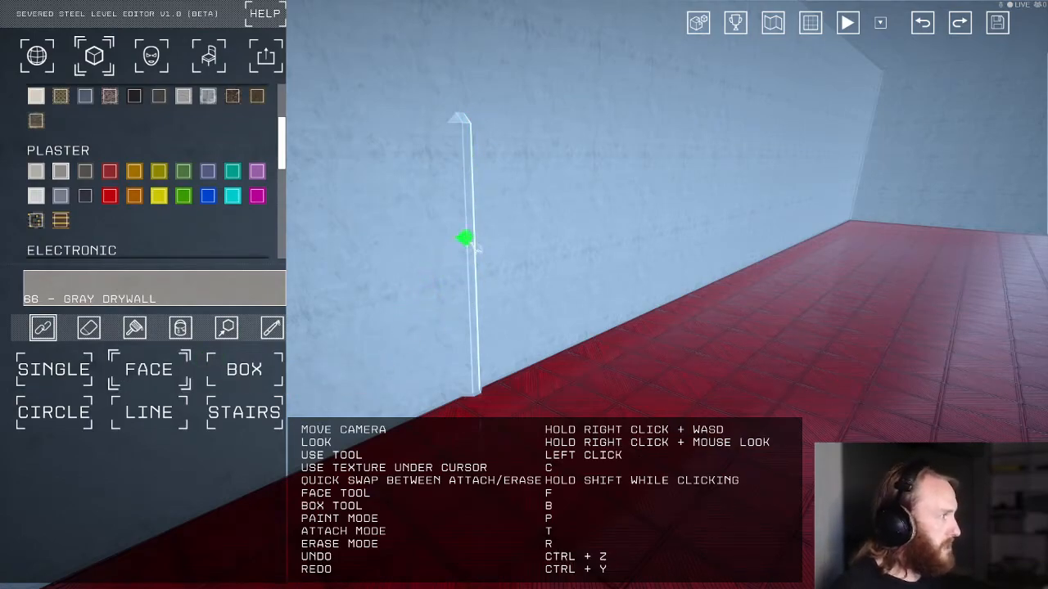
right_drag(476, 199, 671, 208)
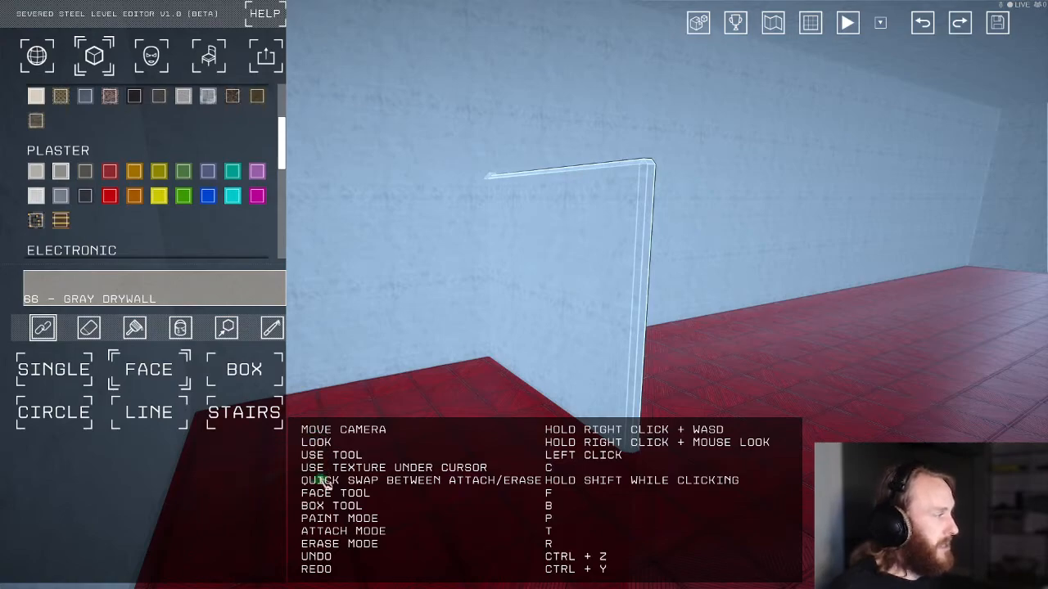
click(269, 20)
right_drag(741, 242, 702, 247)
key(d)
right_drag(666, 289, 641, 273)
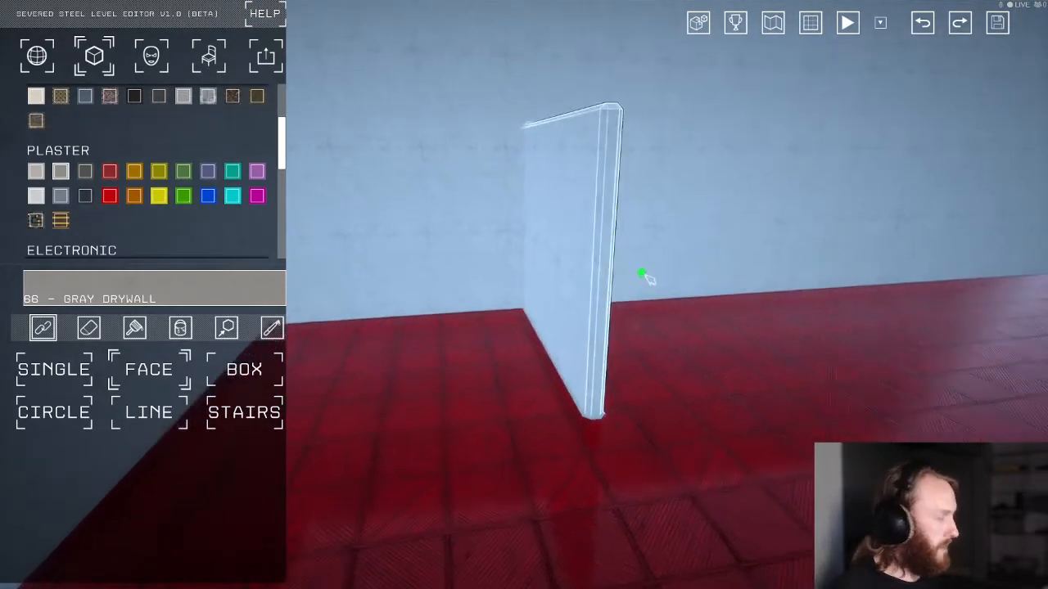
- Lengthen the partition into the room by attaching more Gray Drywall with the Box tool
drag(610, 249, 774, 409)
right_drag(774, 408, 767, 342)
key(3)
right_drag(514, 205, 547, 221)
right_drag(659, 237, 647, 247)
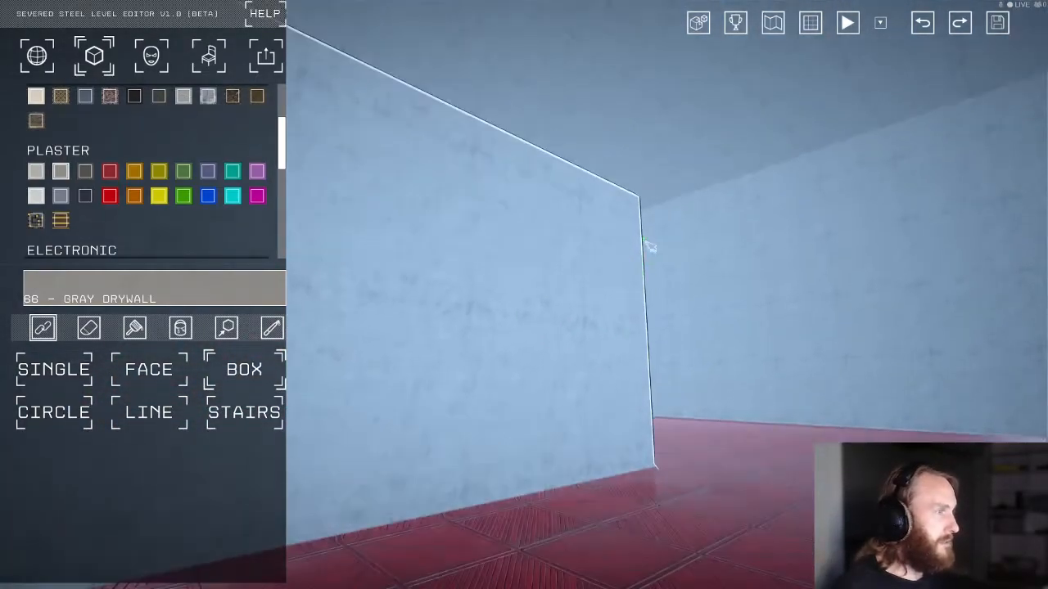
- Playtest the level from the current spot and return to the editor
click(849, 23)
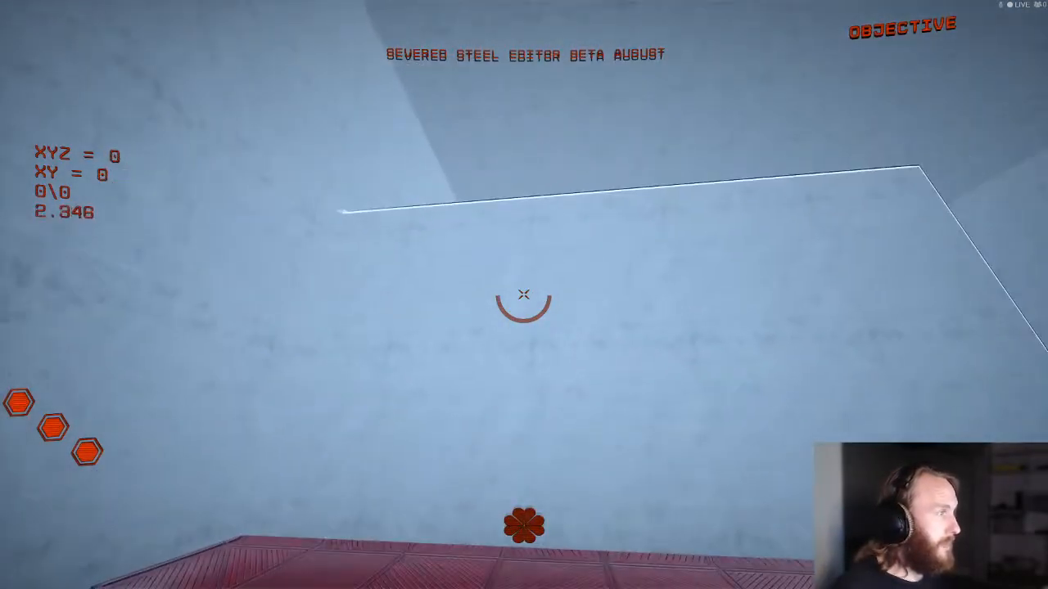
key(Escape)
click(188, 297)
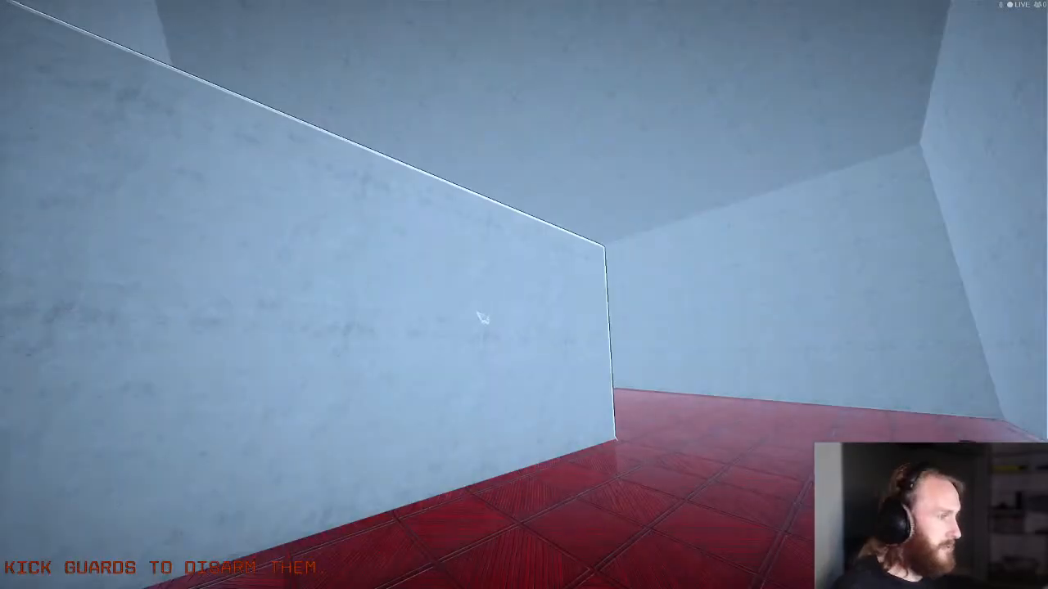
key(Escape)
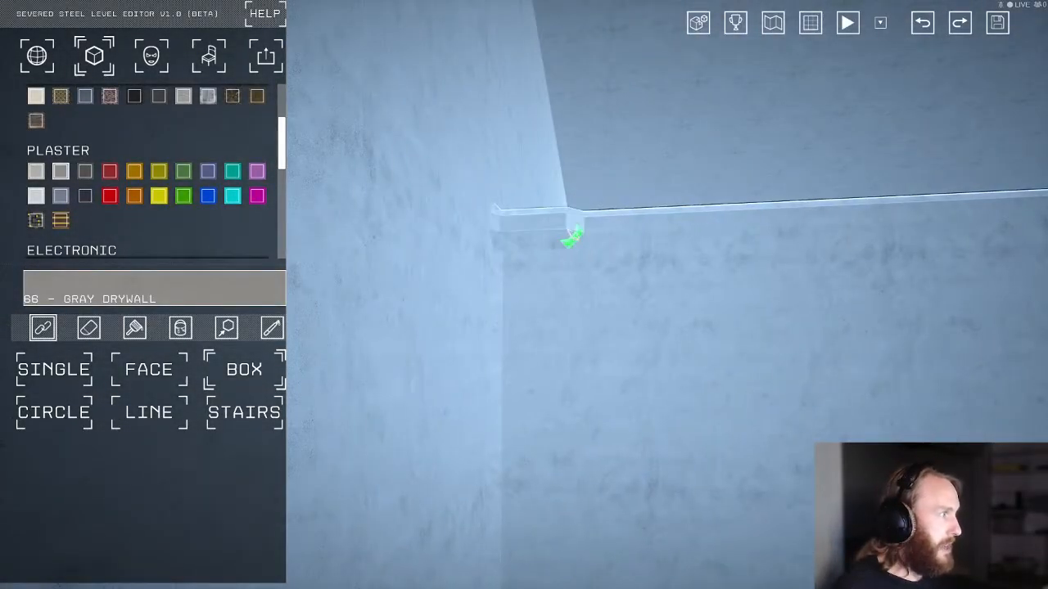
- Attach a Gray Drywall strip along the partition's top edge with the Box tool, and extend it with the Face tool
key(d)
drag(570, 233, 881, 195)
key(2)
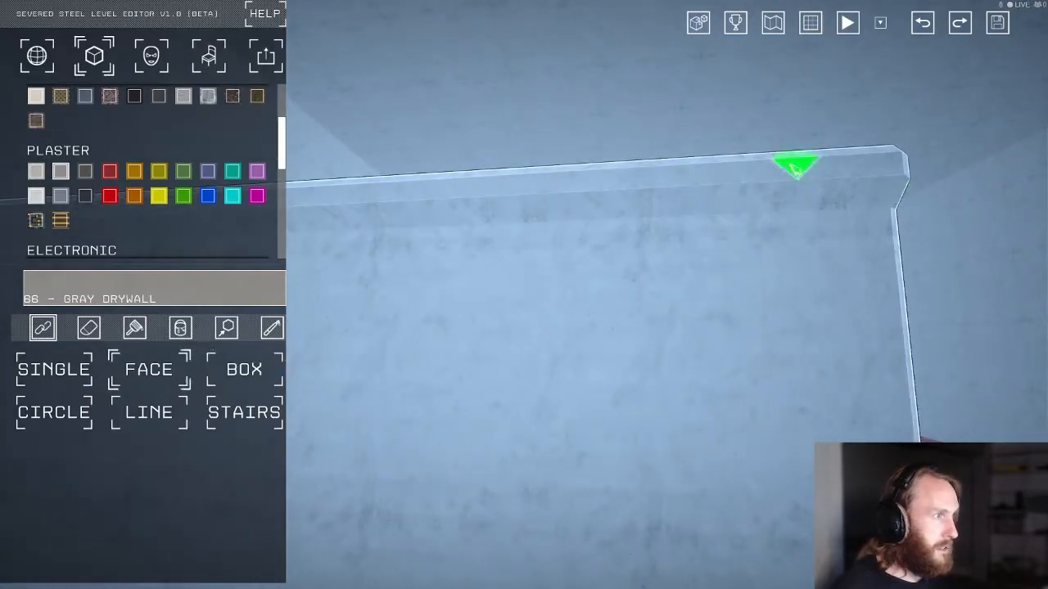
right_drag(782, 177, 602, 135)
key(d)
key(s)
right_drag(786, 122, 698, 239)
key(s)
key(s)
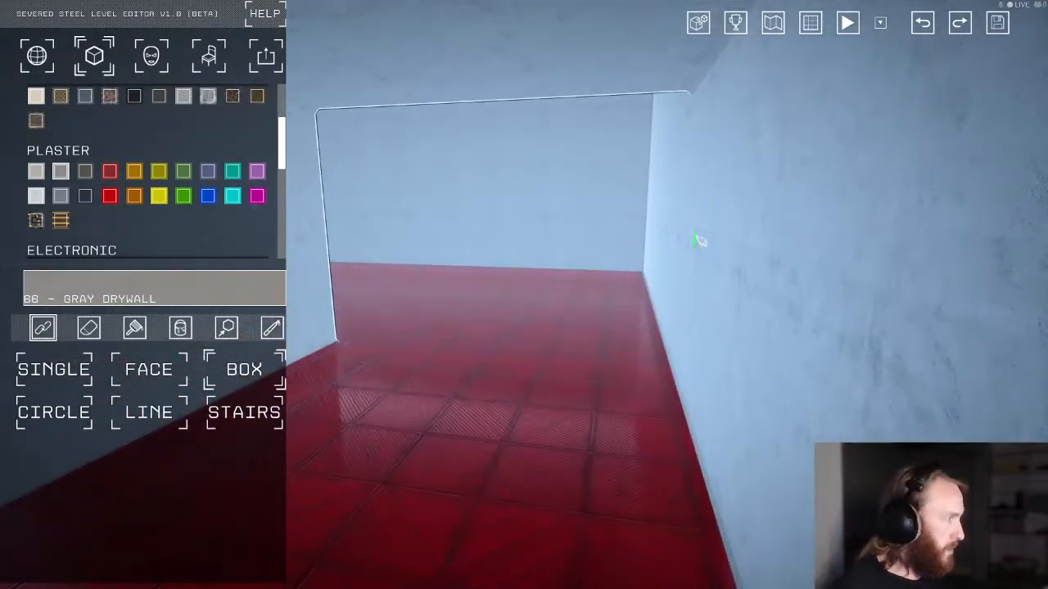
key(w)
mouse_move(623, 258)
right_down()
mouse_move(524, 283)
mouse_move(515, 316)
mouse_move(535, 292)
mouse_move(570, 298)
mouse_move(636, 325)
mouse_move(760, 350)
mouse_move(770, 367)
mouse_move(587, 346)
mouse_move(554, 361)
mouse_move(548, 227)
mouse_move(463, 274)
mouse_move(1006, 98)
right_up()
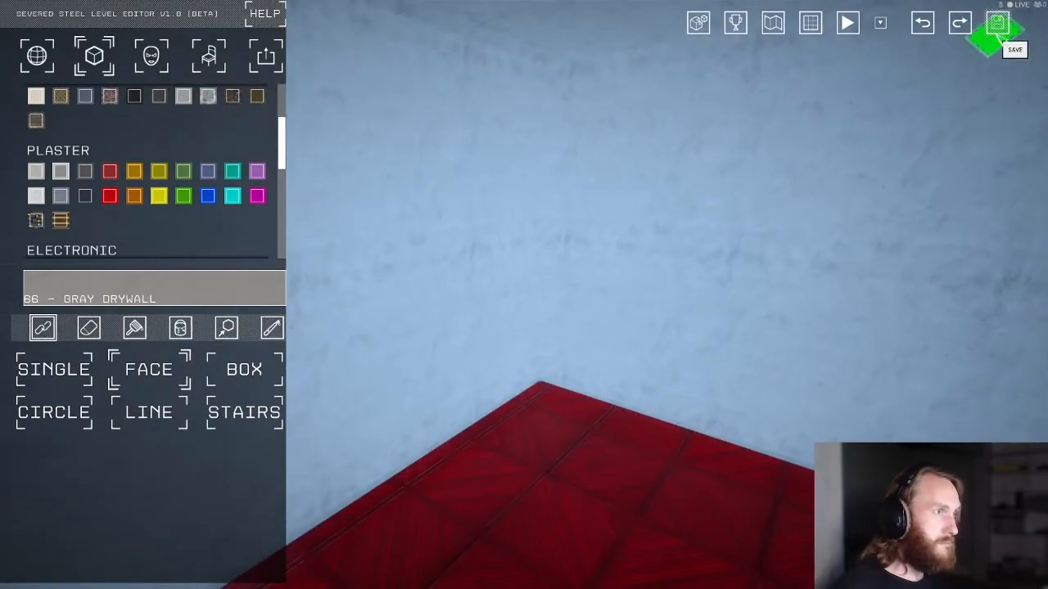
right_drag(774, 230, 674, 227)
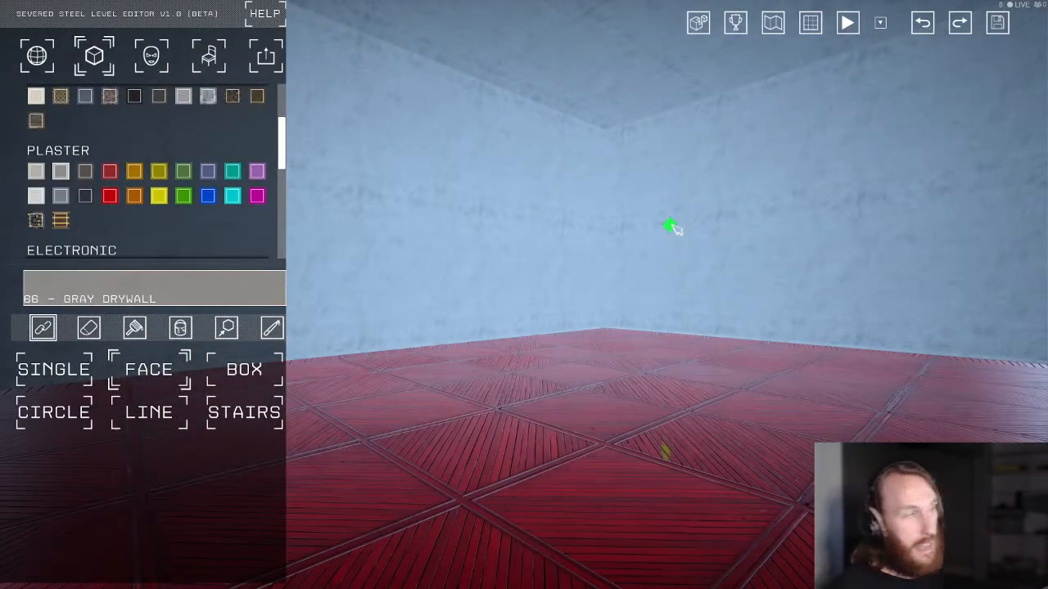
- Try the Pandora, Hacker and Blue color filters on the level
click(36, 54)
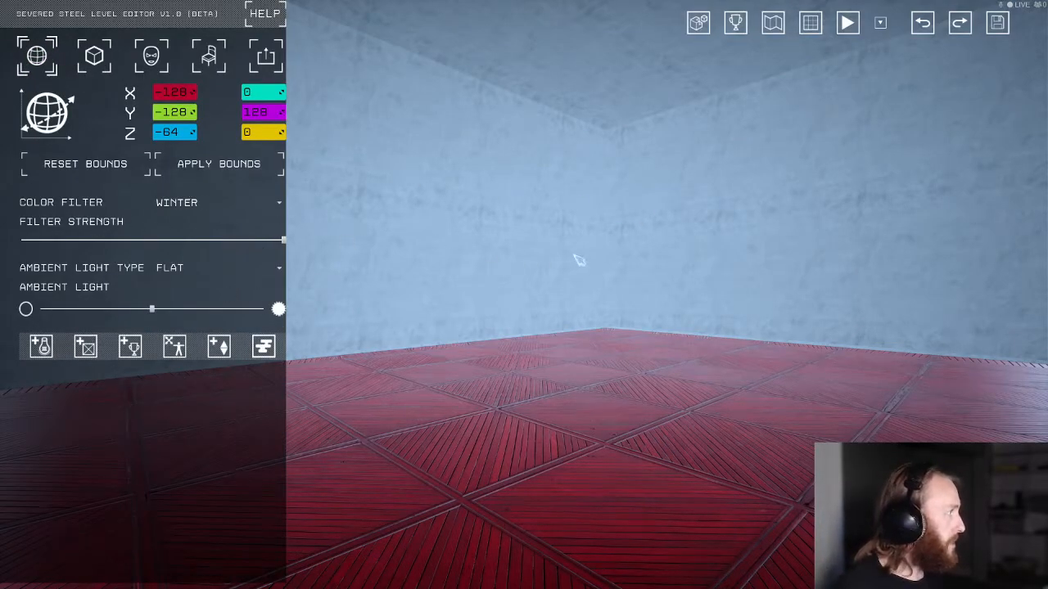
right_drag(580, 261, 510, 248)
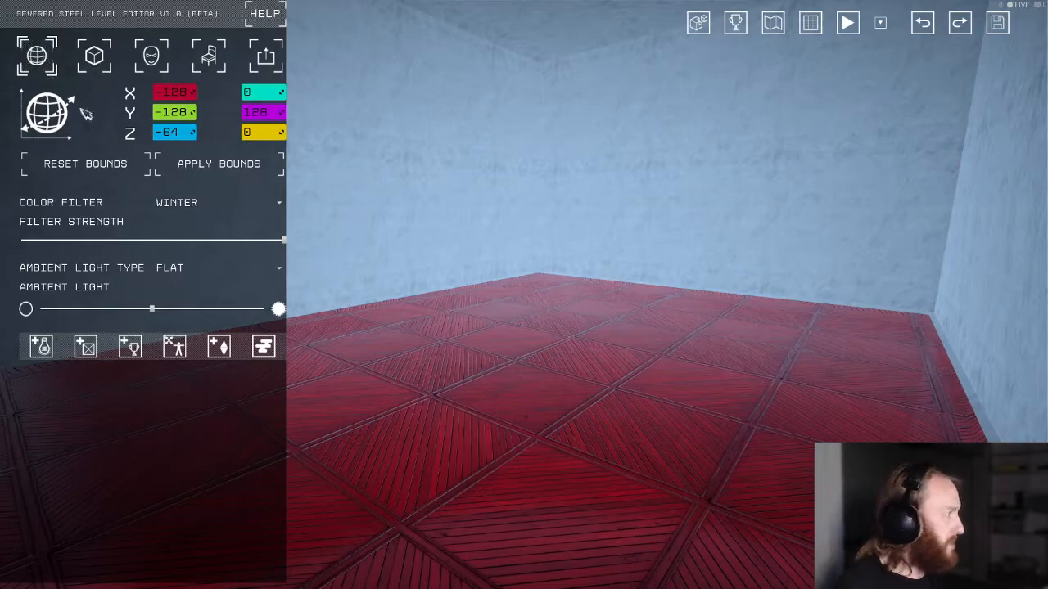
click(208, 212)
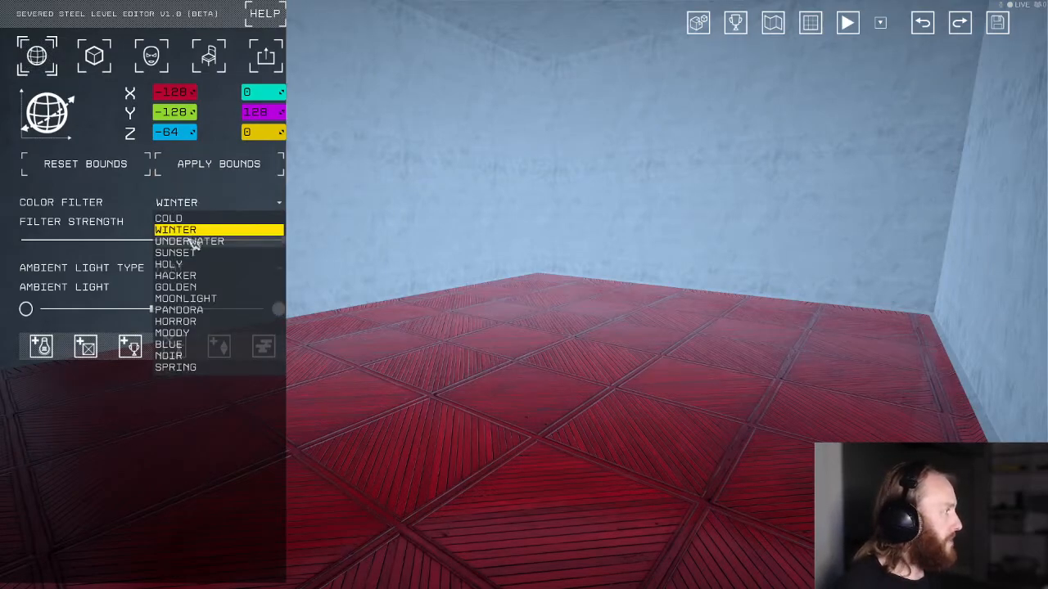
click(193, 311)
click(196, 215)
click(175, 276)
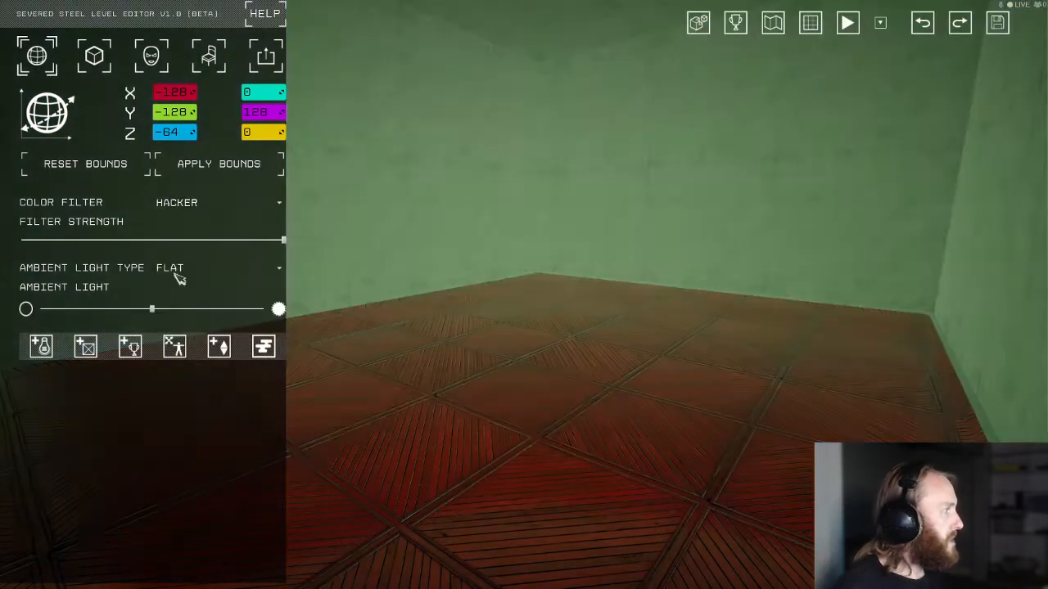
click(215, 205)
click(169, 345)
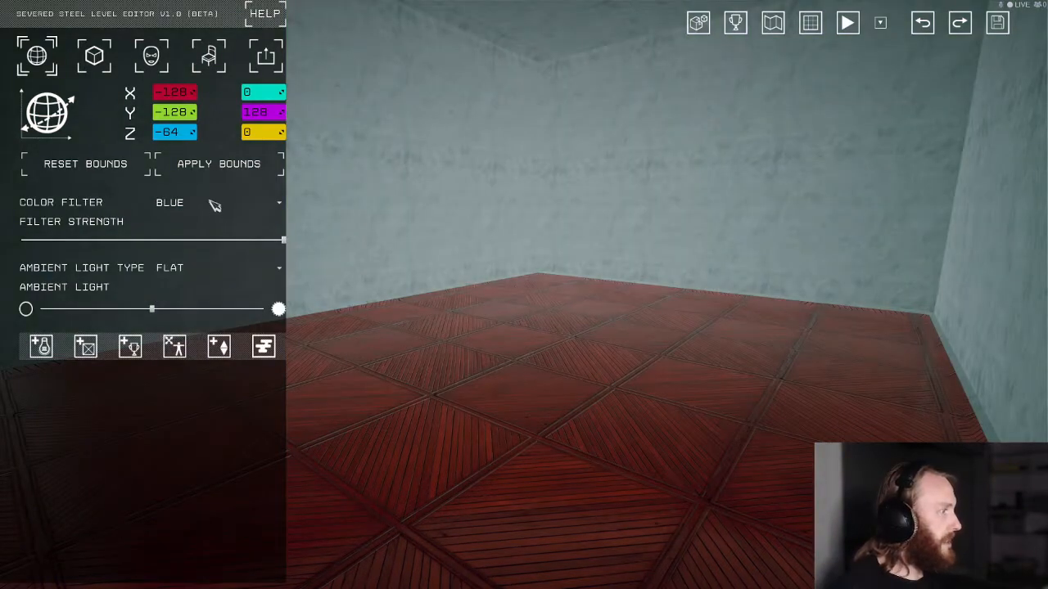
- Compare the Spring, Sunset and Horror color filters on the level
click(214, 206)
click(198, 369)
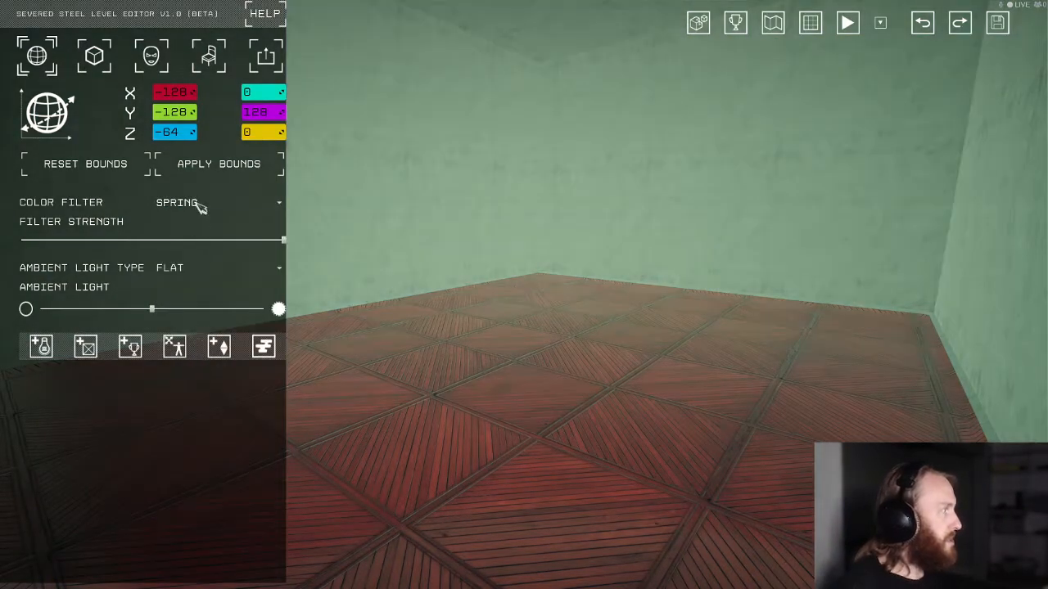
click(200, 205)
click(199, 253)
click(205, 203)
click(194, 322)
click(201, 205)
click(201, 369)
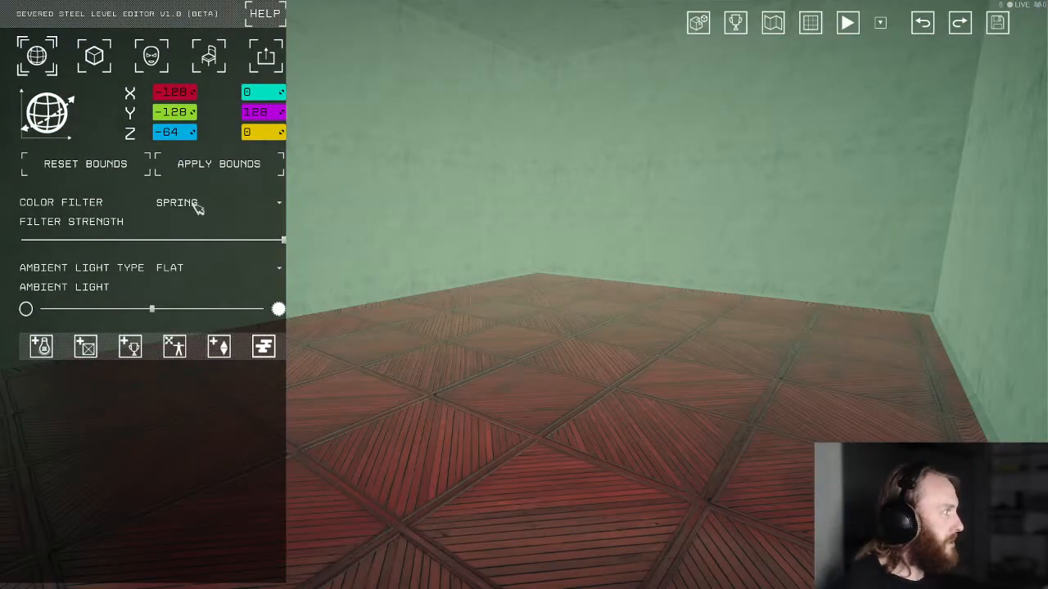
- Set the color filter to Noir at about half strength and lower the ambient light to about one third
click(196, 204)
click(191, 355)
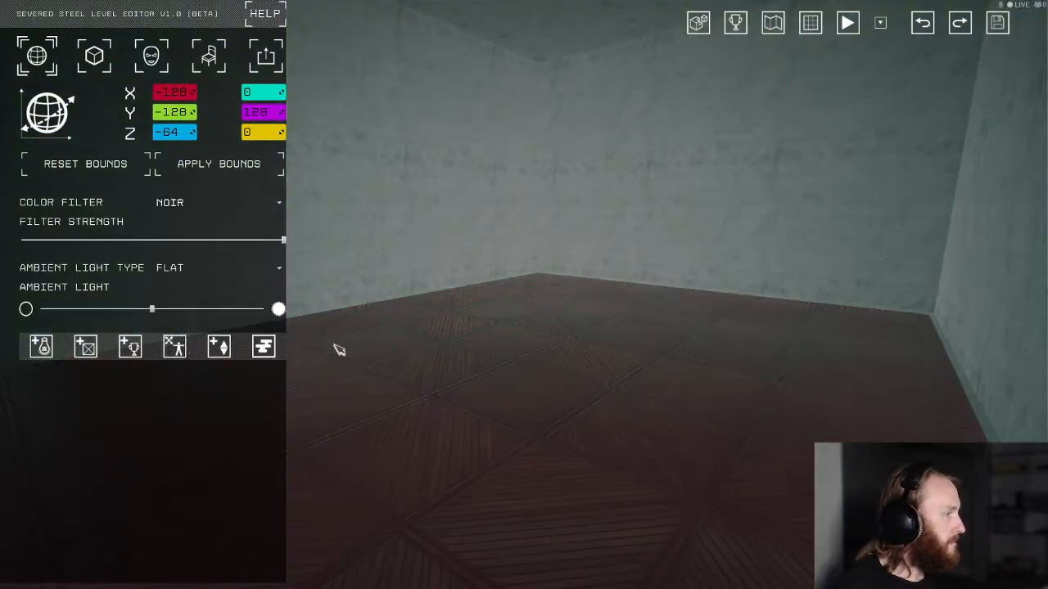
right_drag(320, 352, 367, 331)
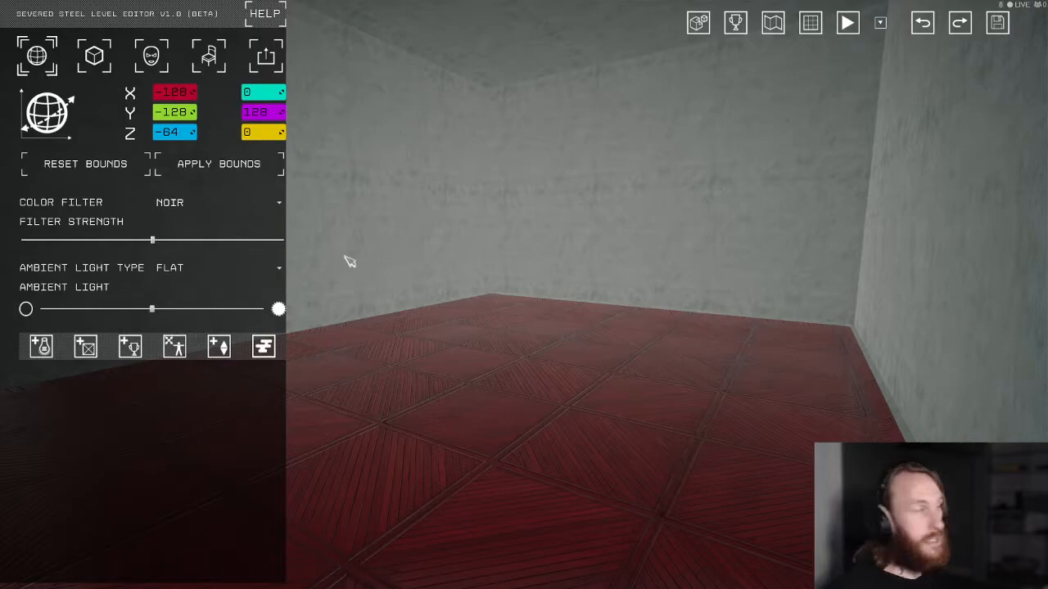
drag(162, 311, 113, 310)
- Add a light to the room in front of the wall
right_drag(393, 321, 491, 418)
right_drag(491, 315, 514, 270)
click(40, 347)
key(s)
right_drag(553, 201, 551, 154)
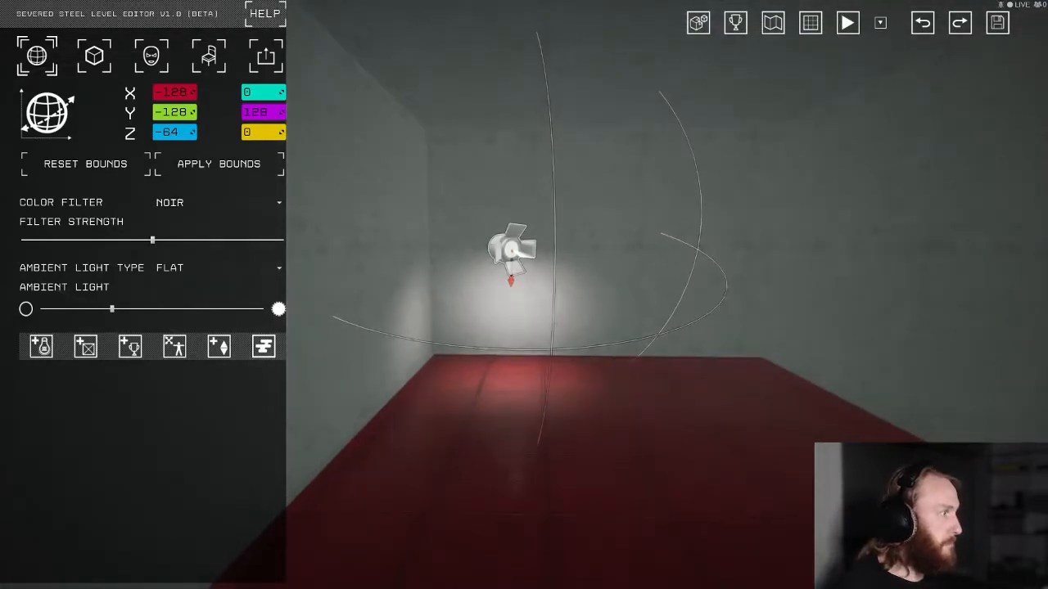
- Set the new light's brightness to about 152, temperature to 12000 and distance to 2056
click(501, 257)
drag(509, 204, 501, 201)
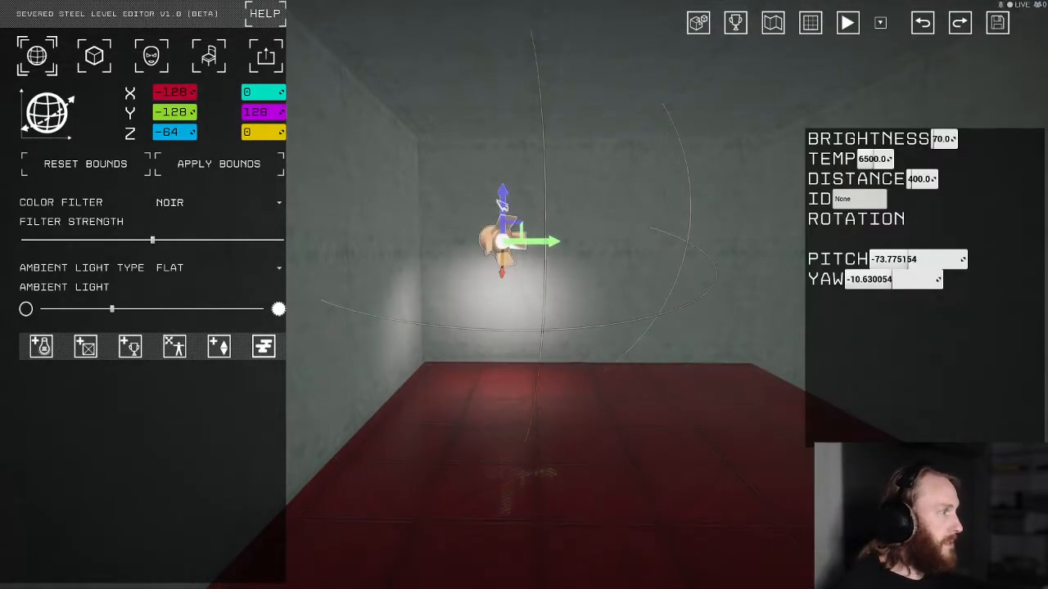
drag(943, 139, 933, 179)
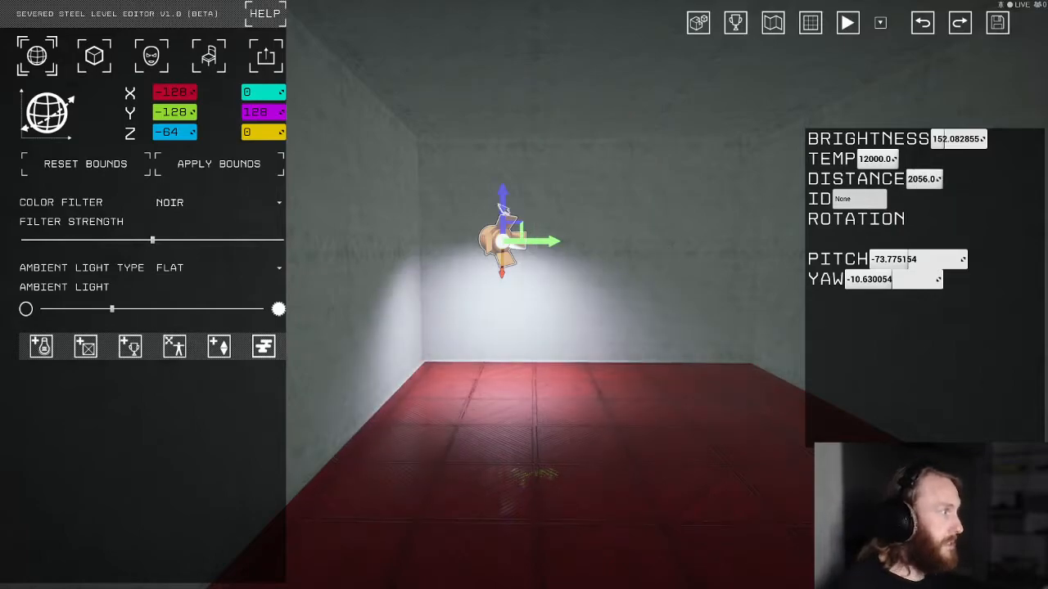
- Raise the light toward the ceiling and rotate it to a pitch of about -87 and a yaw of about -115
drag(500, 206, 500, 160)
right_drag(500, 160, 389, 151)
key(e)
drag(627, 231, 614, 216)
key(s)
right_drag(614, 216, 643, 257)
drag(592, 275, 565, 260)
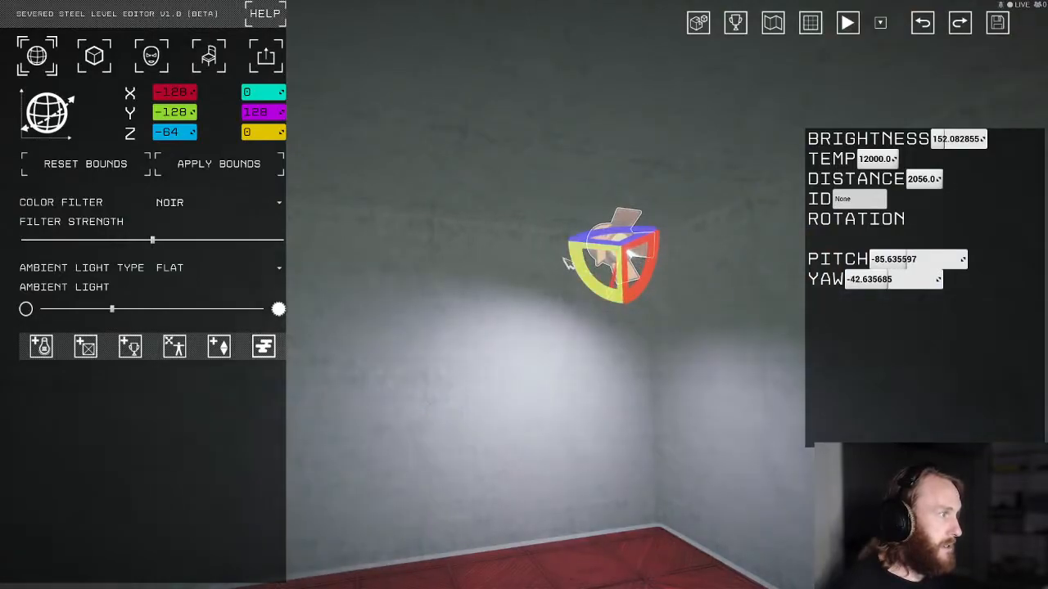
drag(642, 283, 661, 262)
right_drag(664, 262, 745, 298)
key(a)
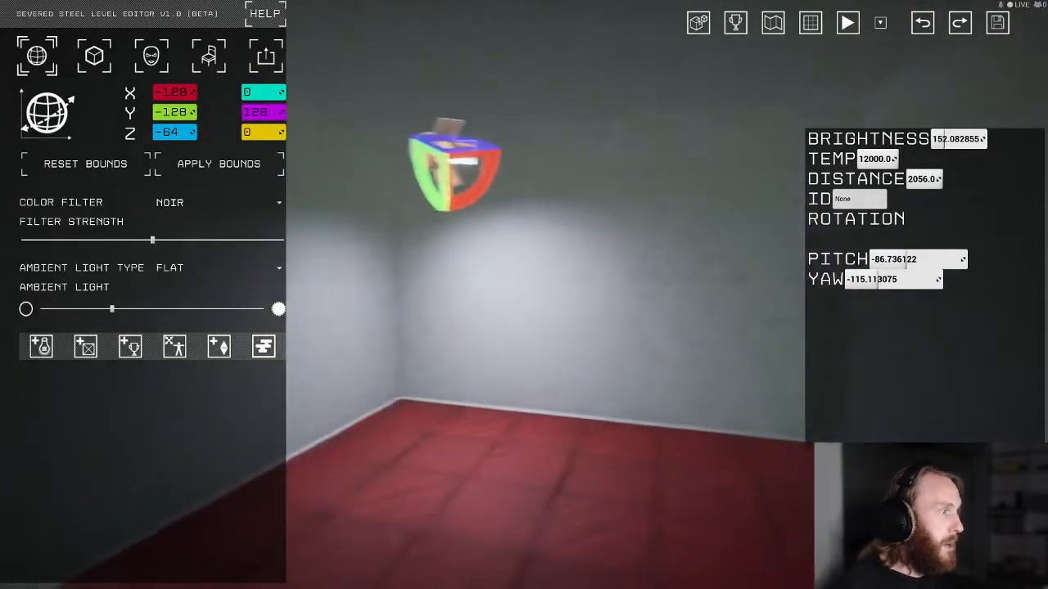
key(a)
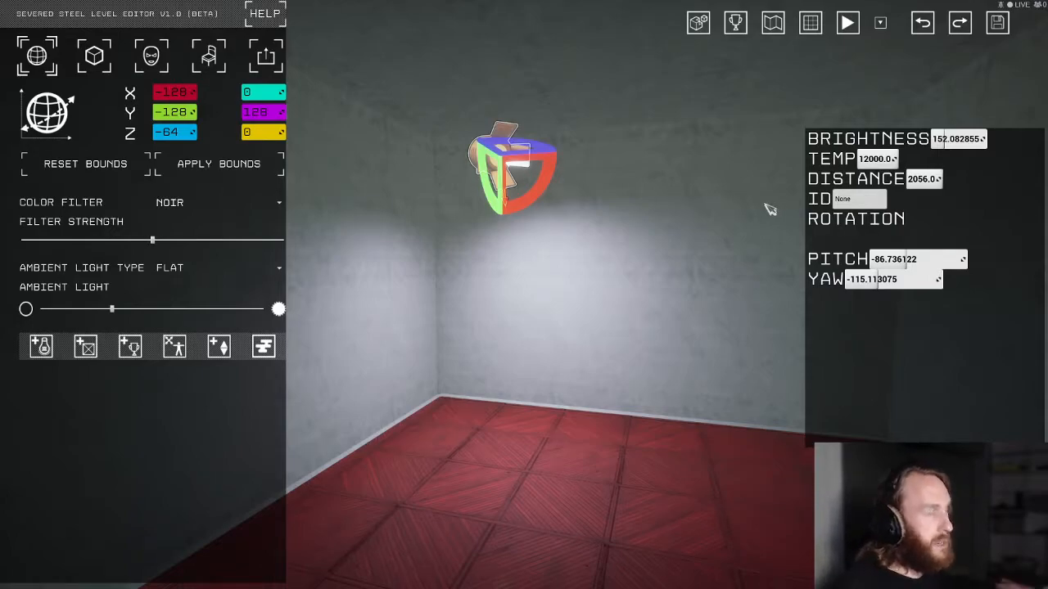
- Set the light's distance to about 774.5 and rotate it to a pitch of about -82 and a yaw of about 100.5
drag(959, 179, 928, 180)
right_drag(540, 311, 540, 335)
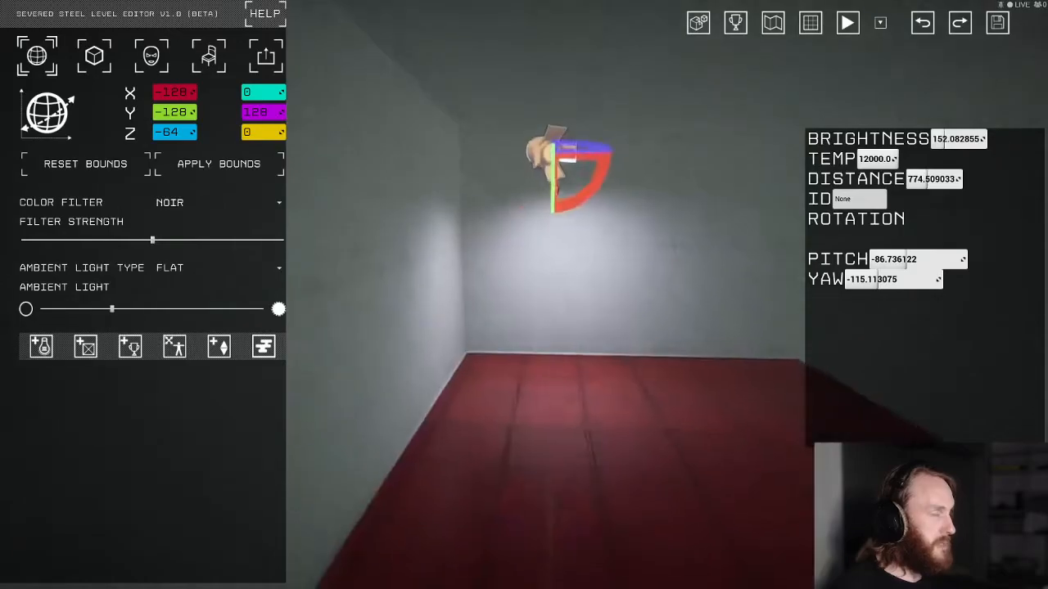
right_drag(643, 216, 637, 212)
key(space)
mouse_move(582, 153)
mouse_down()
mouse_move(566, 146)
mouse_move(579, 173)
mouse_up()
key(space)
key(space)
right_drag(552, 148, 505, 149)
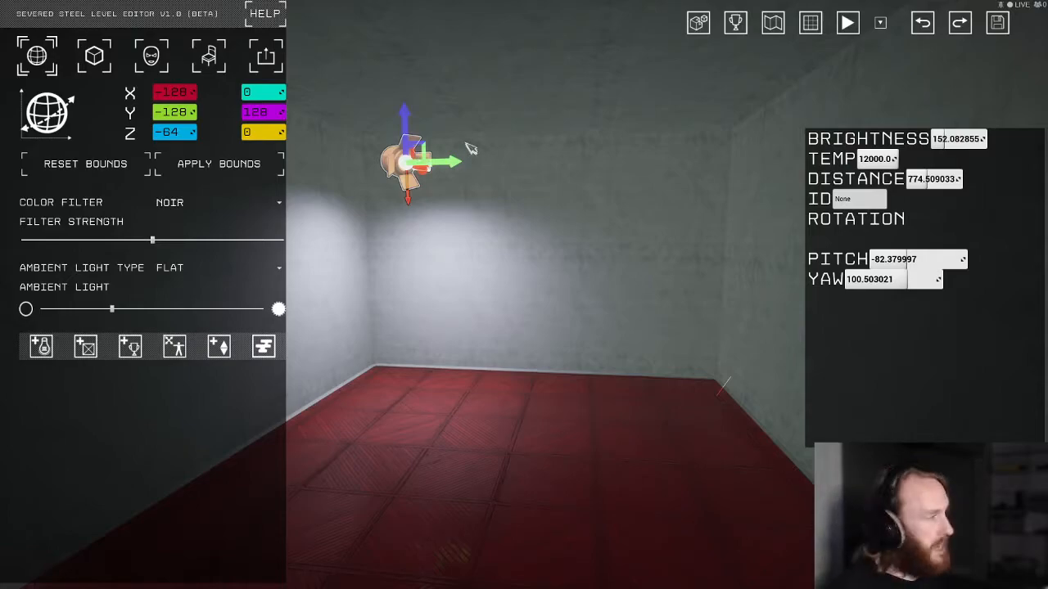
- Duplicate the light twice across the room, leaving the last copy at a pitch of about -88 and a yaw of about 129
alt+drag(456, 169, 699, 162)
right_drag(699, 162, 647, 163)
right_drag(474, 187, 524, 188)
drag(475, 185, 648, 180)
right_drag(648, 179, 730, 175)
alt+drag(427, 149, 701, 139)
right_drag(701, 139, 1006, 197)
right_drag(492, 200, 408, 174)
right_drag(469, 296, 609, 300)
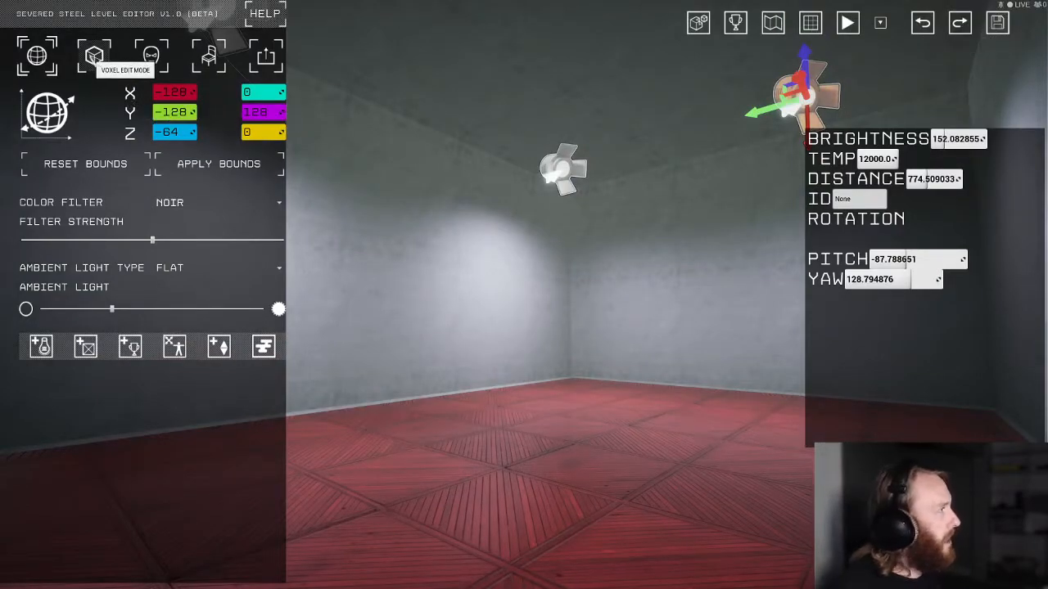
- Show the grid and attach a long strip of white Electronic material along the ceiling with the Box tool
click(97, 55)
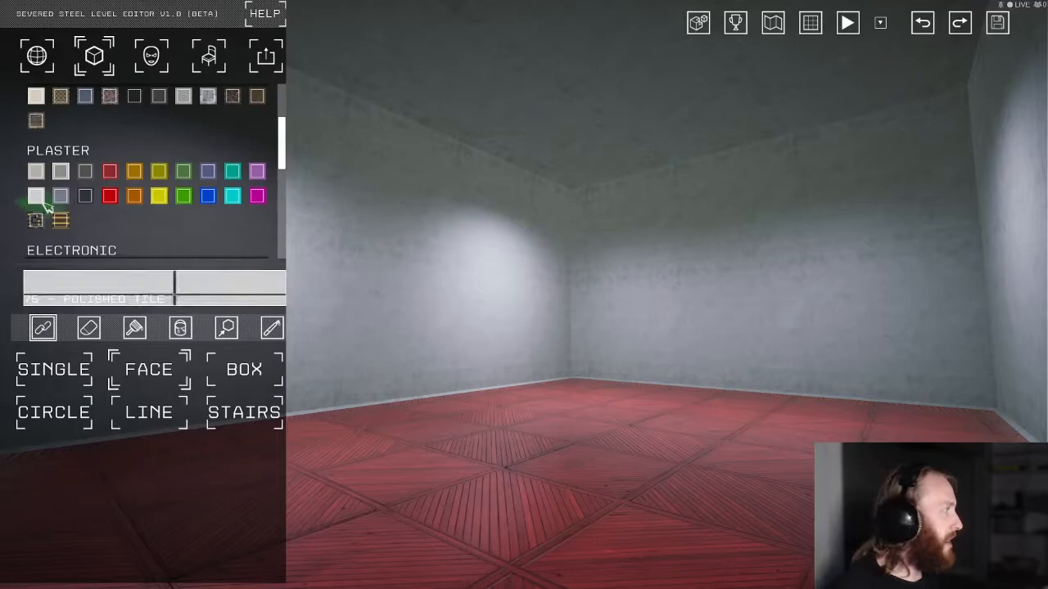
scroll(123, 189, down, 2)
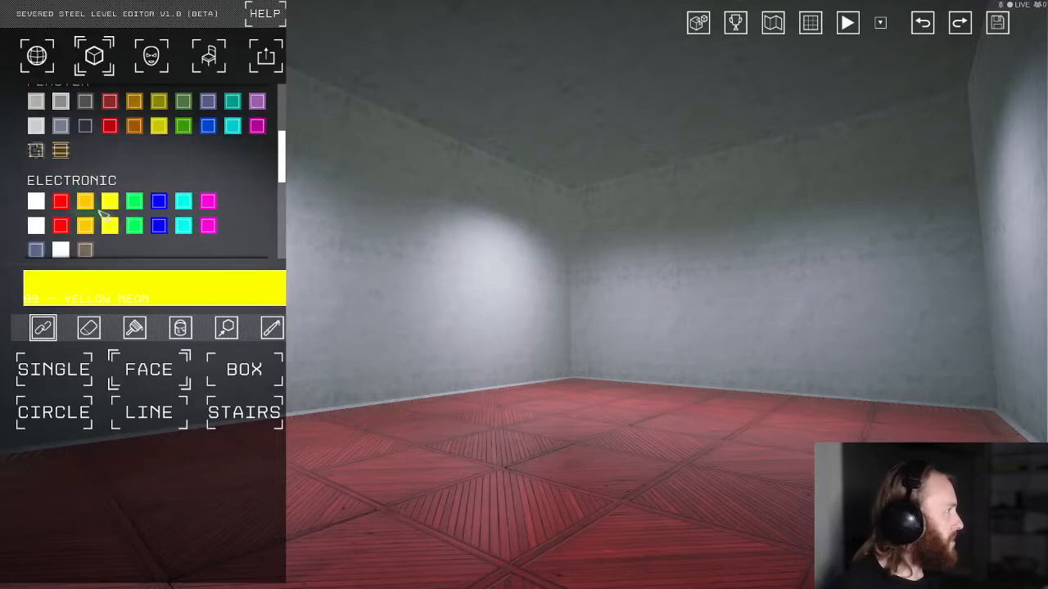
click(42, 204)
scroll(48, 207, down, 1)
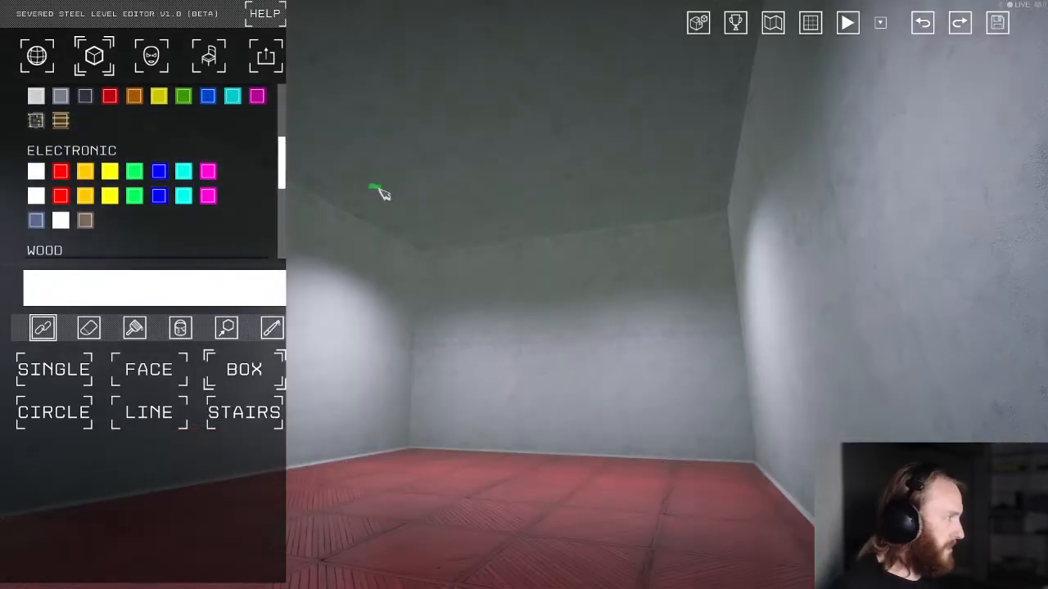
mouse_move(762, 102)
right_down()
mouse_move(533, 208)
mouse_move(582, 221)
right_up()
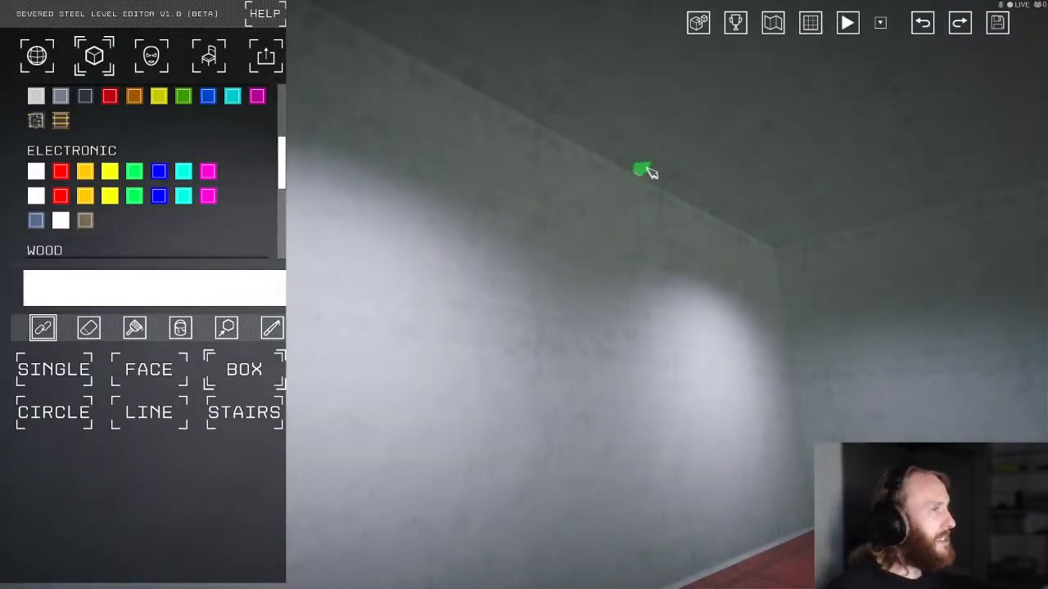
click(810, 24)
right_drag(695, 205, 765, 200)
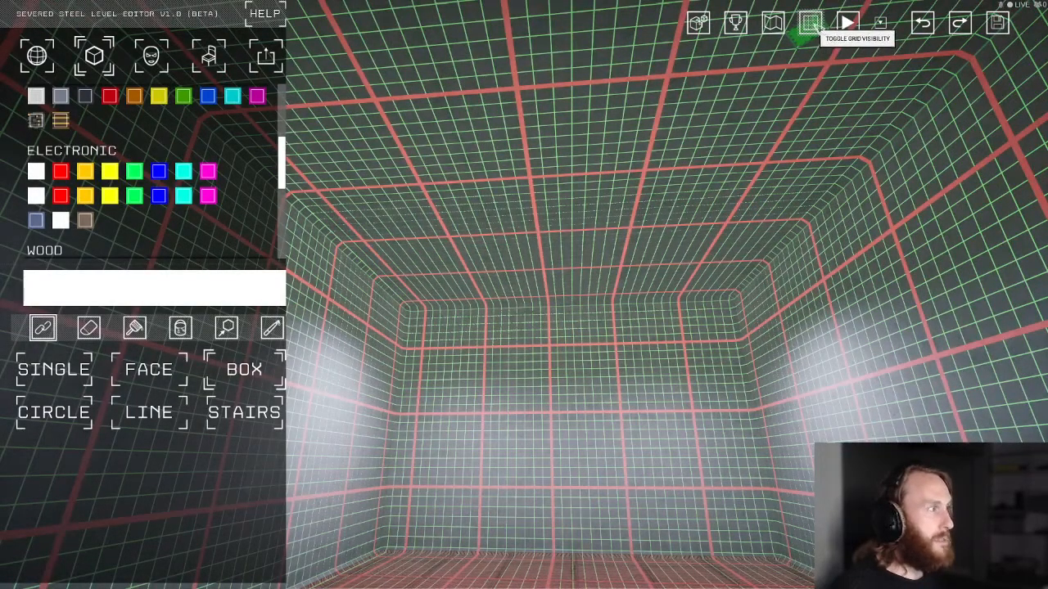
right_drag(721, 129, 622, 101)
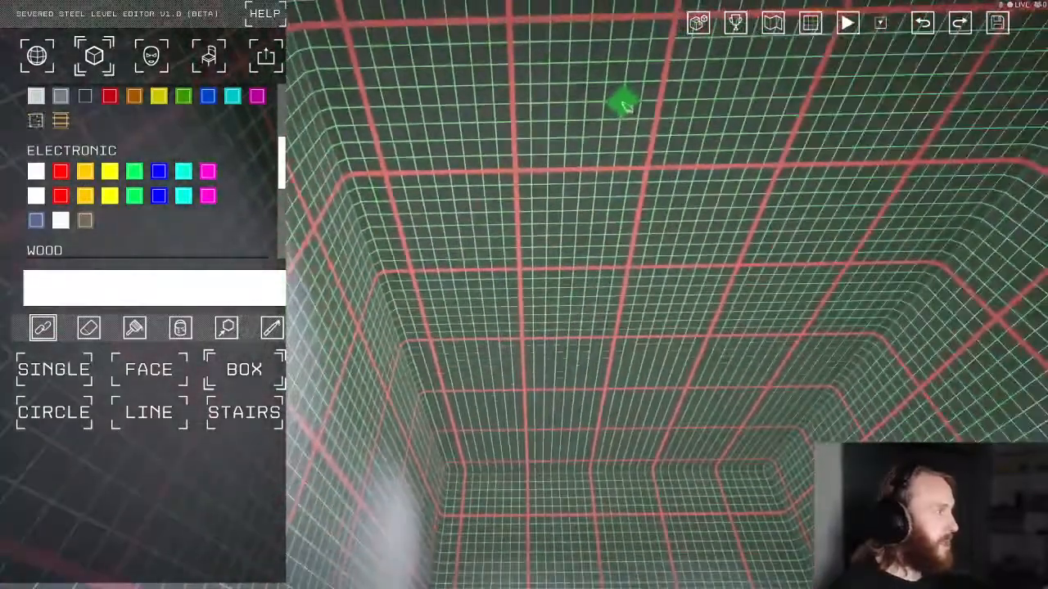
drag(515, 171, 539, 437)
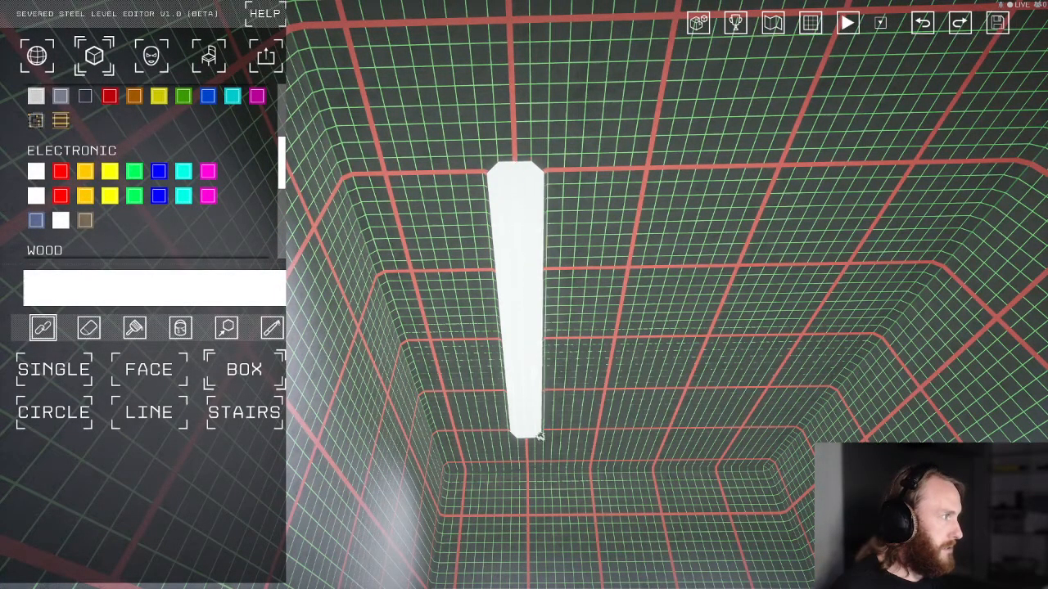
- Examine the white ceiling strip against the grid from close up and from below
right_drag(539, 437, 412, 414)
key(w)
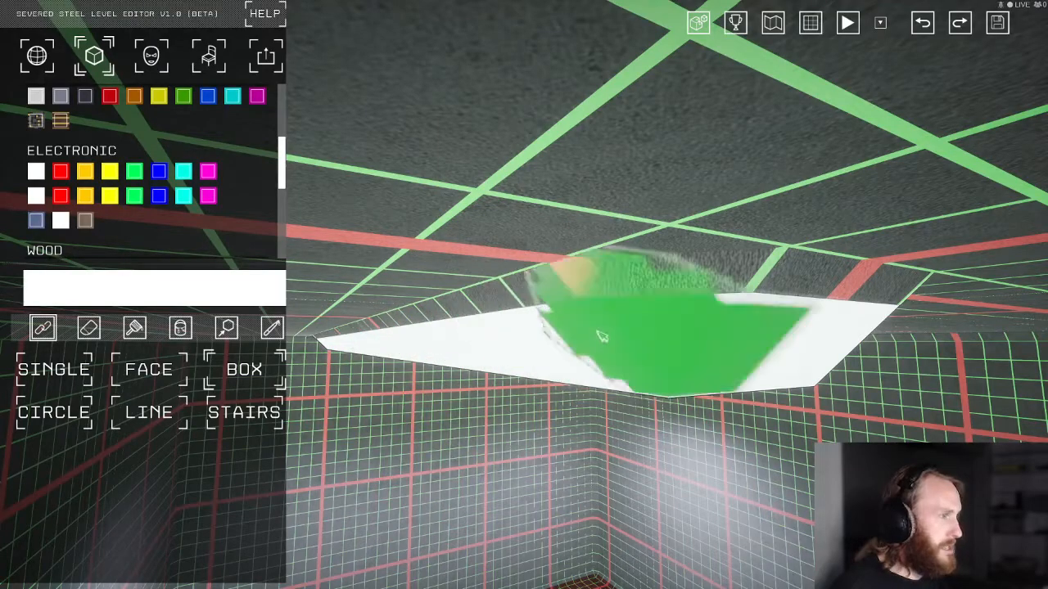
right_drag(647, 332, 582, 264)
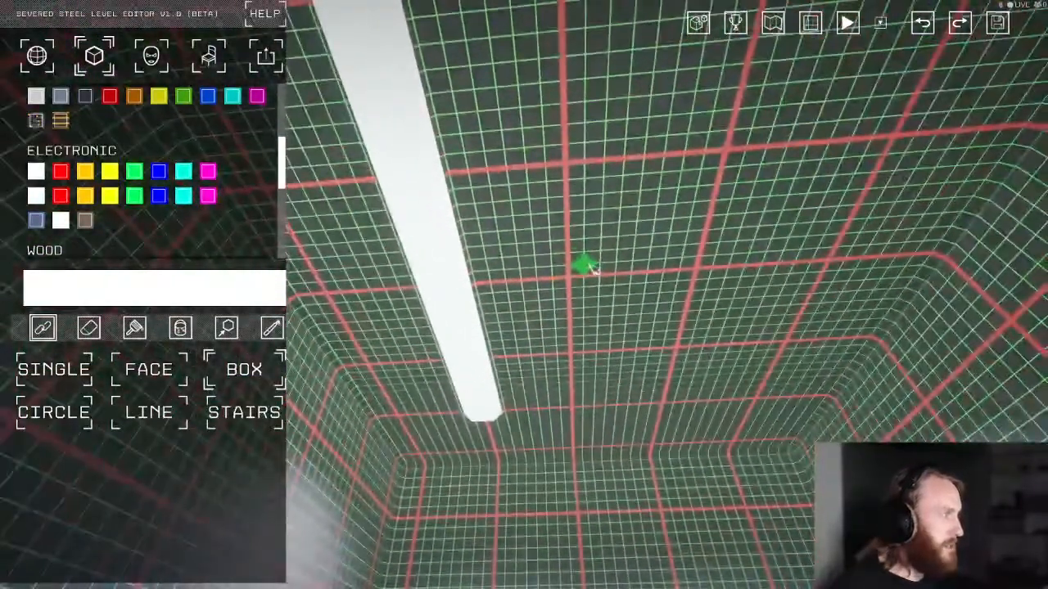
right_drag(509, 339, 459, 301)
click(450, 228)
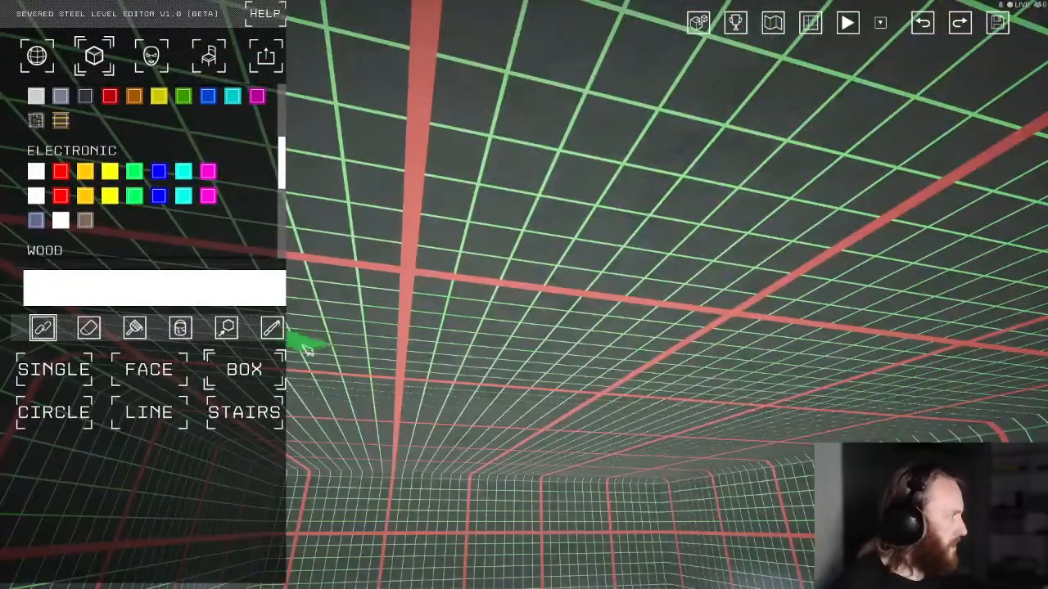
- Paint two long parallel strips of white Electronic material into the ceiling with the Paint tool in Box mode, and hide the grid
click(134, 327)
mouse_move(444, 205)
right_down()
mouse_move(437, 172)
mouse_move(490, 161)
right_up()
drag(508, 172, 479, 337)
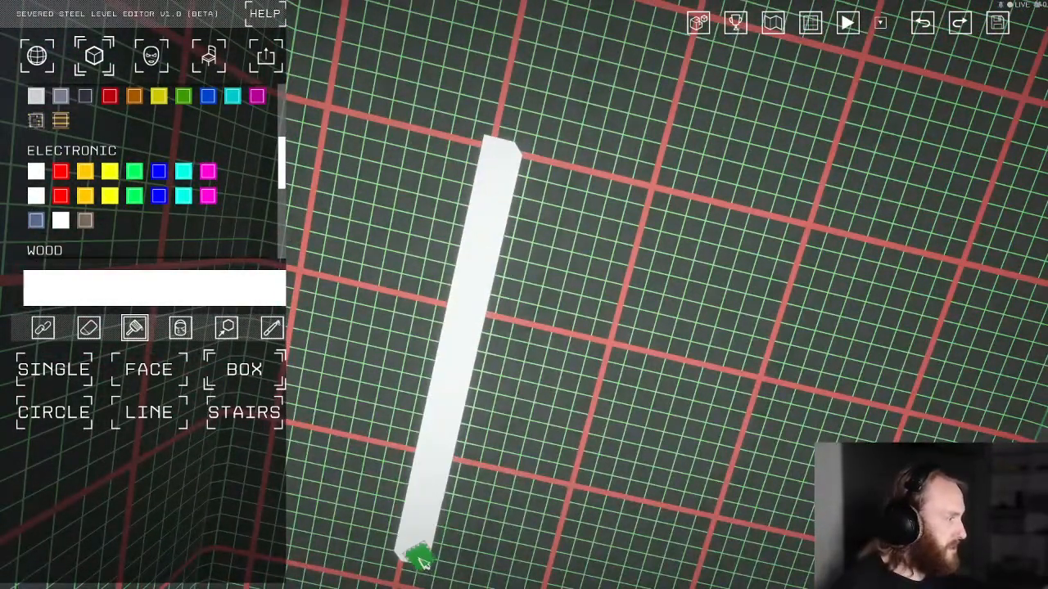
right_drag(409, 583, 520, 548)
right_drag(608, 353, 448, 304)
right_drag(464, 370, 636, 253)
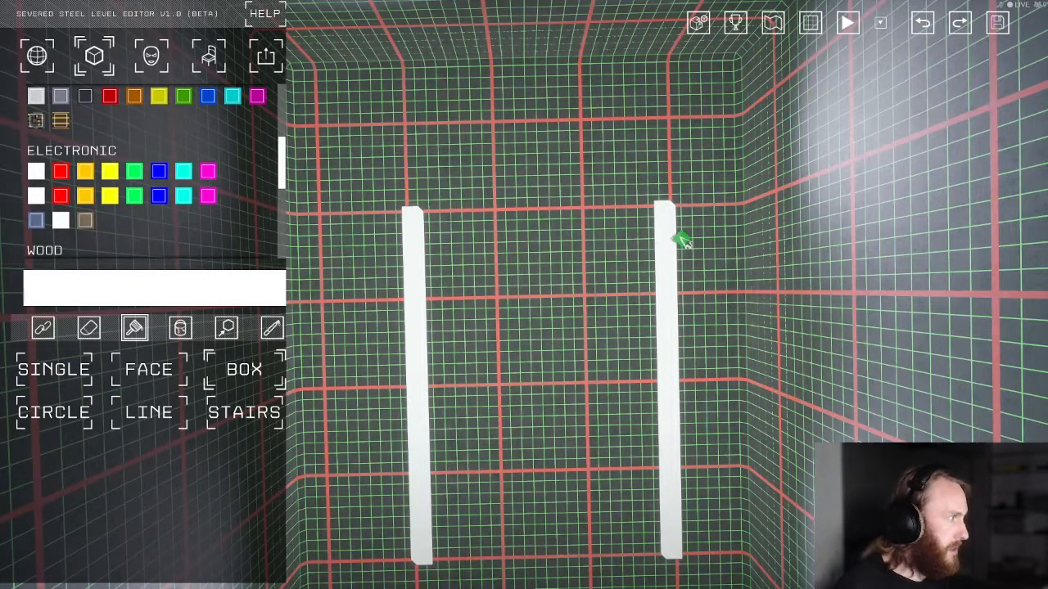
right_drag(458, 388, 503, 302)
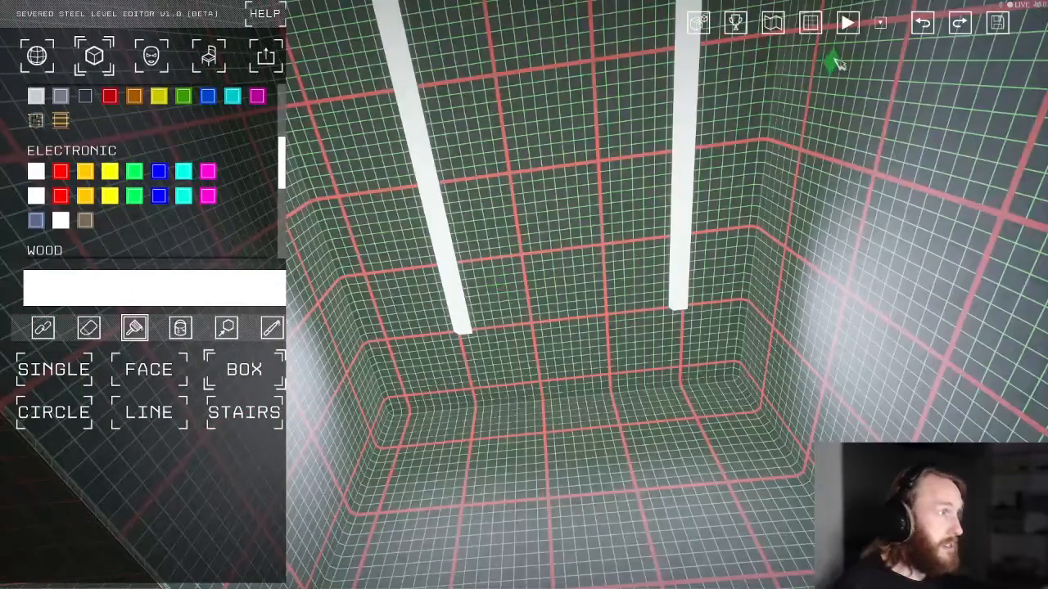
click(847, 23)
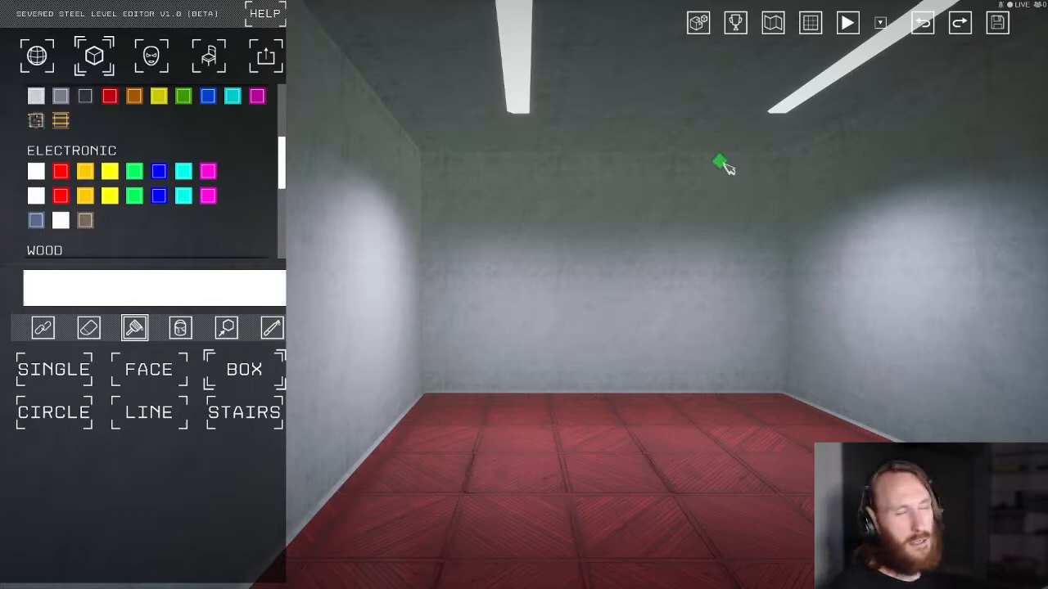
right_drag(673, 188, 573, 166)
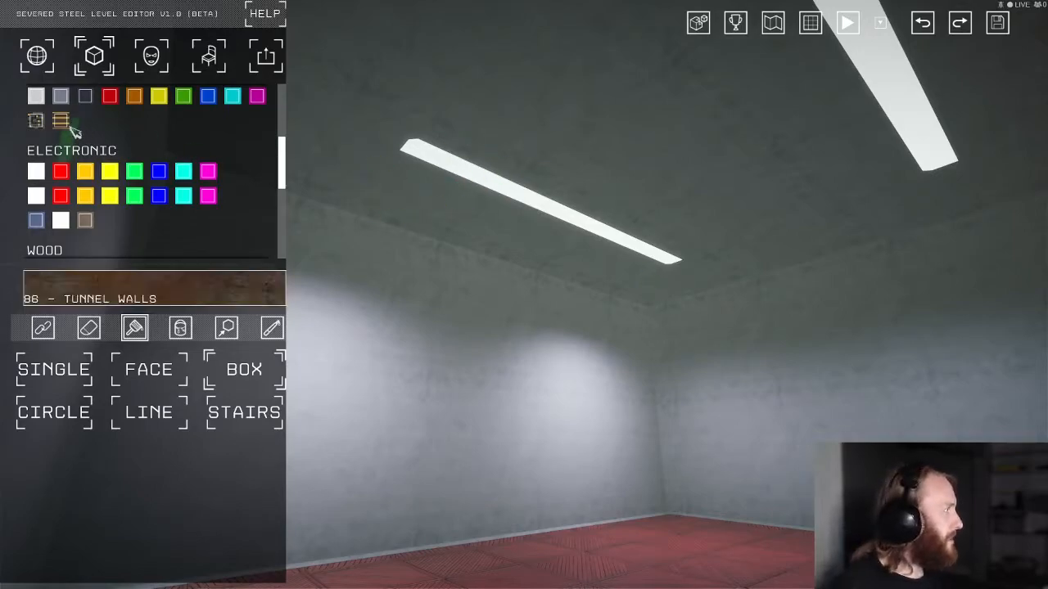
scroll(70, 128, up, 3)
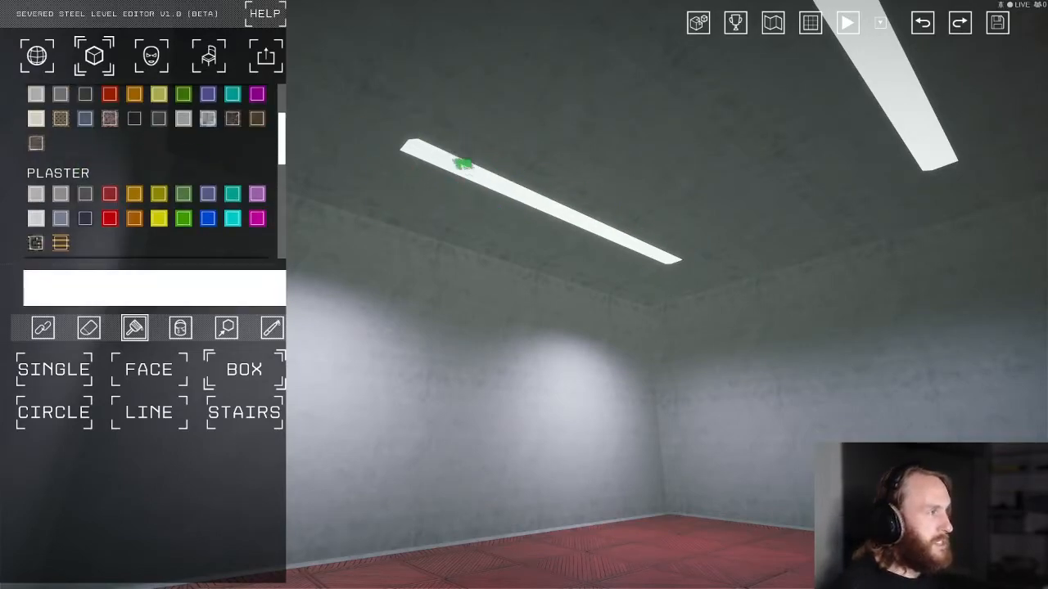
click(62, 147)
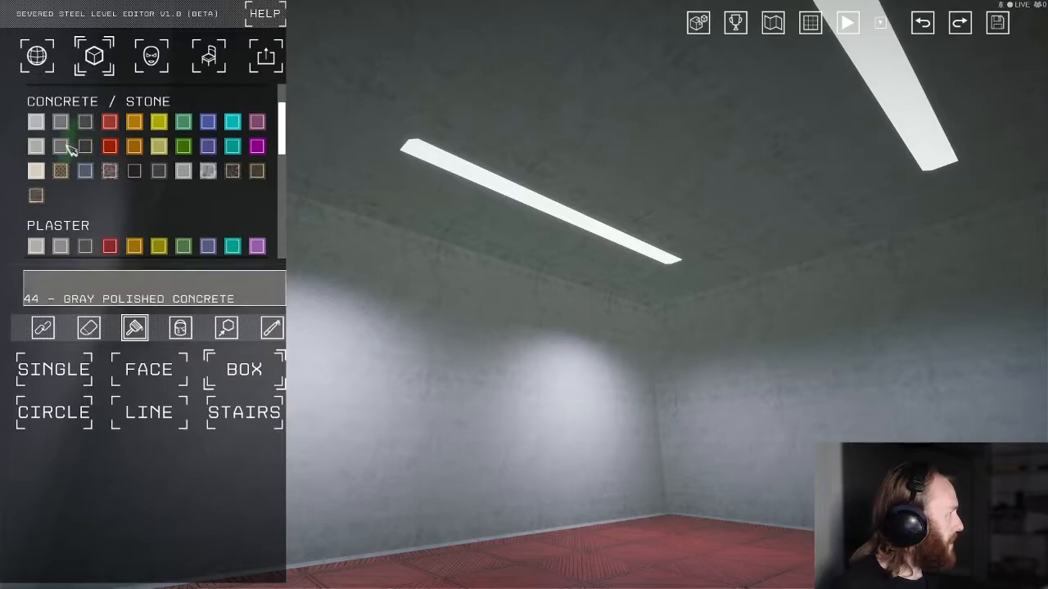
scroll(67, 124, up, 3)
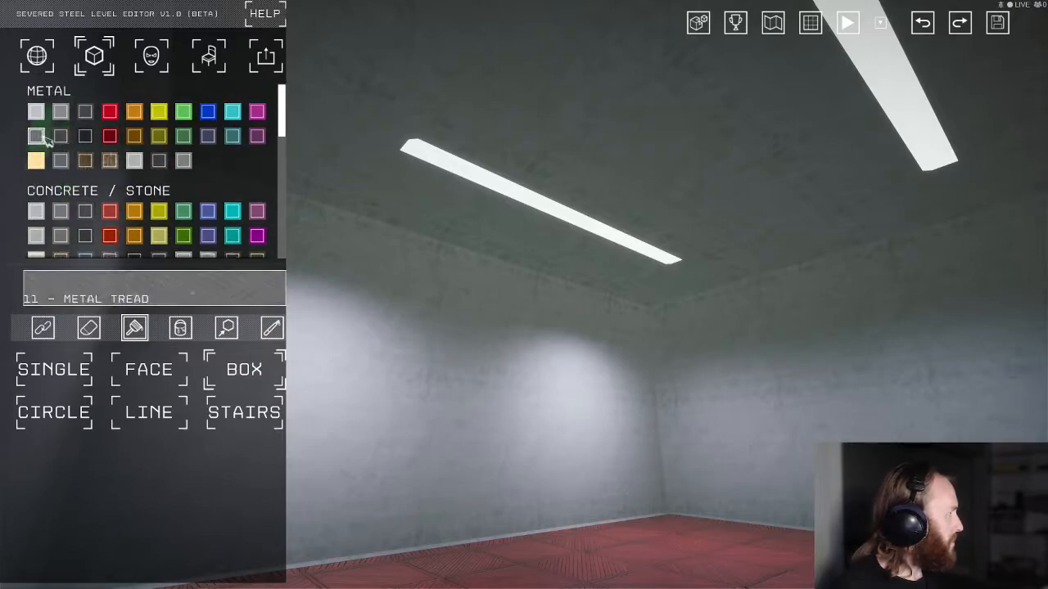
mouse_move(449, 147)
mouse_down()
mouse_move(659, 227)
mouse_move(696, 268)
mouse_up()
key(ctrl+z)
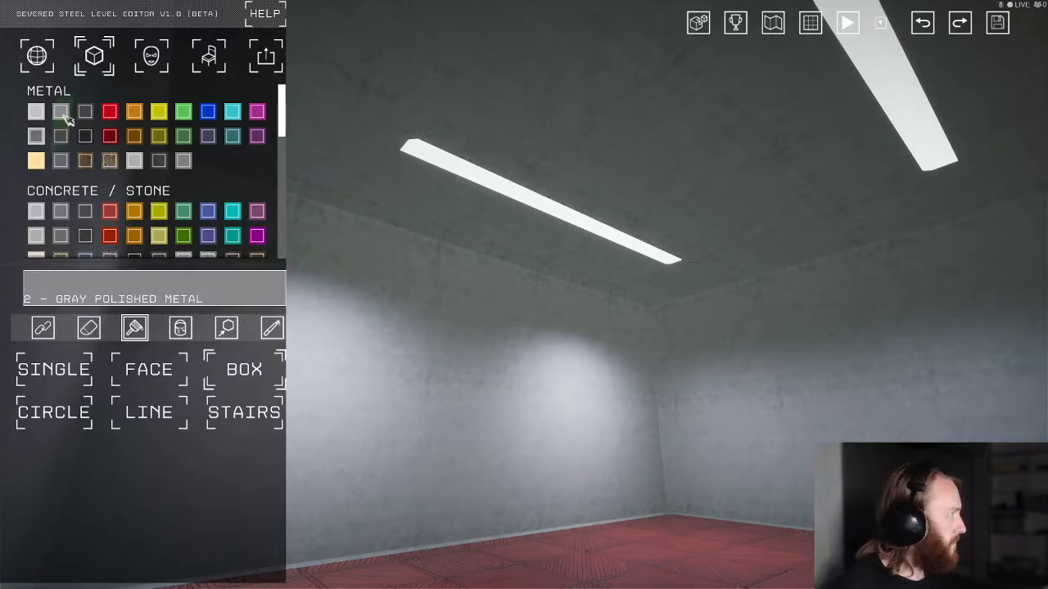
- Paint a border of 2 - Gray Polished Metal around both white ceiling strips
mouse_move(413, 137)
mouse_down()
mouse_move(690, 245)
mouse_move(695, 264)
mouse_up()
mouse_move(695, 265)
right_down()
mouse_move(667, 260)
mouse_move(749, 238)
mouse_move(728, 246)
right_up()
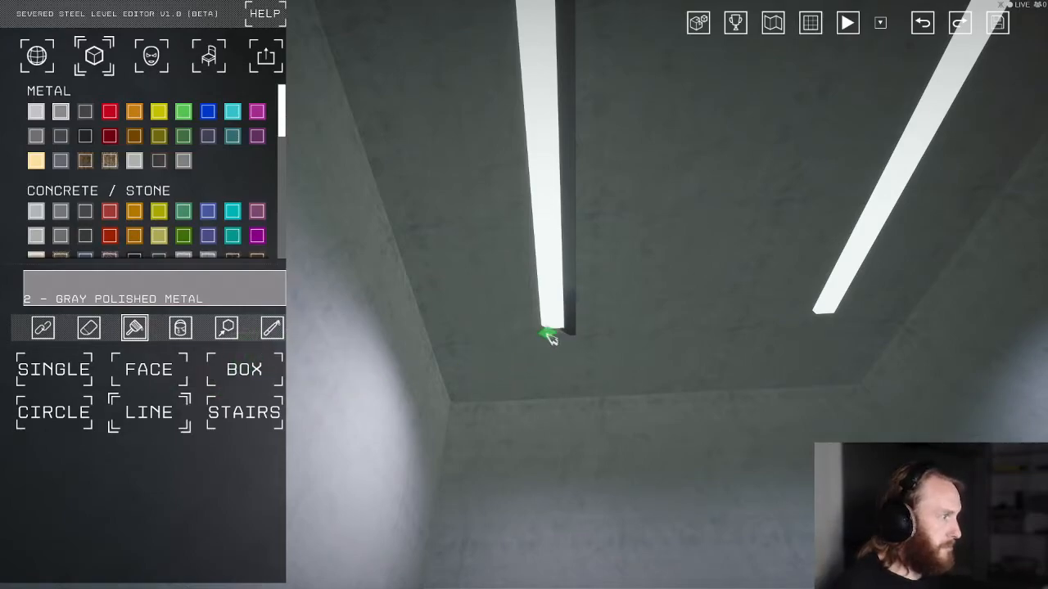
right_drag(536, 336, 720, 147)
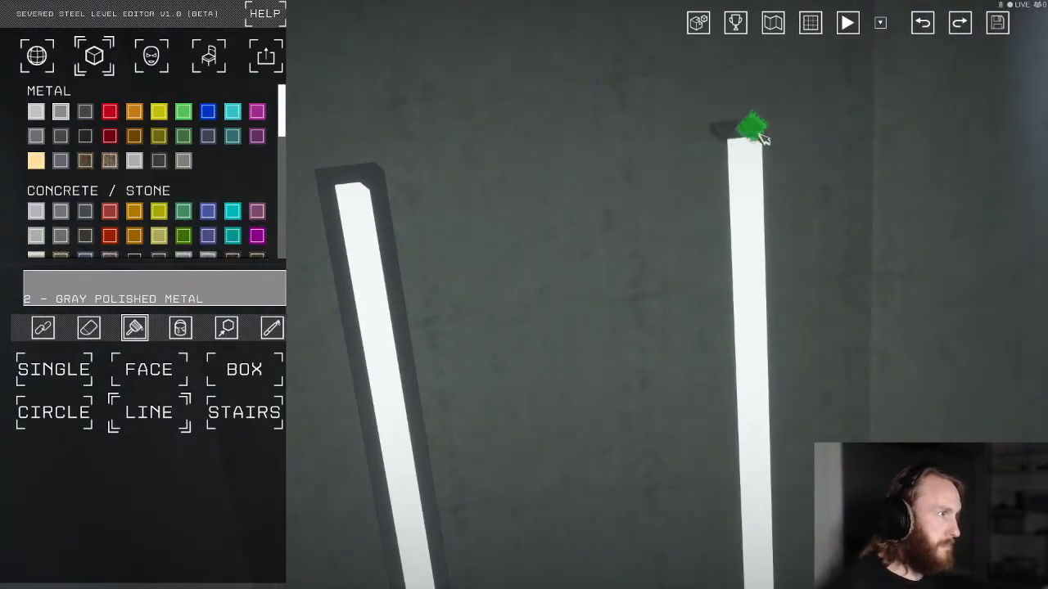
right_drag(717, 135, 685, 265)
- Paint a band of 72 - Blue Drywall around the lower walls, from the floor up to the first red grid line, and hide the grid
middle_click(602, 254)
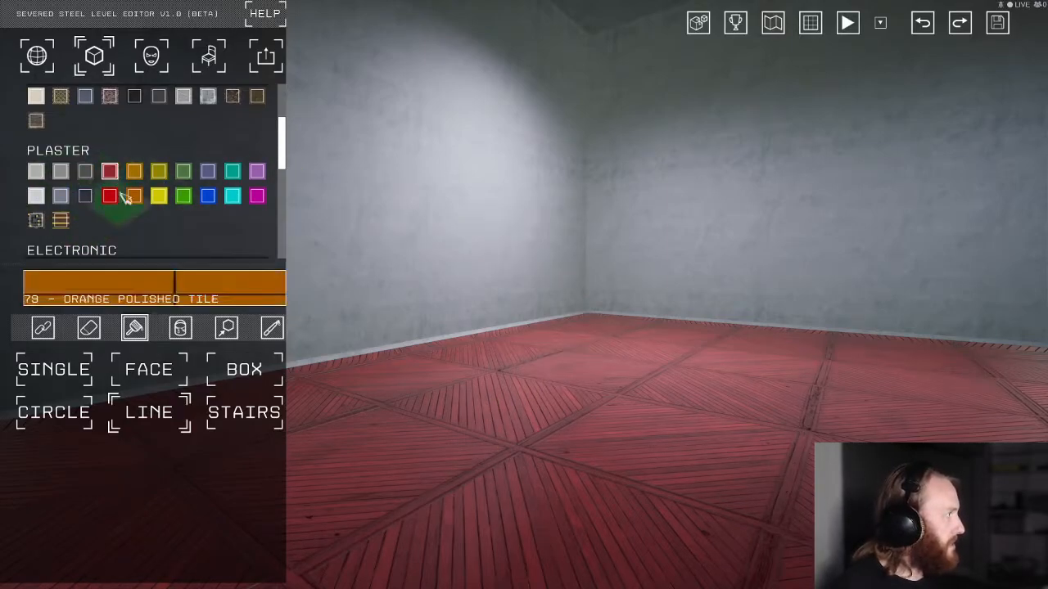
click(208, 171)
key(a)
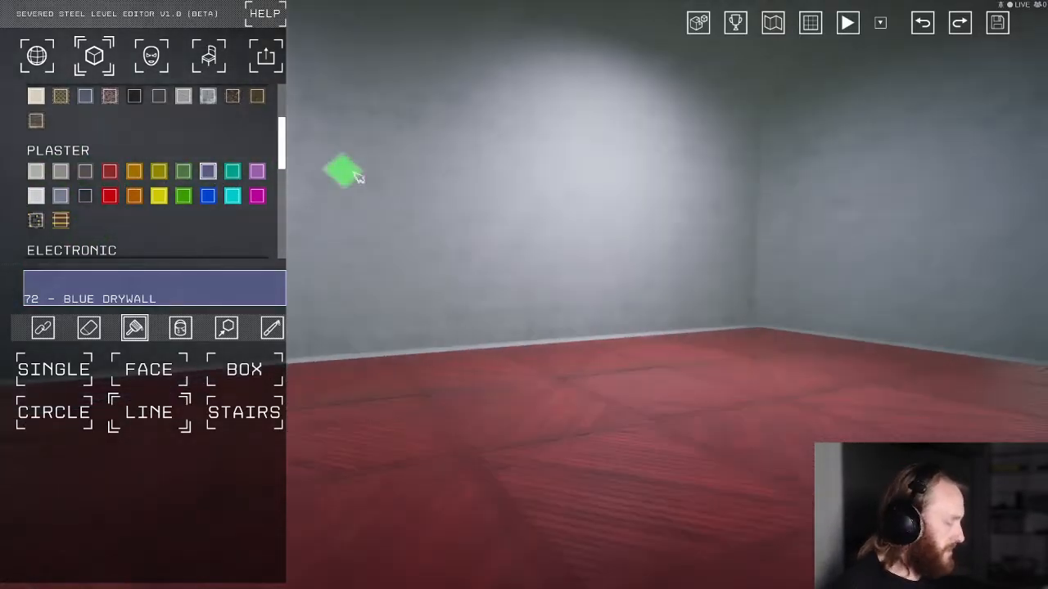
click(809, 25)
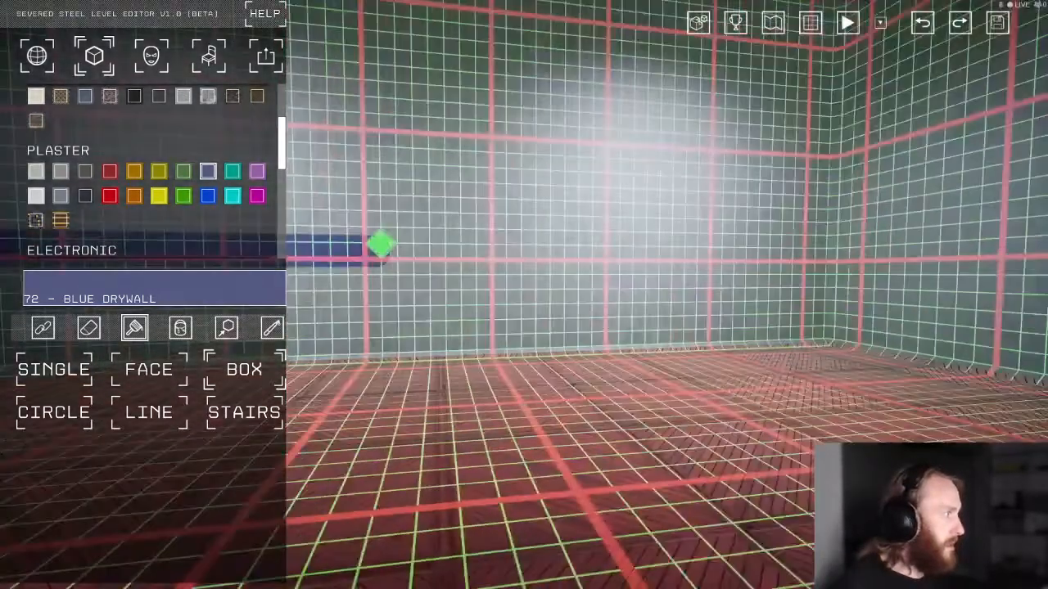
drag(381, 244, 843, 353)
right_drag(841, 350, 735, 389)
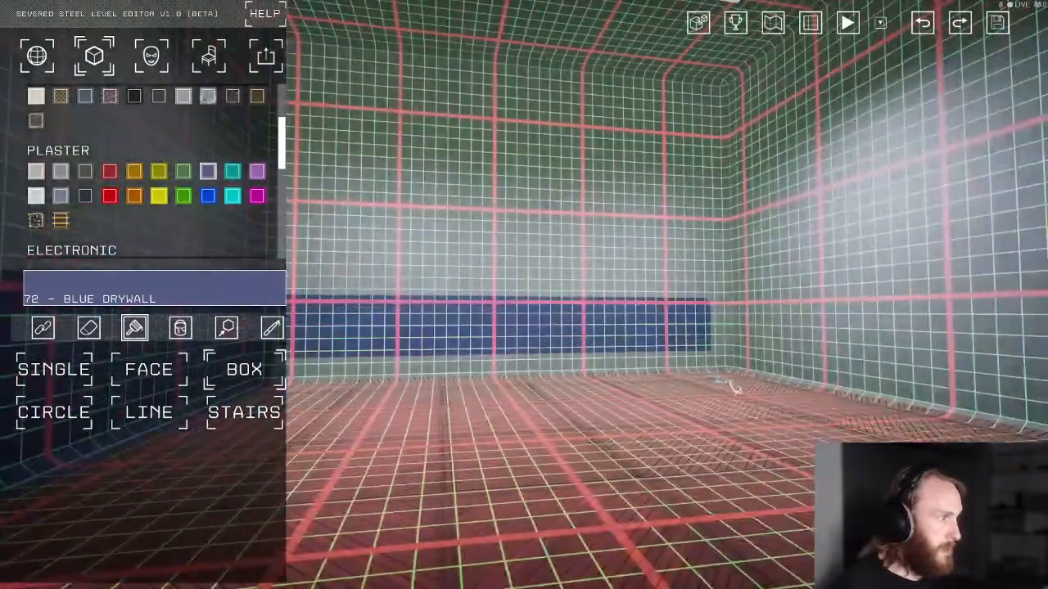
click(728, 370)
right_drag(726, 307, 701, 369)
click(701, 370)
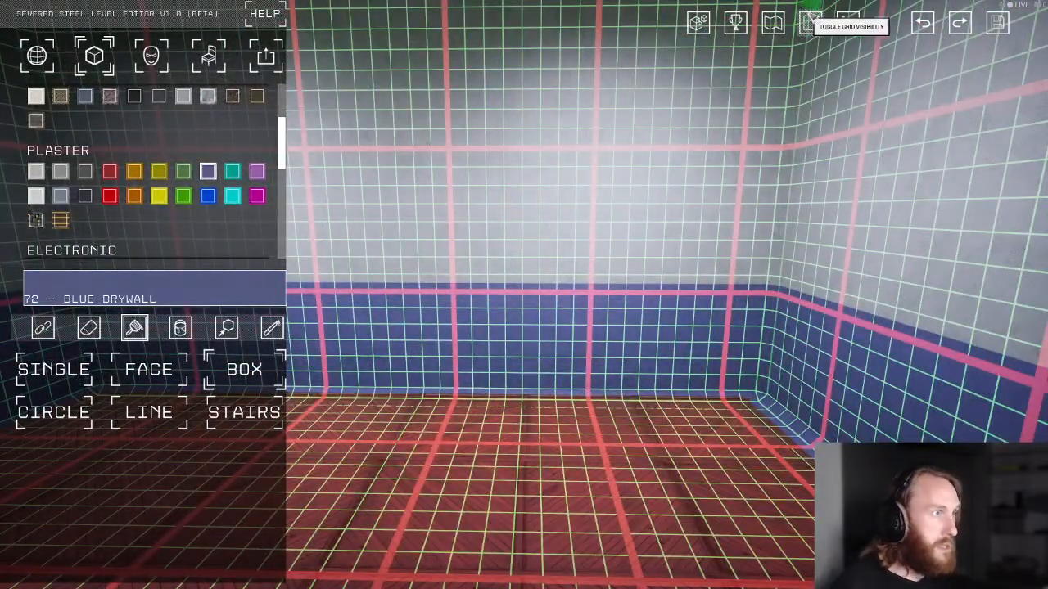
click(811, 23)
- Paint a thin baseboard of 2 - Gray Polished Metal along the base of the blue walls in Box mode
right_drag(654, 295, 635, 326)
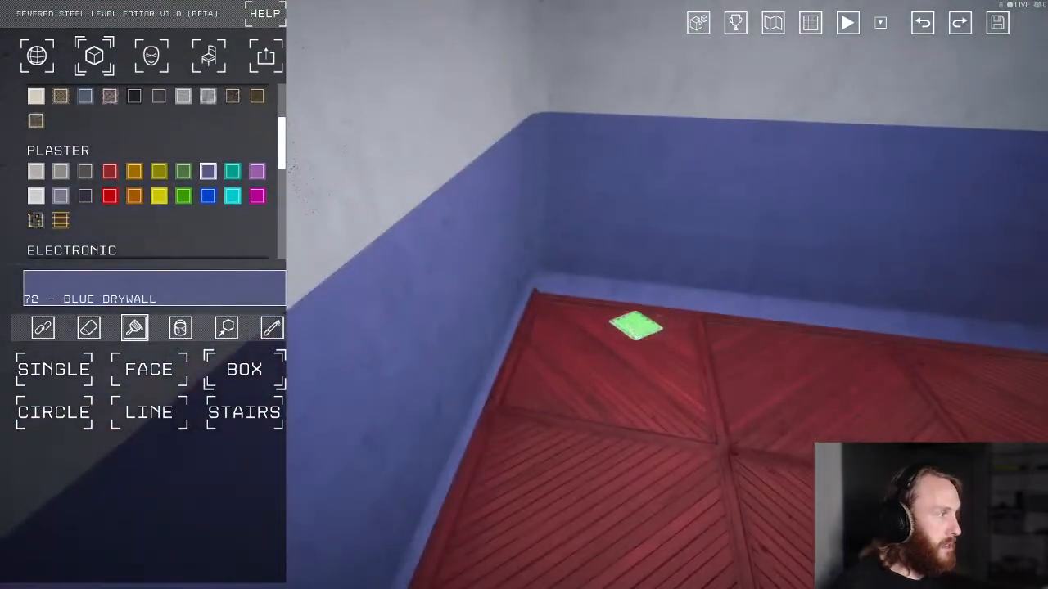
right_drag(571, 299, 377, 308)
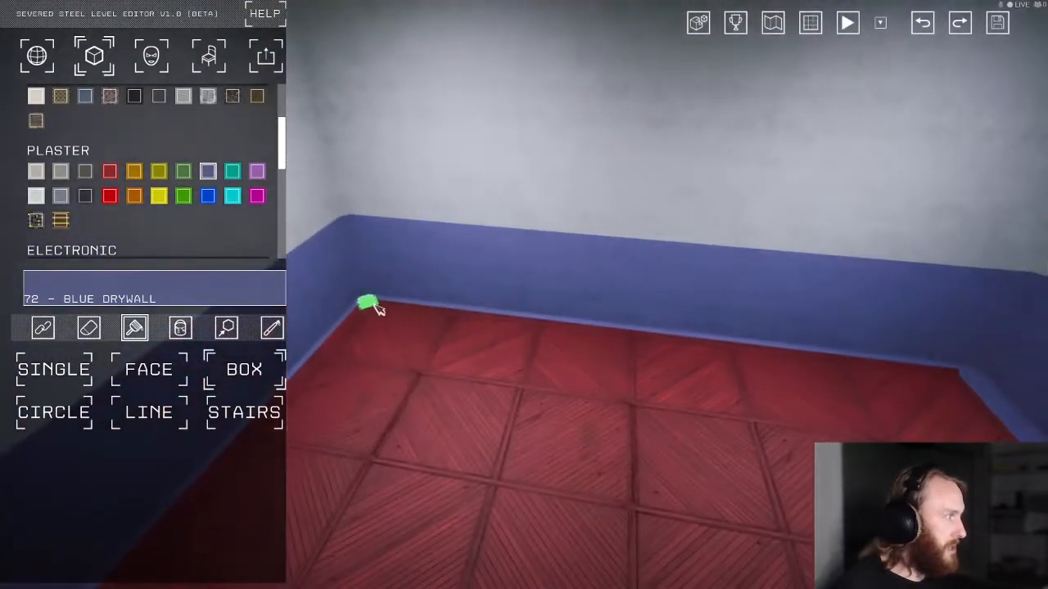
scroll(77, 194, up, 3)
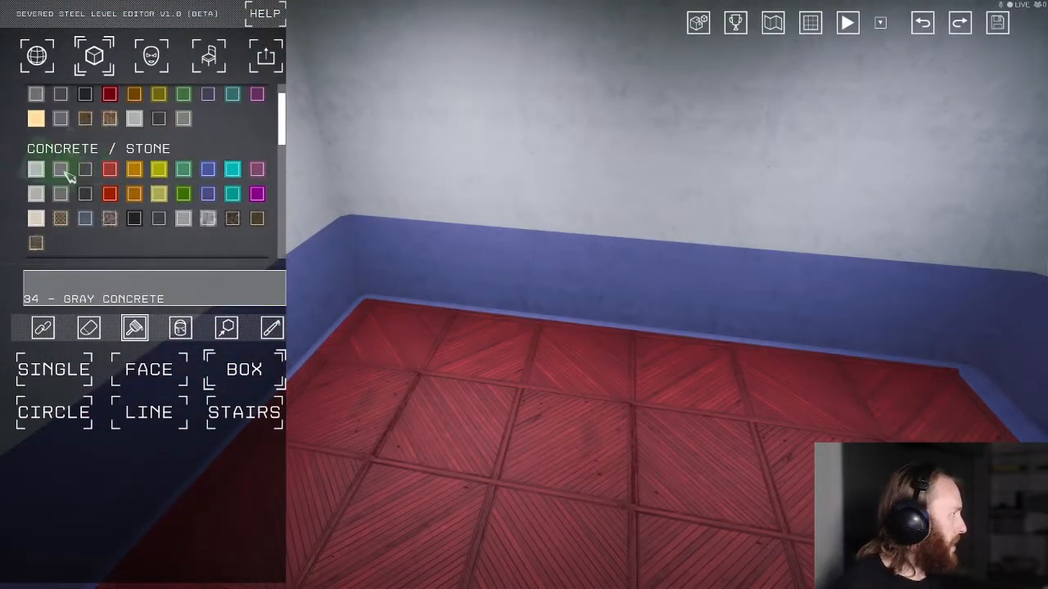
scroll(68, 175, up, 1)
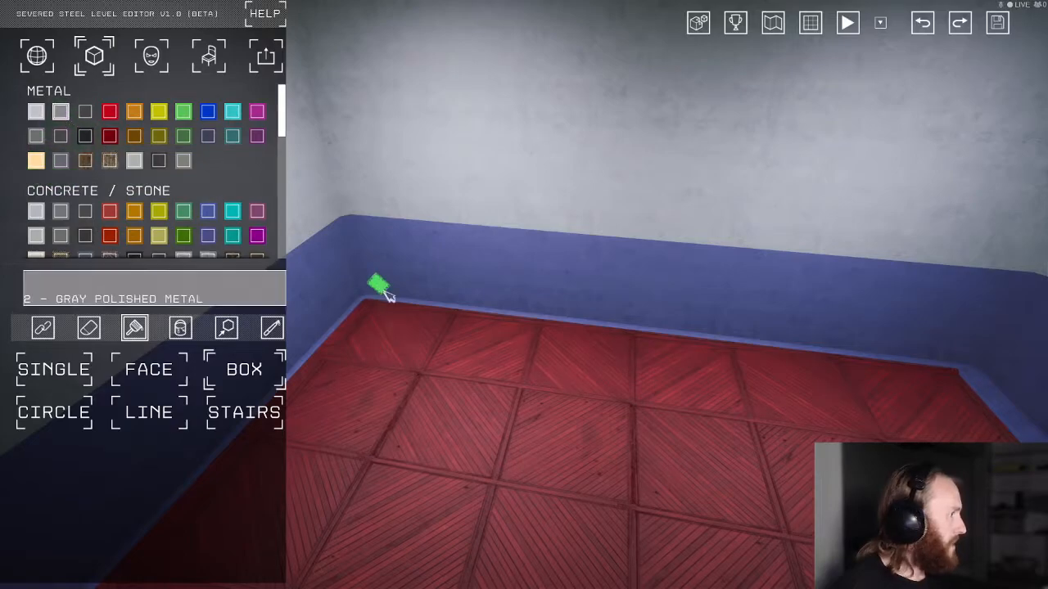
mouse_move(375, 300)
mouse_down()
mouse_move(982, 360)
mouse_move(968, 364)
mouse_up()
mouse_move(968, 365)
right_down()
mouse_move(986, 336)
mouse_move(625, 240)
right_up()
right_drag(562, 238, 661, 235)
key(ctrl+z)
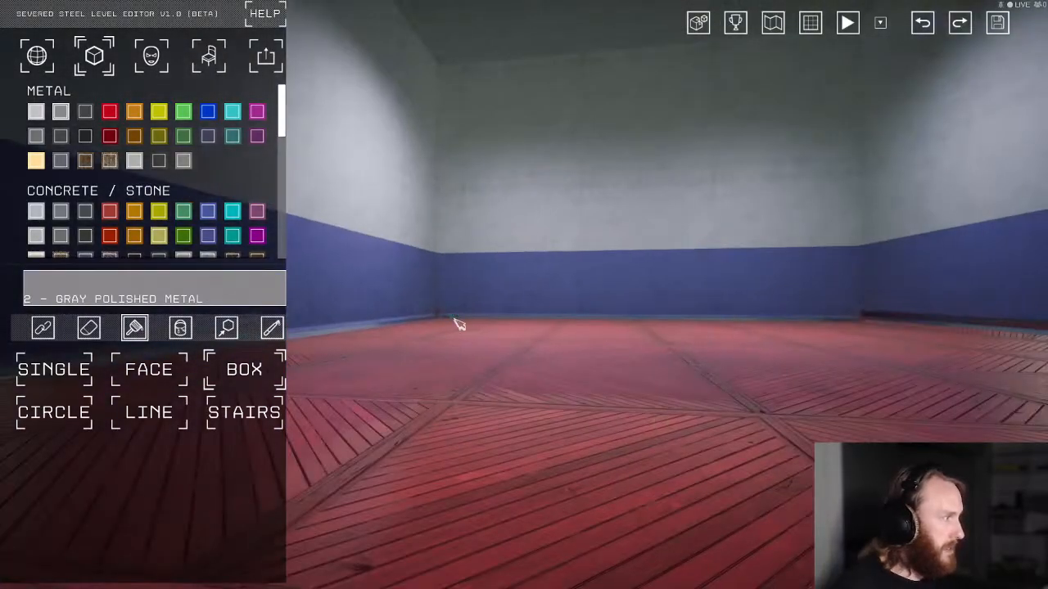
right_drag(862, 318, 810, 368)
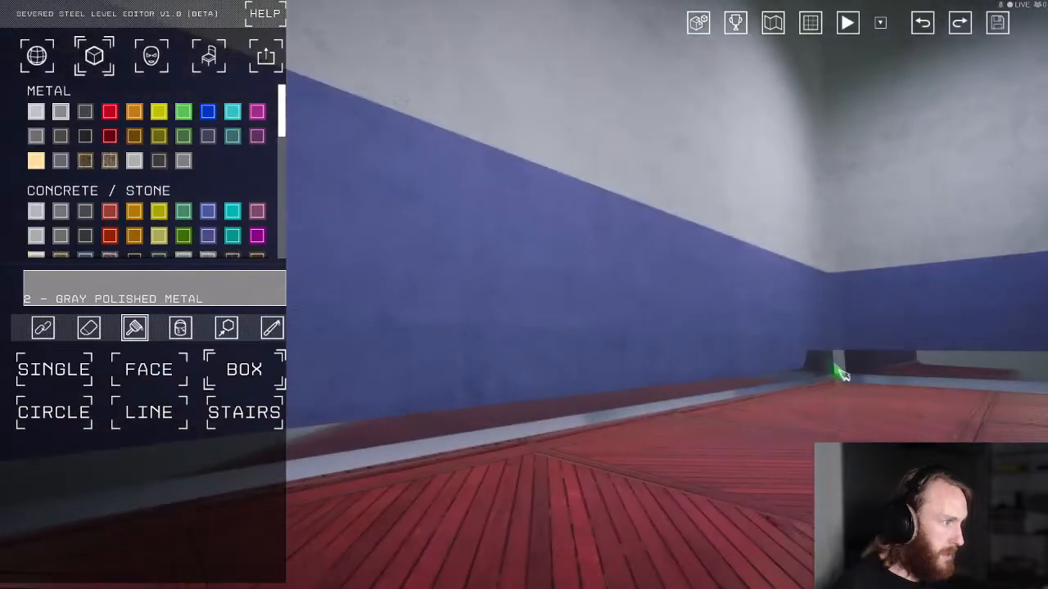
right_drag(976, 57, 764, 204)
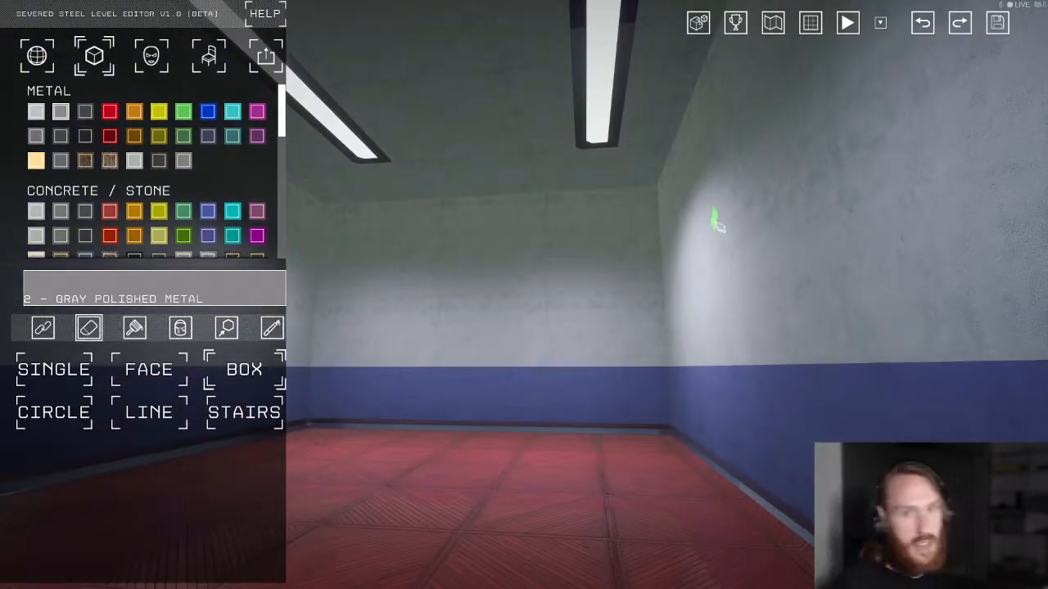
- Erase a rectangular window opening near the corner of the far wall, cutting through to the neighbouring room with Box and Face modes
right_drag(491, 340, 481, 401)
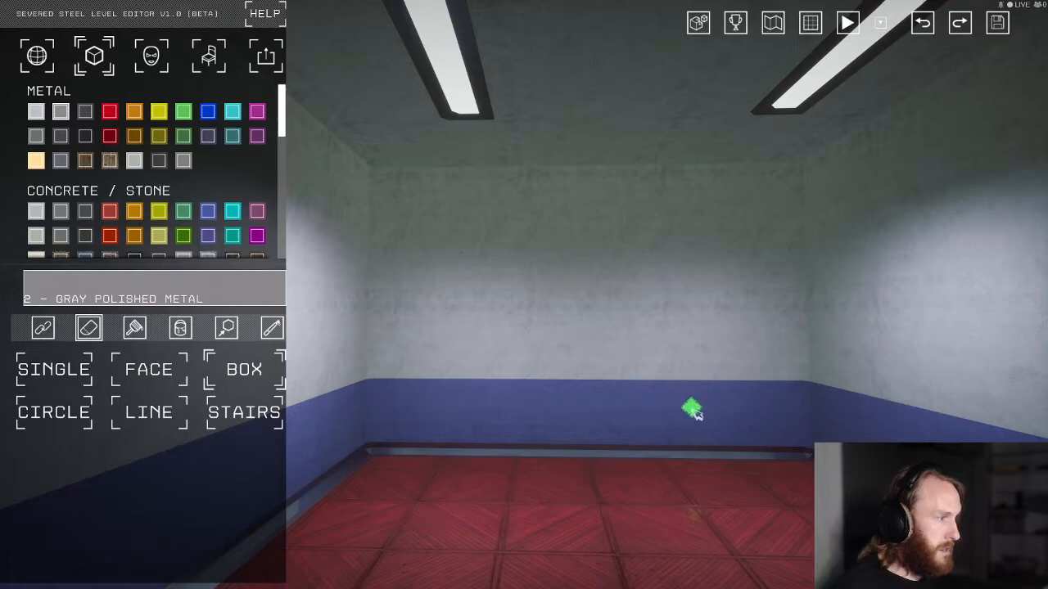
drag(691, 409, 777, 324)
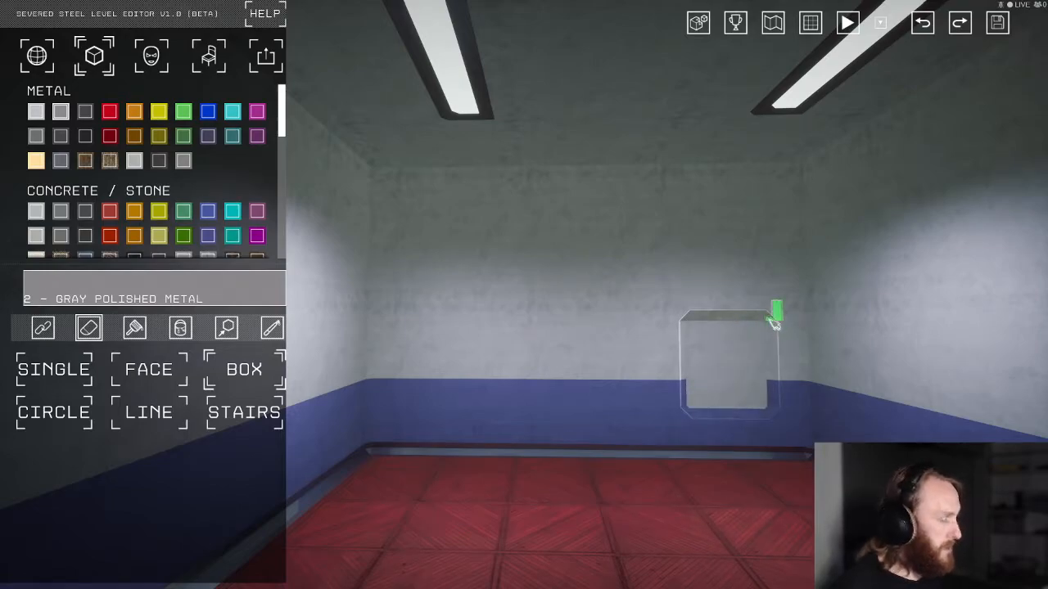
right_drag(754, 357, 710, 375)
key(w)
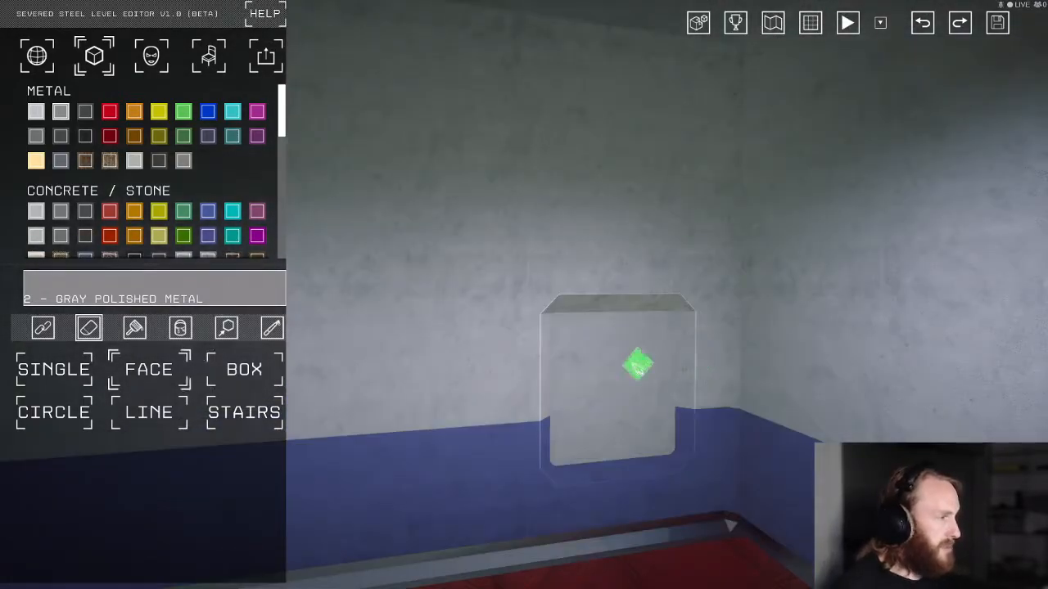
click(637, 363)
key(w)
mouse_move(631, 365)
right_down()
mouse_move(332, 355)
mouse_move(363, 361)
right_up()
key(w)
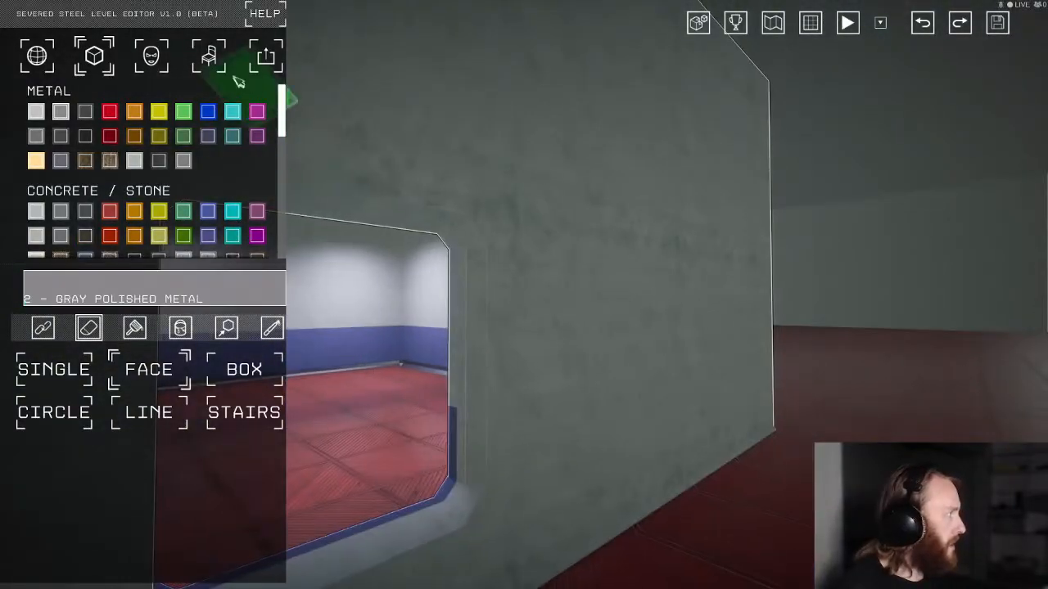
- Place a Glass pane beside the window opening and rotate it parallel to the wall
click(206, 54)
click(197, 153)
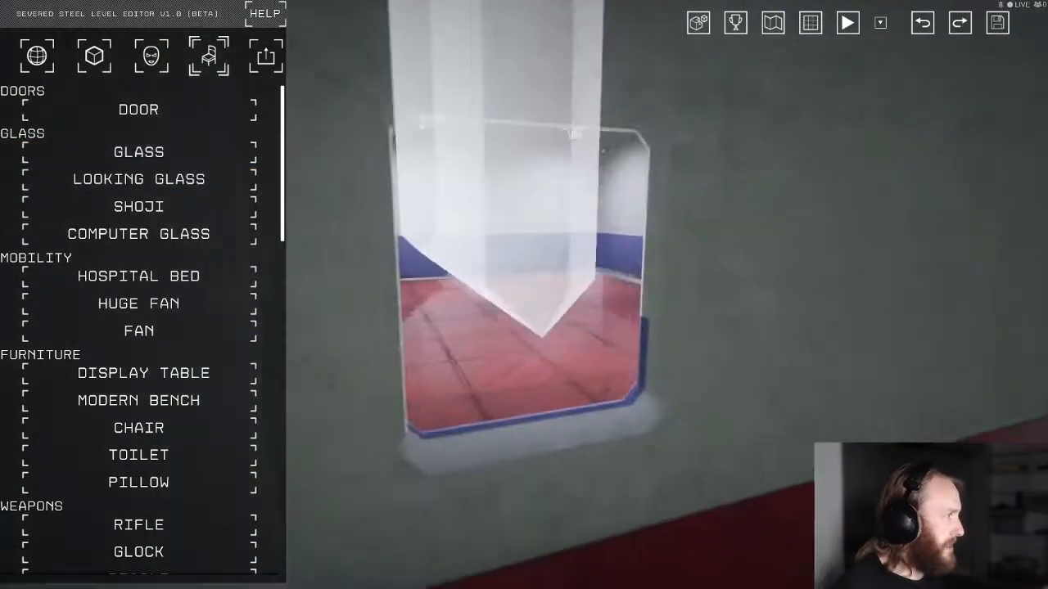
key(s)
right_drag(345, 221, 358, 219)
click(342, 216)
right_drag(369, 257, 382, 278)
key(e)
drag(451, 270, 595, 275)
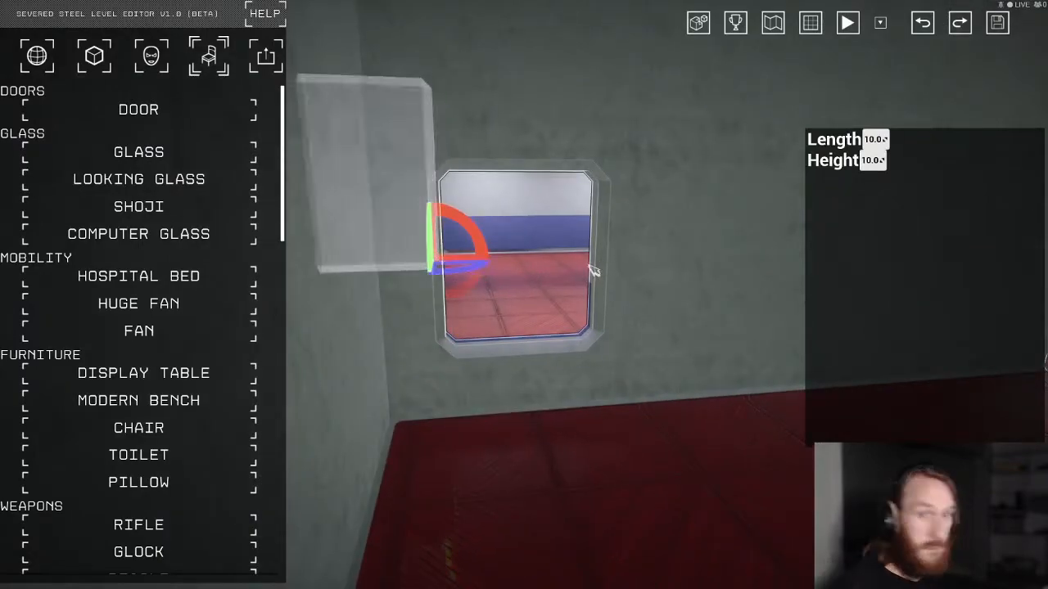
- Move the glass pane sideways and down to the window opening
key(w)
drag(477, 261, 628, 264)
drag(583, 234, 588, 356)
right_drag(588, 356, 453, 308)
key(d)
drag(424, 297, 645, 256)
right_drag(645, 255, 576, 298)
- Compare the glass pane's move and rotate modes and read the editor's help on object controls
key(w)
key(e)
key(w)
key(e)
key(w)
key(e)
key(w)
key(e)
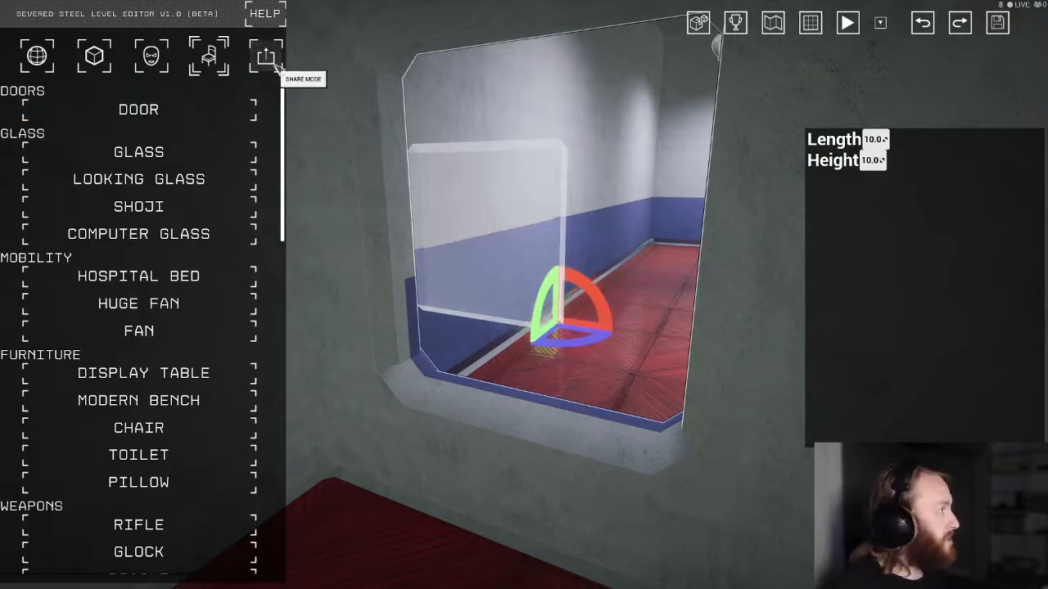
click(266, 16)
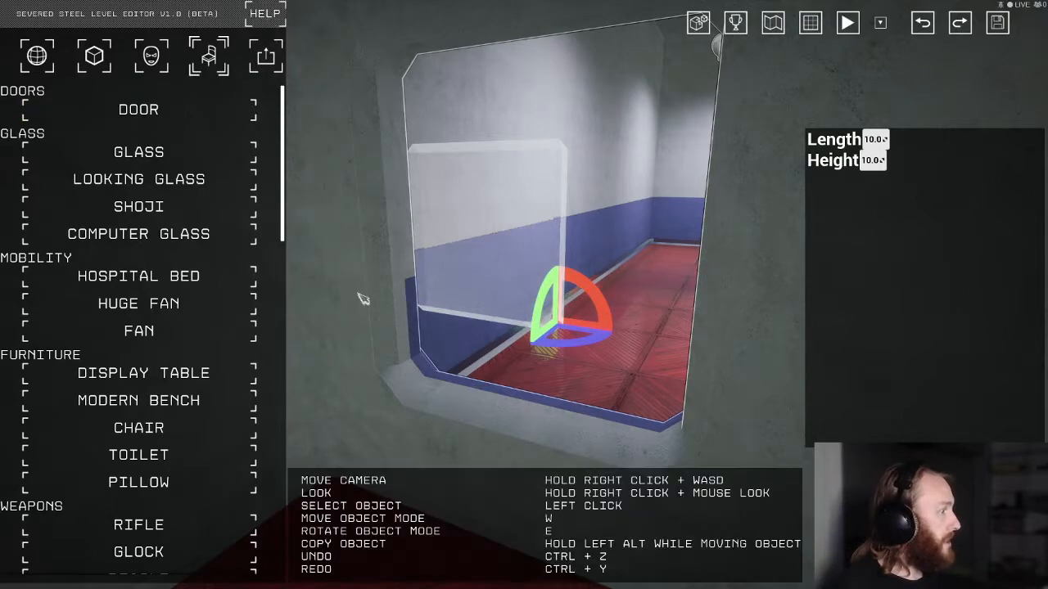
click(278, 17)
- Move the glass pane within the wall opening so its lower corner lines up with the window's lower corner
right_drag(517, 235, 488, 255)
key(w)
drag(633, 312, 811, 341)
right_drag(811, 341, 412, 296)
drag(419, 284, 418, 355)
right_drag(418, 355, 411, 271)
drag(428, 289, 488, 271)
right_drag(492, 277, 412, 279)
drag(423, 326, 402, 327)
right_drag(402, 328, 375, 309)
drag(410, 283, 417, 302)
right_drag(417, 304, 442, 339)
- Set the glass pane's length to about 25.1 and its height to about 20 to fill the window opening
key(s)
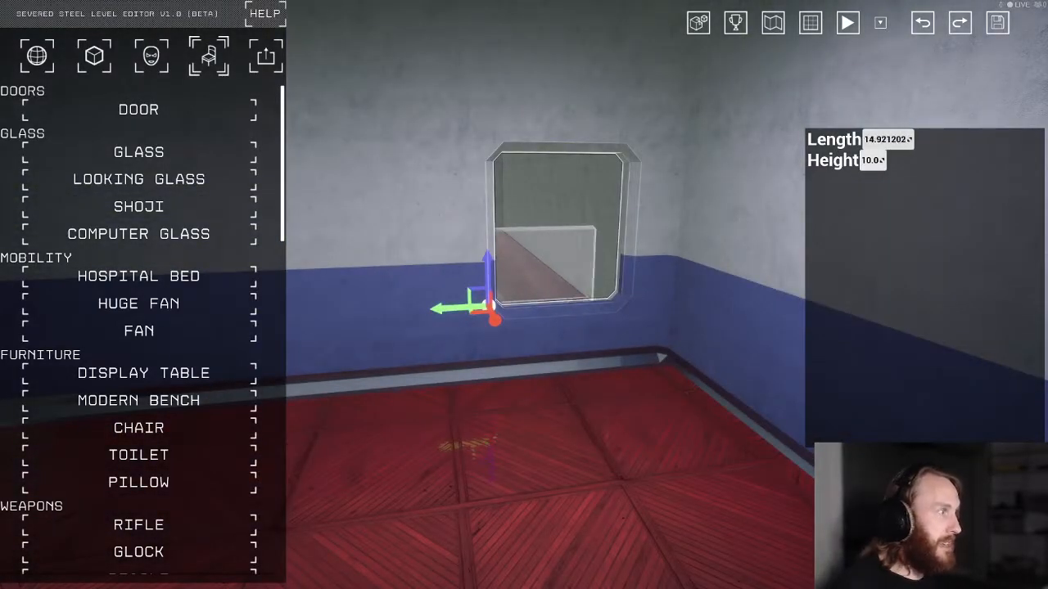
drag(880, 160, 898, 161)
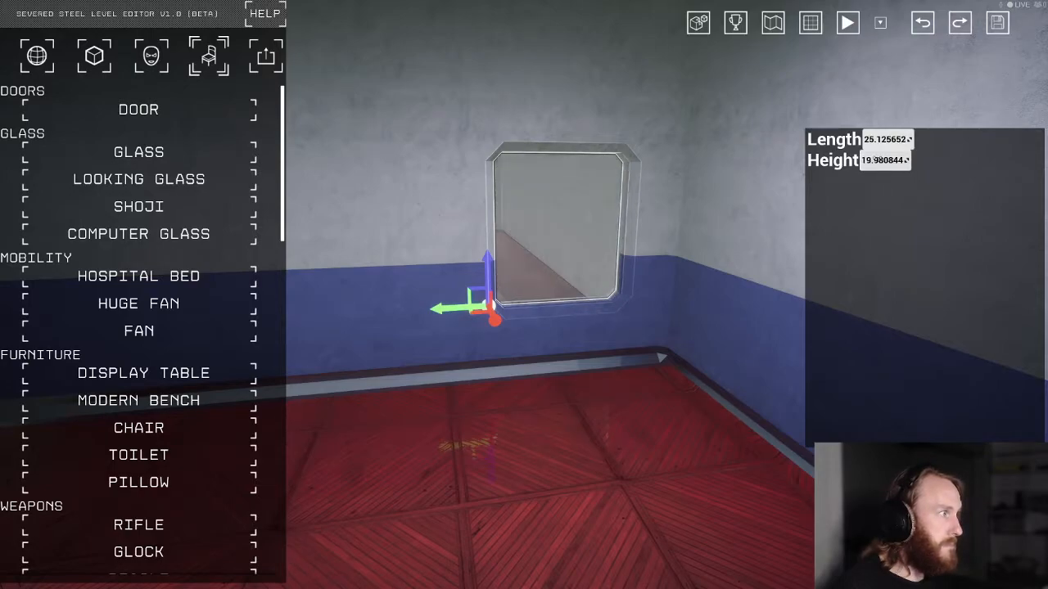
right_drag(724, 130, 689, 118)
- Sample the floor's wood material and paint a rectangular wooden frame around the glass window with the Paint tool in Box mode
click(100, 59)
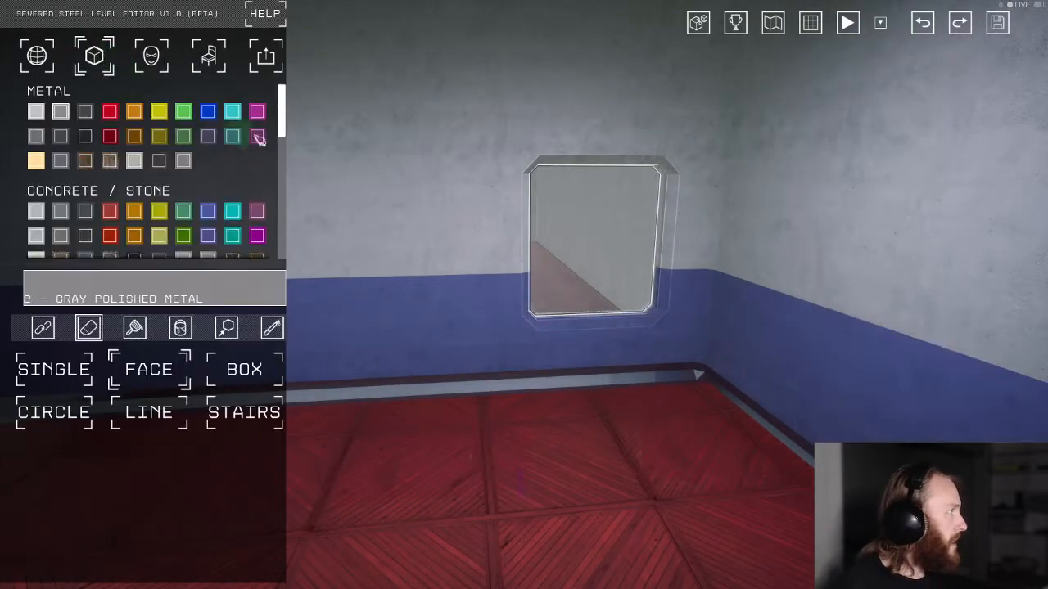
middle_click(560, 390)
key(3)
drag(536, 167, 667, 328)
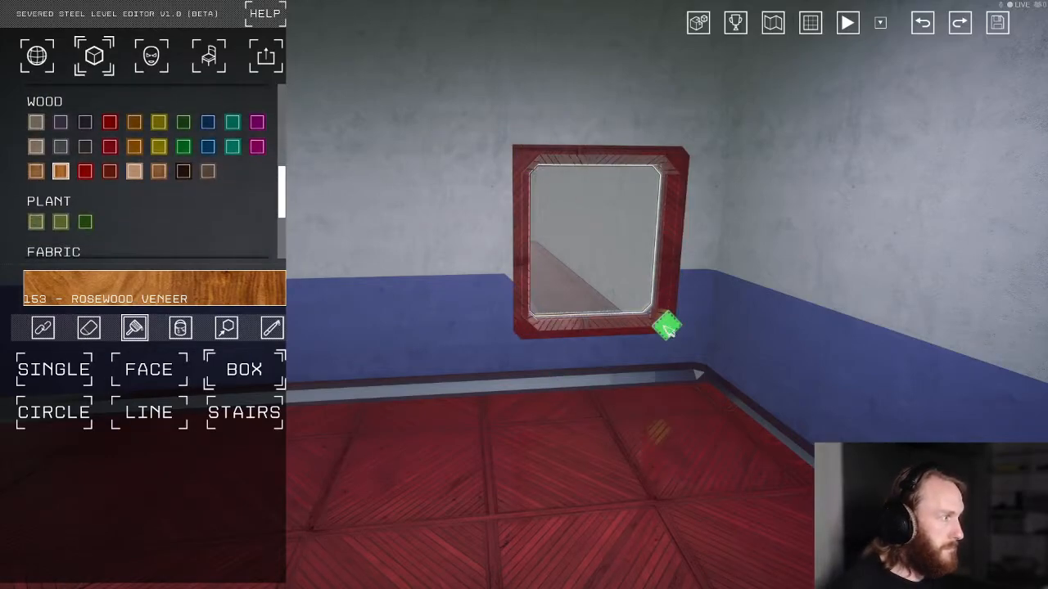
- Sample the baseboard's Gray Polished Metal and repaint the window frame with it on both sides of the wall
right_drag(669, 329, 647, 295)
middle_click(517, 450)
drag(501, 237, 658, 398)
key(w)
right_drag(661, 393, 426, 252)
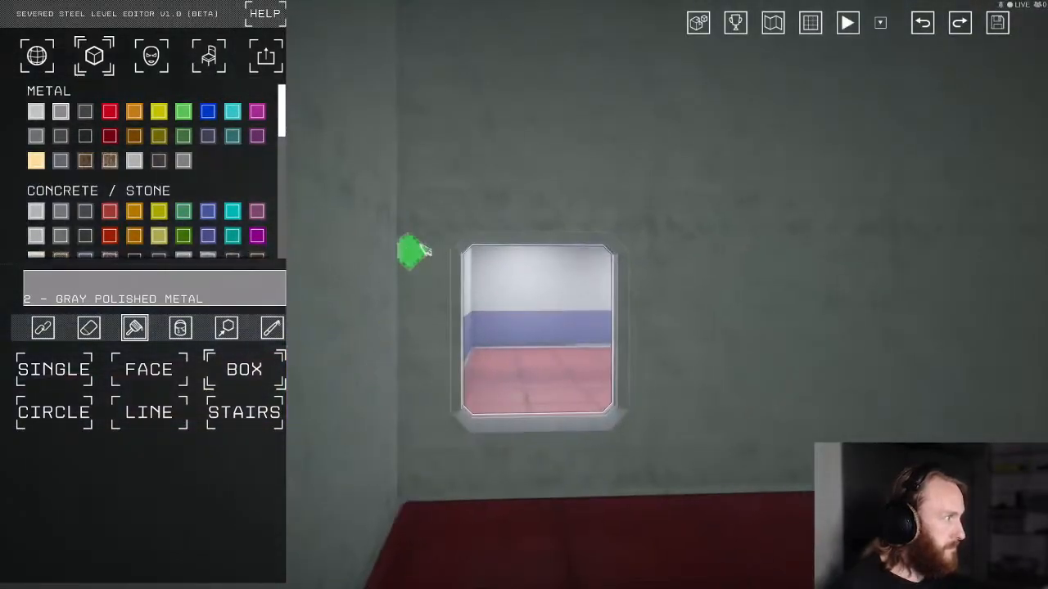
drag(469, 257, 628, 430)
key(w)
right_drag(628, 430, 884, 336)
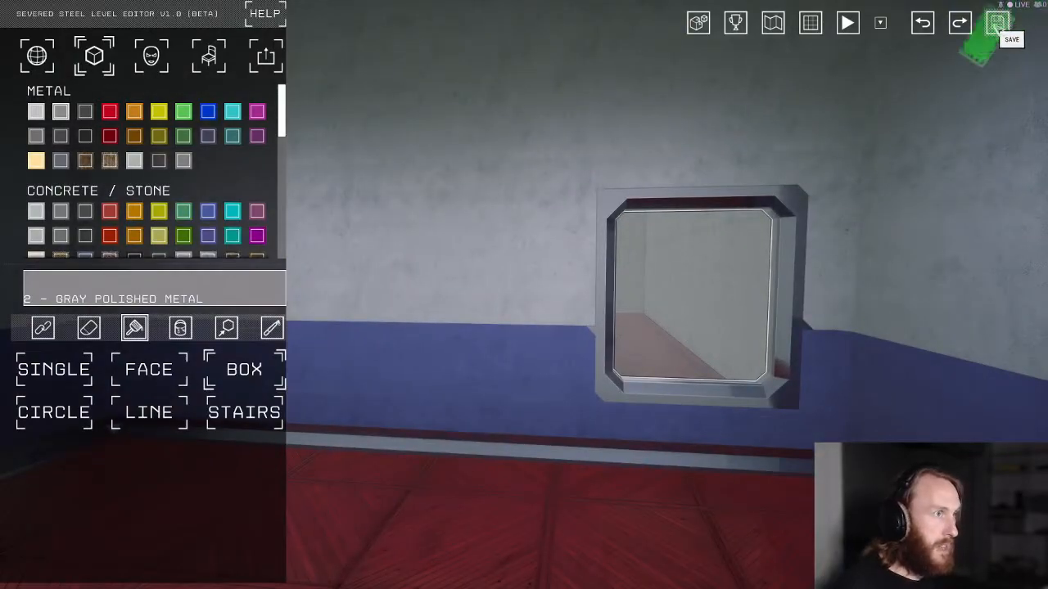
- Playtest the level to try shooting out the glass window, and return to edit mode
click(858, 26)
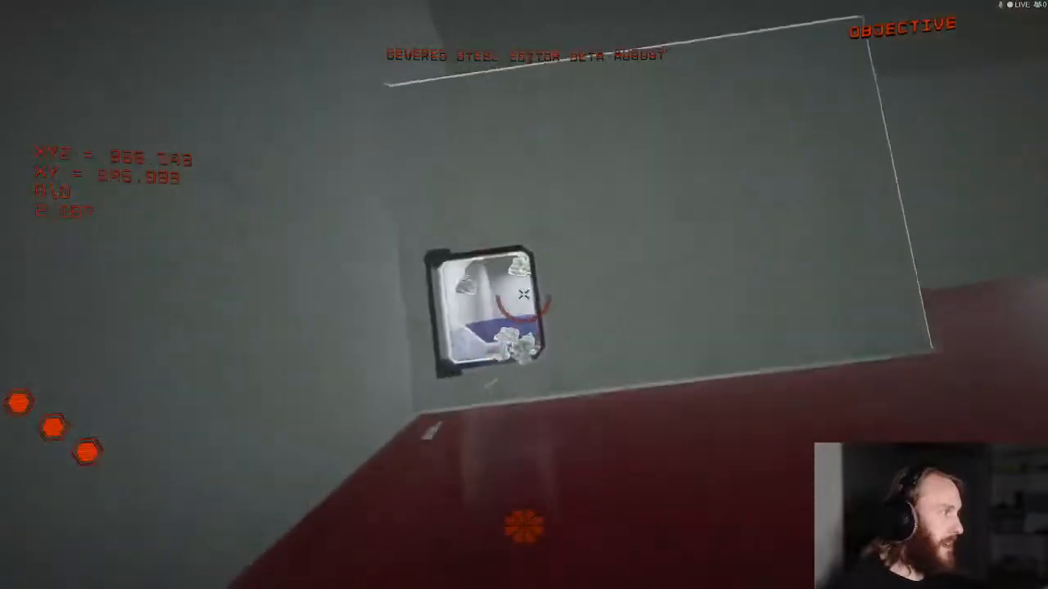
key(Escape)
click(185, 342)
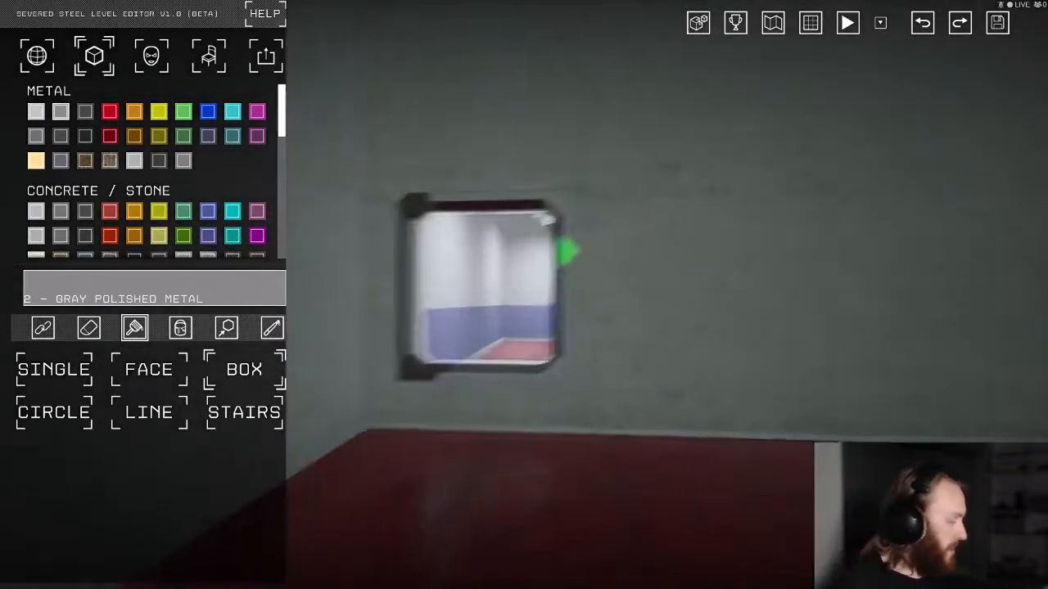
- Show the voxel grid and add a Door object to the room
mouse_move(565, 250)
right_down()
mouse_move(605, 245)
mouse_move(582, 233)
mouse_move(818, 168)
right_up()
key(2)
click(810, 23)
right_drag(652, 173, 646, 179)
key(s)
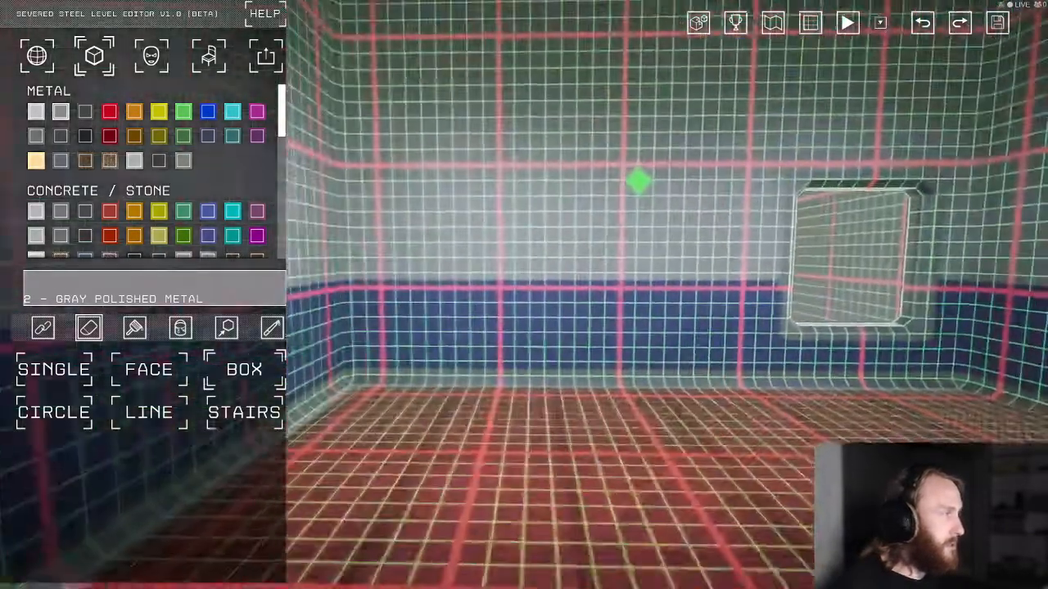
click(210, 59)
key(w)
right_drag(337, 124, 545, 203)
key(s)
click(525, 199)
- Move the door down to the floor and against the window wall, aligning its edge with a major grid line
drag(550, 314, 595, 302)
drag(518, 269, 518, 455)
drag(485, 499, 451, 357)
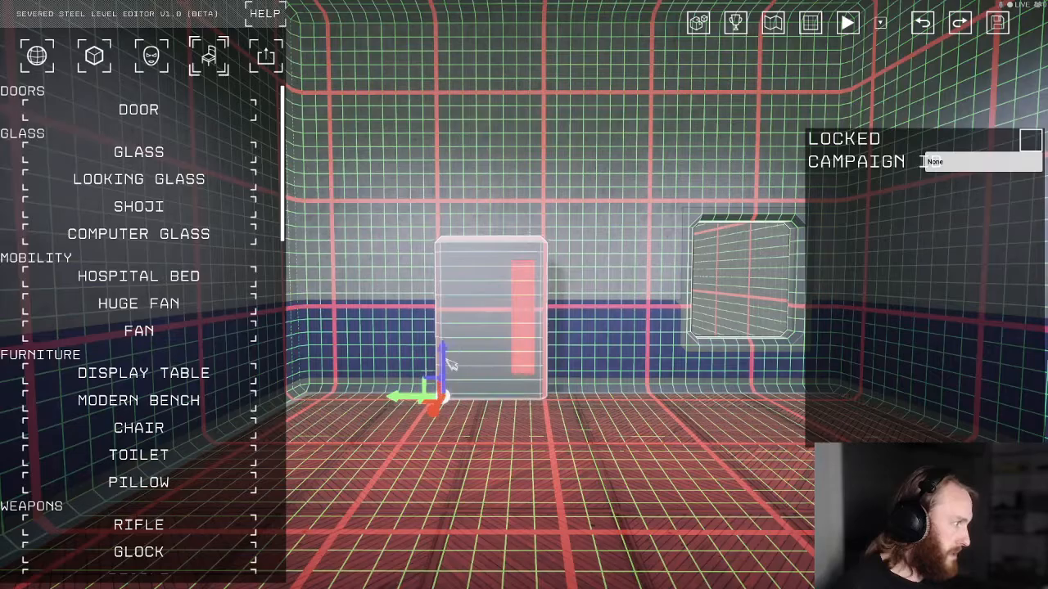
drag(447, 409, 439, 410)
- Erase a door-sized opening through the wall behind the door
click(104, 60)
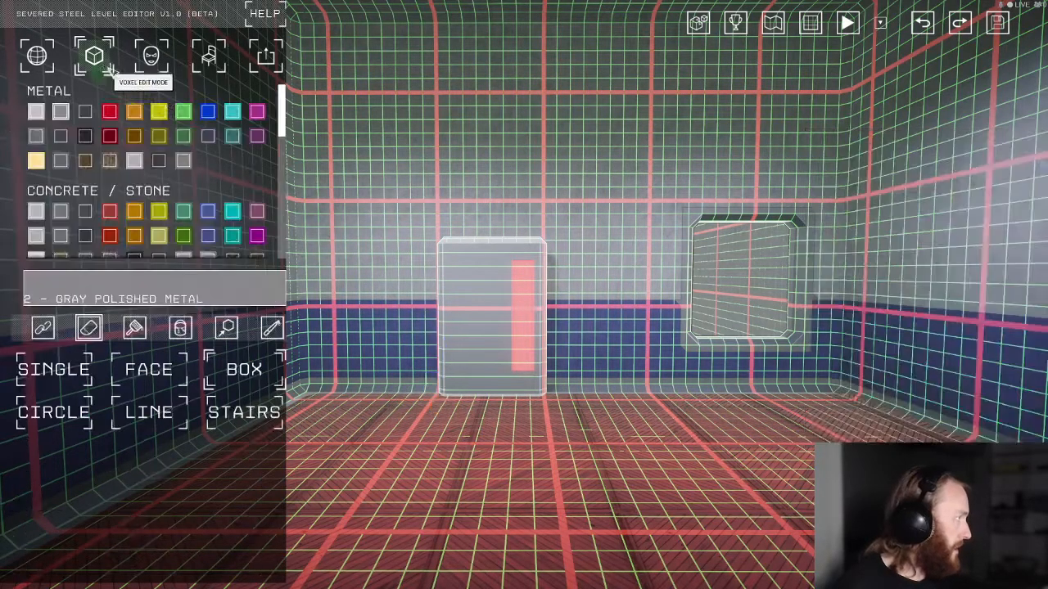
key(w)
key(a)
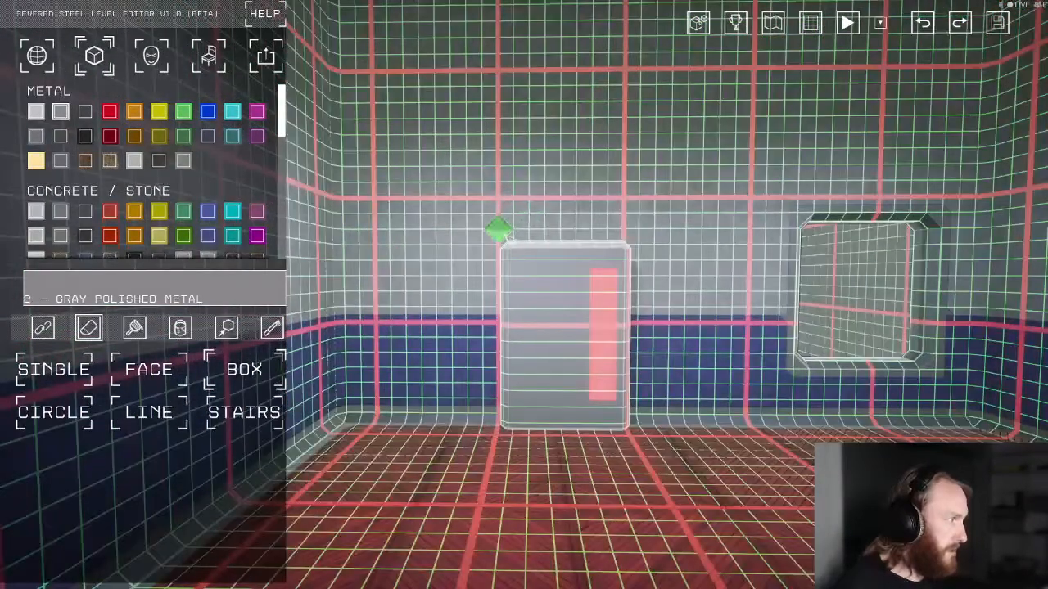
drag(502, 235, 629, 412)
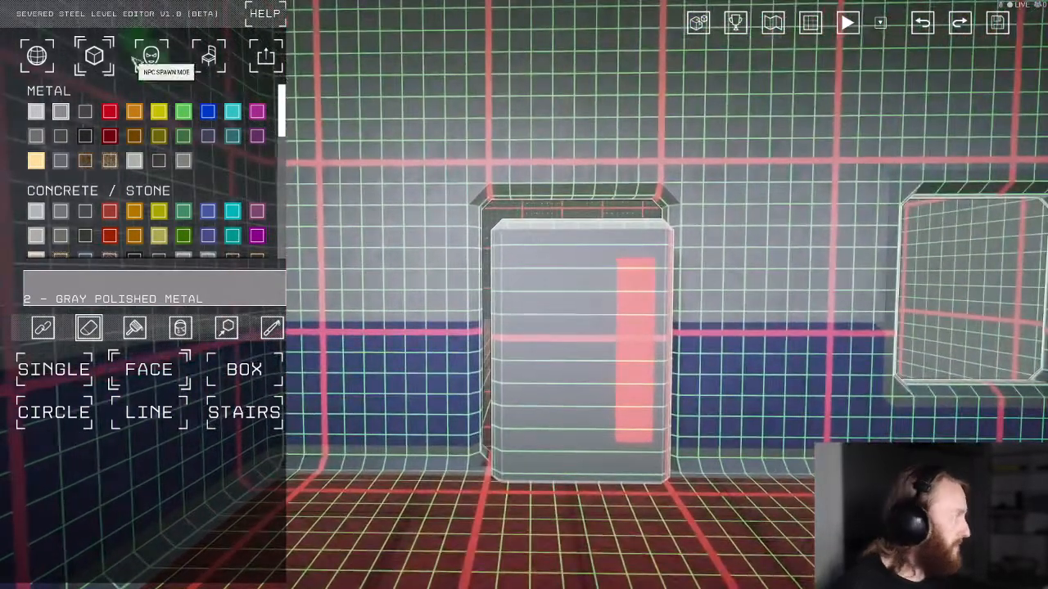
- Select the door and move it back into the wall opening
click(37, 55)
right_drag(434, 402, 315, 384)
drag(313, 396, 306, 374)
right_drag(307, 374, 418, 369)
drag(419, 362, 394, 359)
- Fill the gap beside the door by adding wall blocks in Face mode, and select the door to check its fit
click(94, 55)
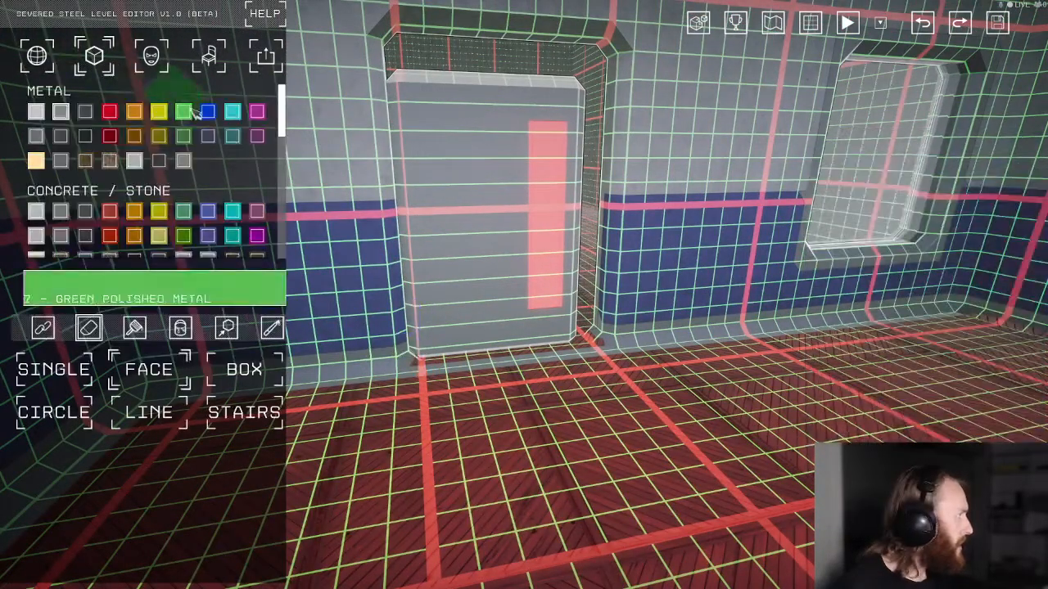
mouse_move(687, 288)
right_down()
mouse_move(713, 215)
mouse_move(667, 321)
mouse_move(570, 300)
mouse_move(559, 307)
mouse_move(554, 284)
mouse_move(552, 348)
mouse_move(550, 340)
right_up()
key(w)
key(1)
click(566, 286)
key(s)
click(46, 55)
mouse_move(643, 304)
right_down()
mouse_move(648, 284)
mouse_move(635, 304)
right_up()
click(647, 283)
right_drag(491, 470, 594, 398)
key(s)
key(w)
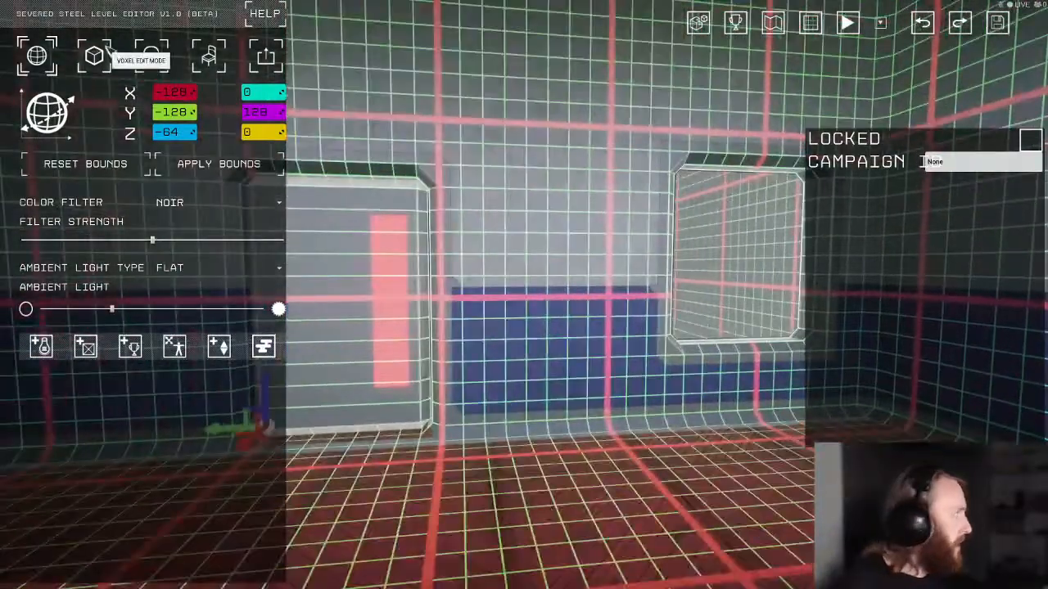
- Paint a Gray Polished Metal frame around the doorway and hide the grid
click(101, 54)
right_drag(620, 304, 548, 295)
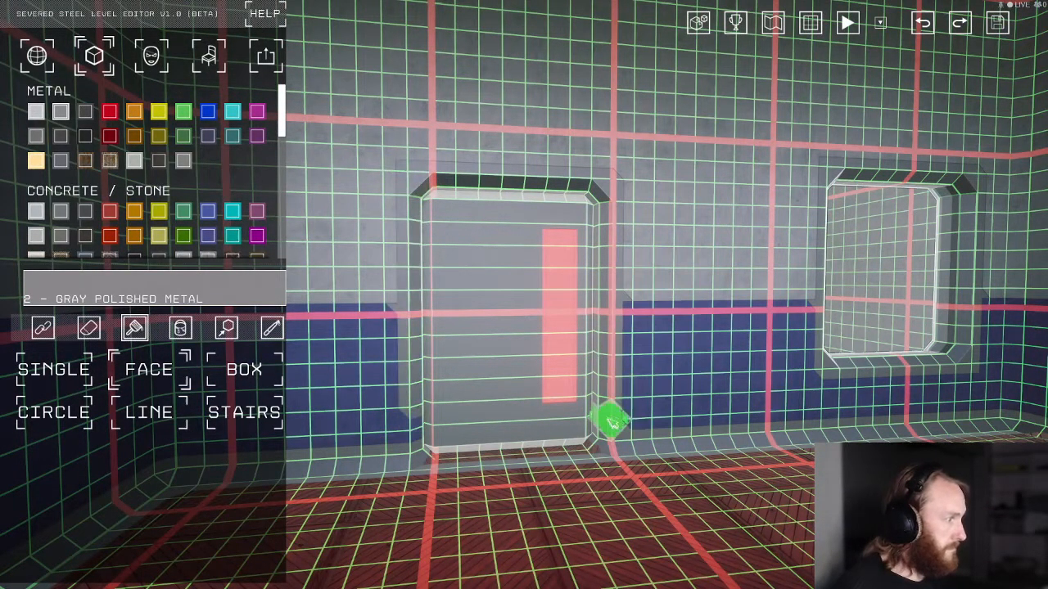
key(w)
right_drag(606, 442, 483, 439)
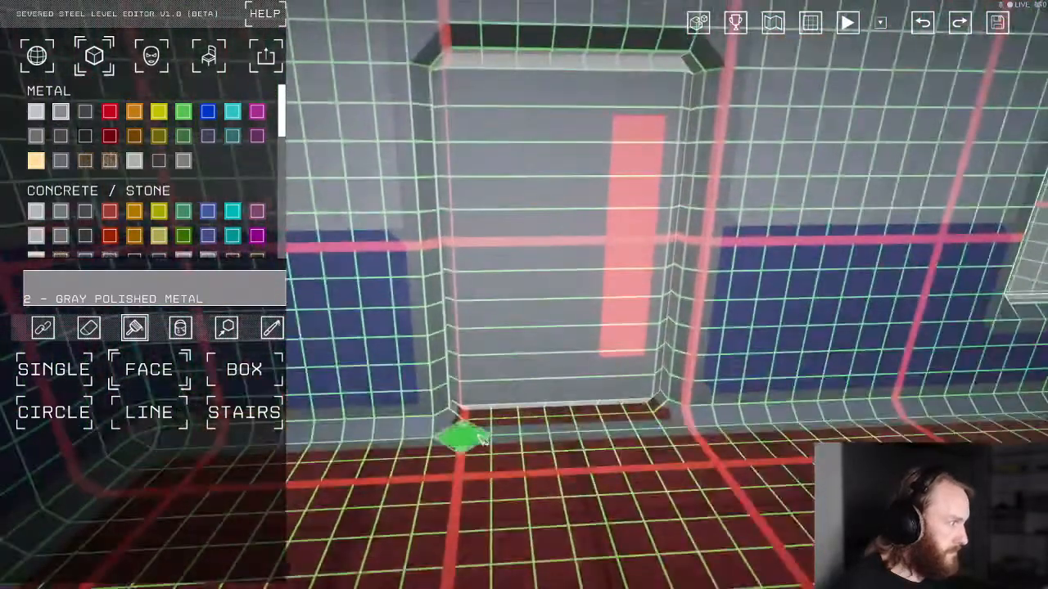
key(s)
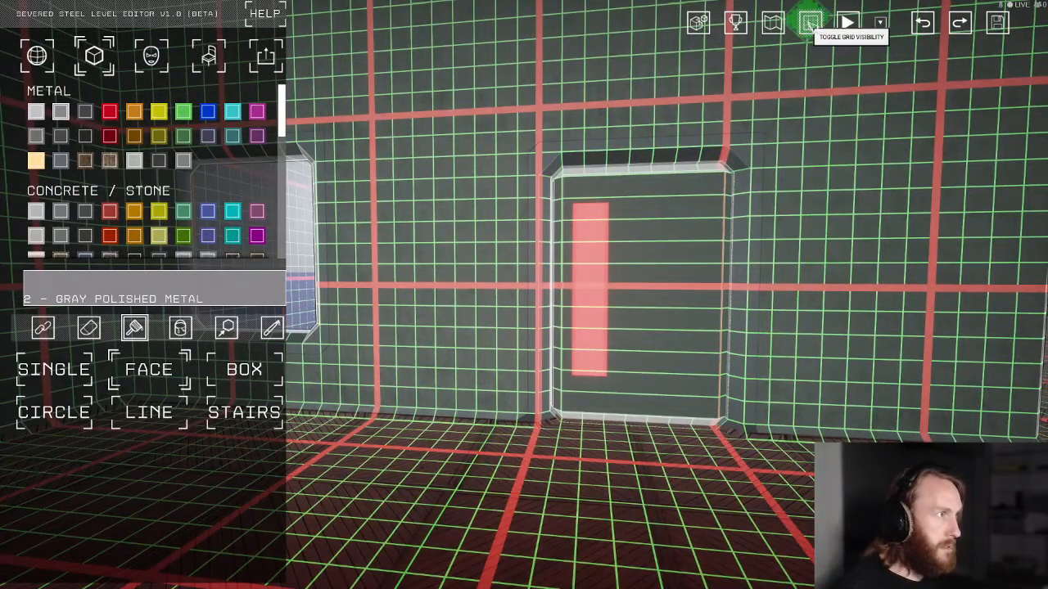
click(811, 24)
key(s)
right_drag(524, 294, 393, 204)
key(s)
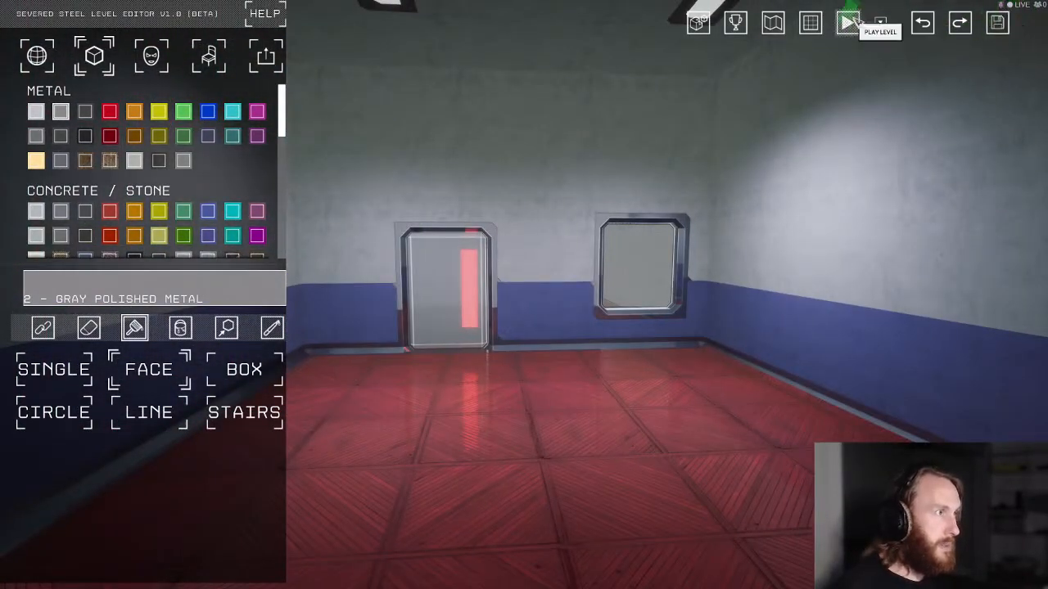
- Playtest the level by passing through the door and window, and return to edit mode
click(849, 23)
key(w)
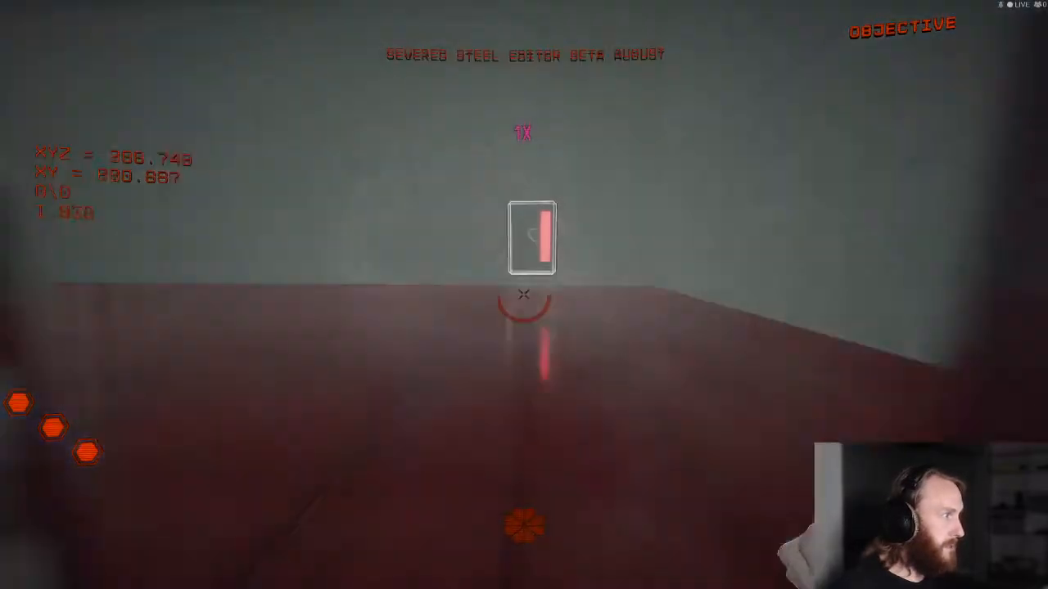
key(space)
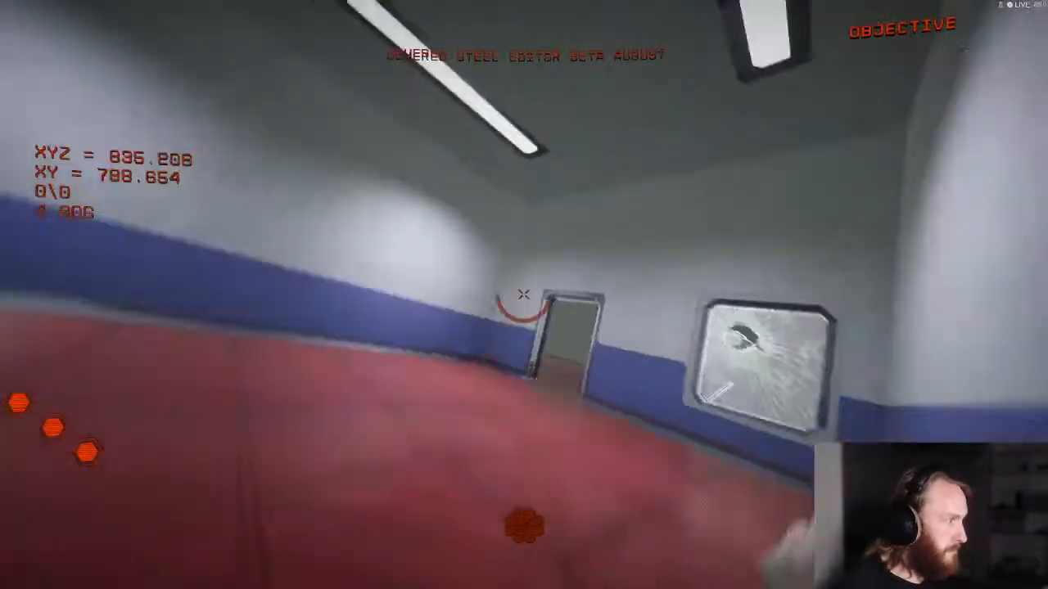
key(Escape)
click(182, 300)
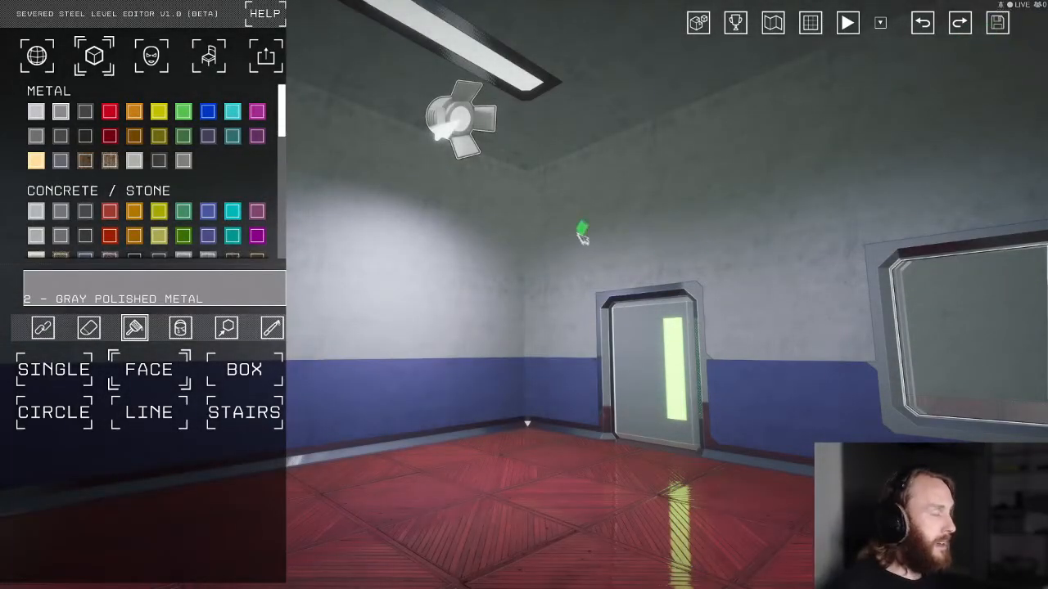
- Select the whole finished room with a box selection from its floor corner up to the opposite roof corner
right_drag(582, 236, 676, 295)
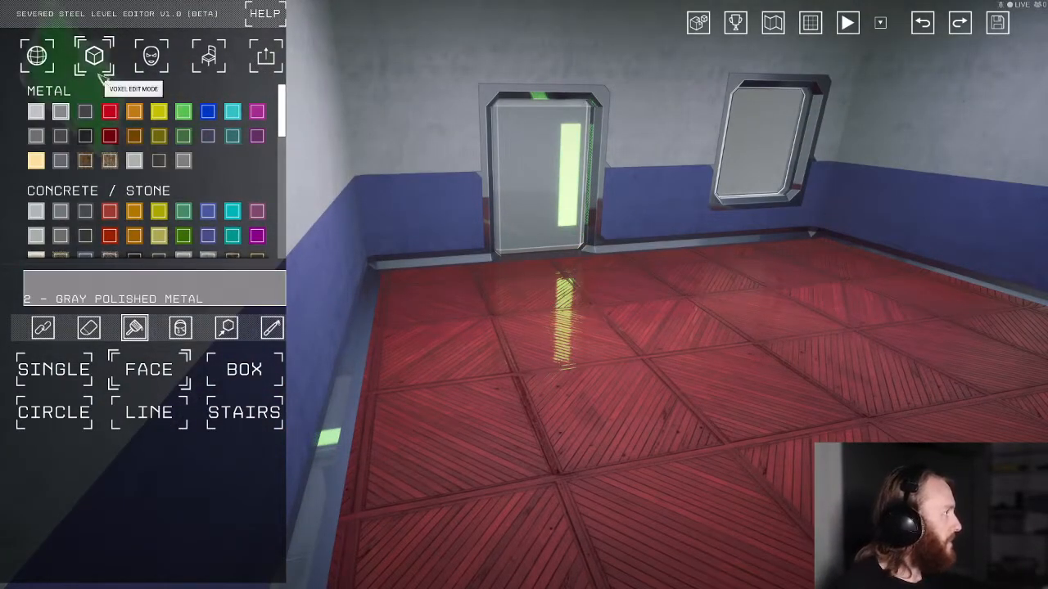
click(226, 327)
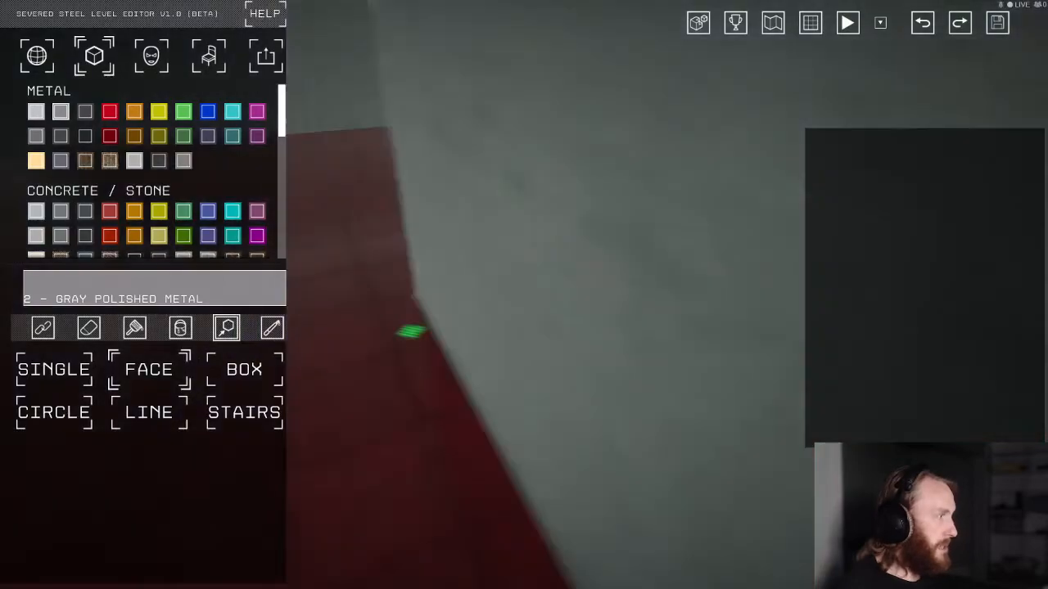
mouse_move(459, 311)
right_down()
mouse_move(564, 287)
mouse_move(448, 308)
right_up()
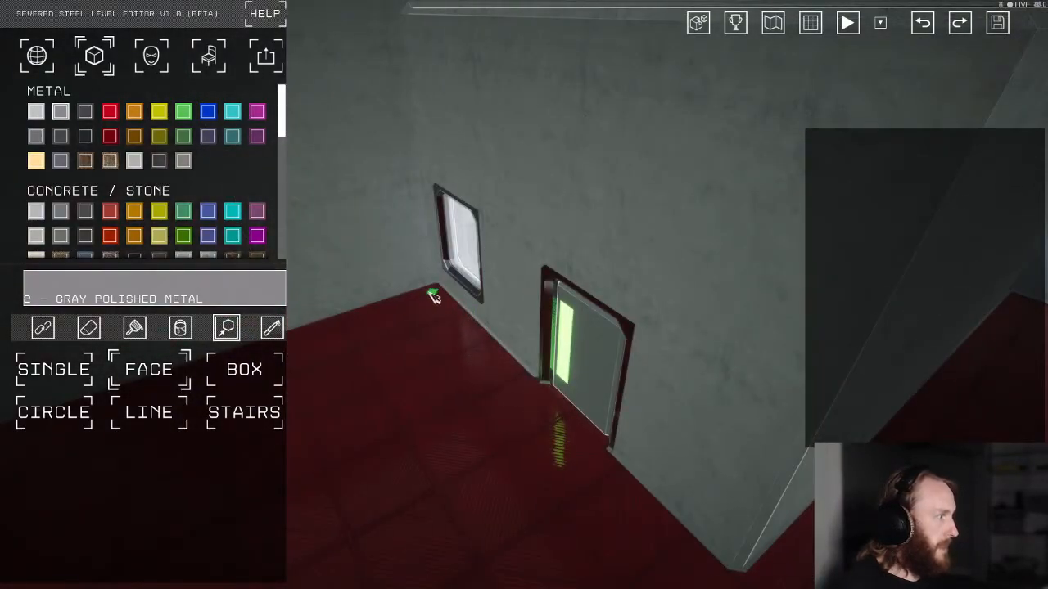
drag(427, 296, 816, 59)
right_drag(817, 59, 798, 82)
right_drag(671, 236, 569, 223)
mouse_move(562, 172)
right_down()
mouse_move(500, 156)
mouse_move(584, 171)
mouse_move(573, 176)
right_up()
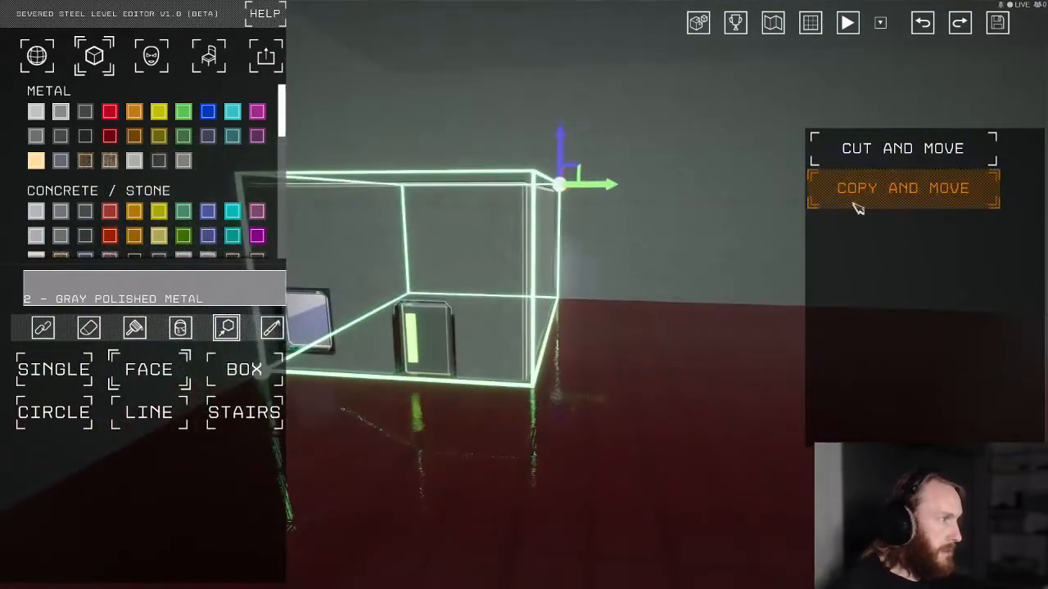
- Copy the selected room with Copy and Move and place the copy beside the original
click(916, 201)
right_drag(680, 290, 677, 292)
drag(460, 312, 694, 327)
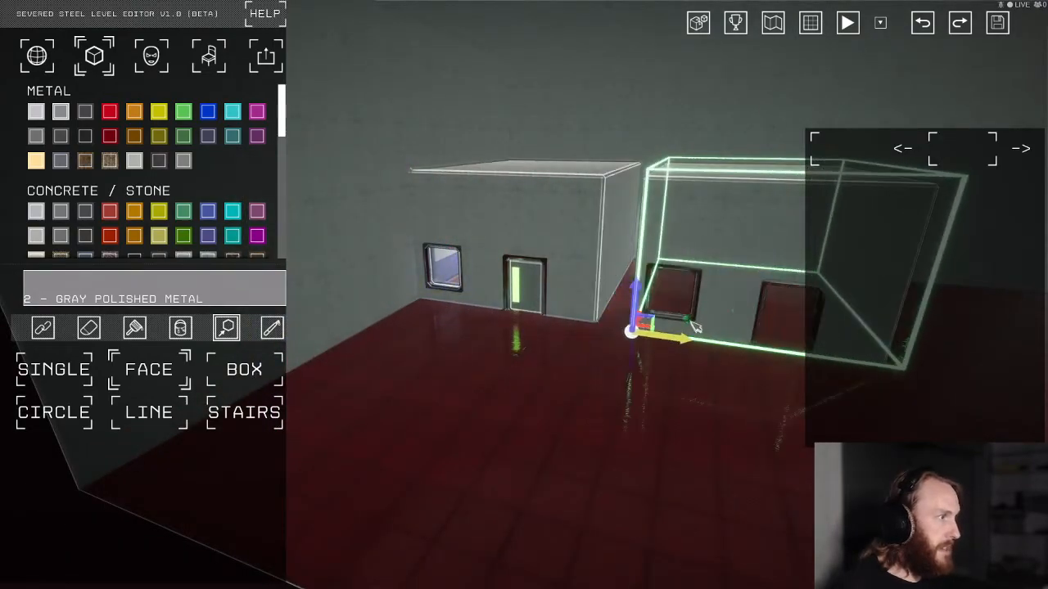
- Rotate the copied room and reposition it on the floor at an angle to the original room
click(1028, 153)
right_drag(966, 188, 956, 192)
drag(522, 314, 632, 413)
right_drag(631, 414, 643, 411)
drag(656, 408, 583, 445)
right_drag(583, 445, 562, 423)
drag(561, 424, 578, 418)
right_drag(577, 418, 755, 434)
right_drag(695, 416, 966, 123)
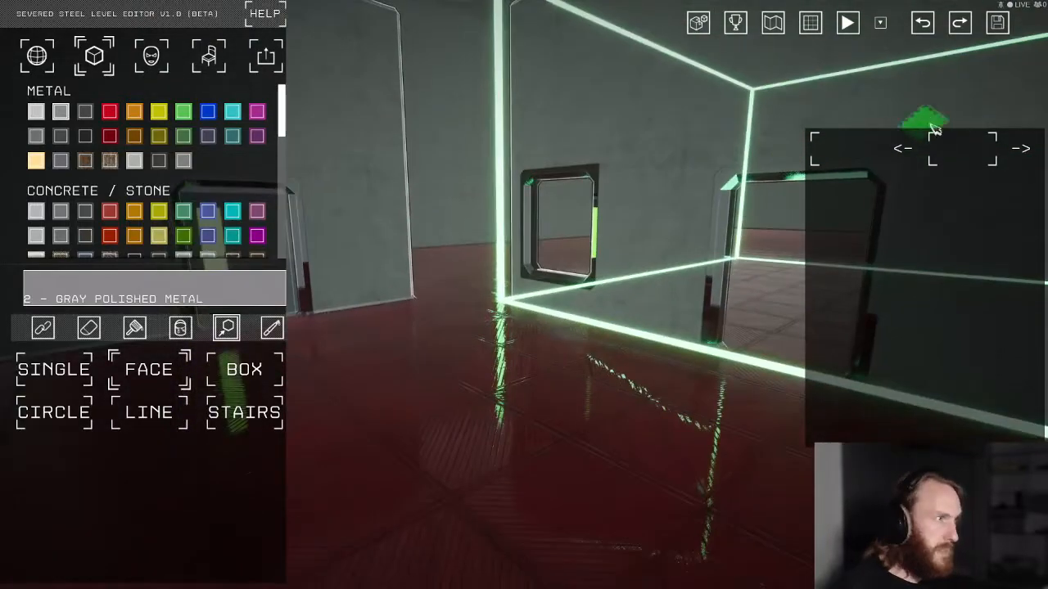
- Deselect the copied room and rebuild its missing side wall in Gray Drywall
right_drag(494, 126, 456, 204)
click(618, 204)
key(1)
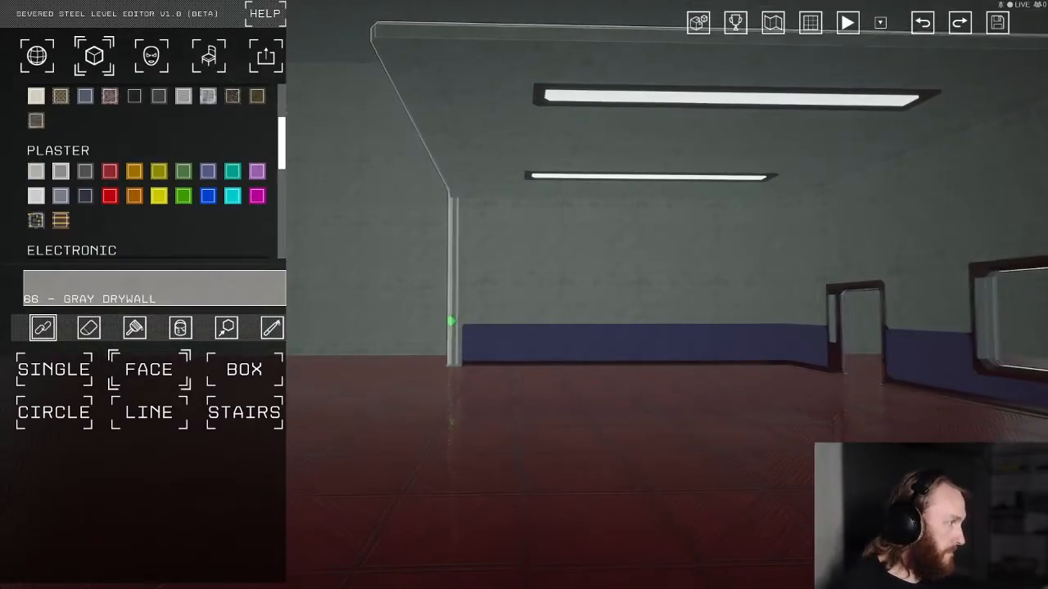
scroll(453, 321, down, 5)
drag(408, 304, 496, 340)
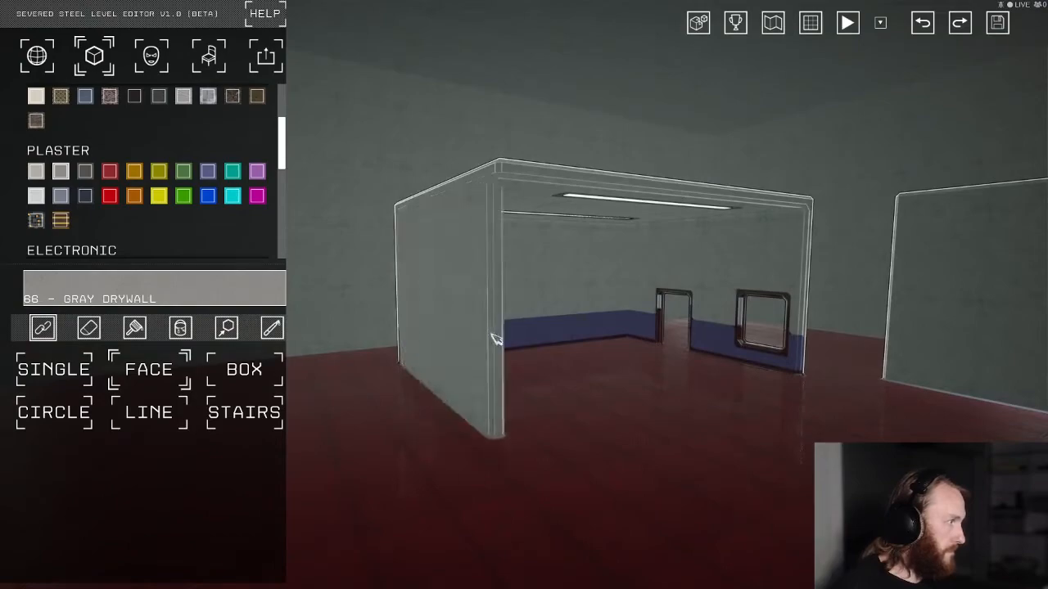
- Place a Sniper enemy on the roof of the copied room
right_drag(695, 333, 728, 324)
key(w)
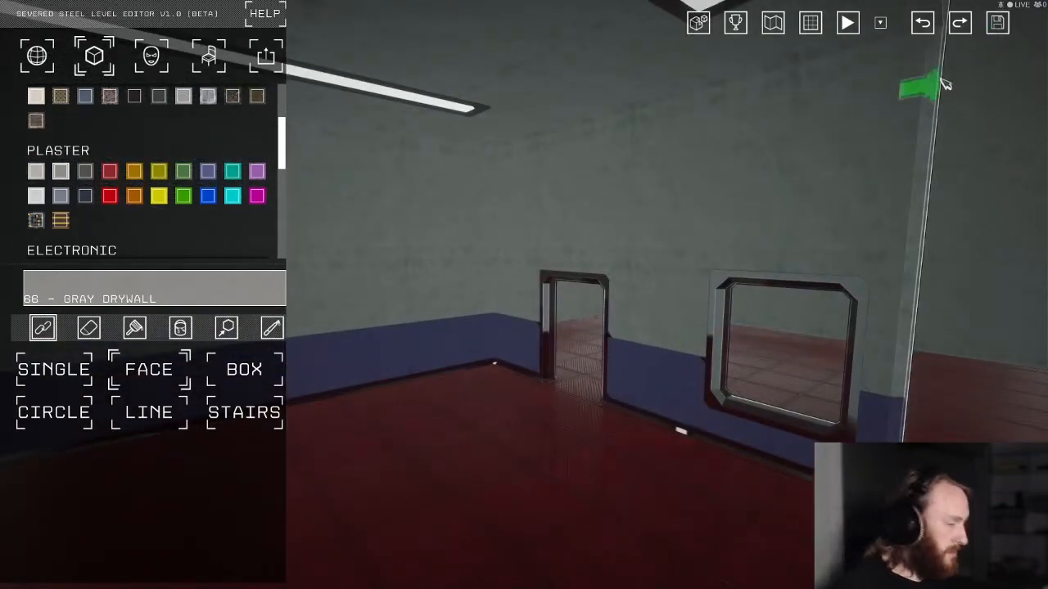
right_drag(797, 91, 525, 139)
key(d)
key(s)
click(154, 66)
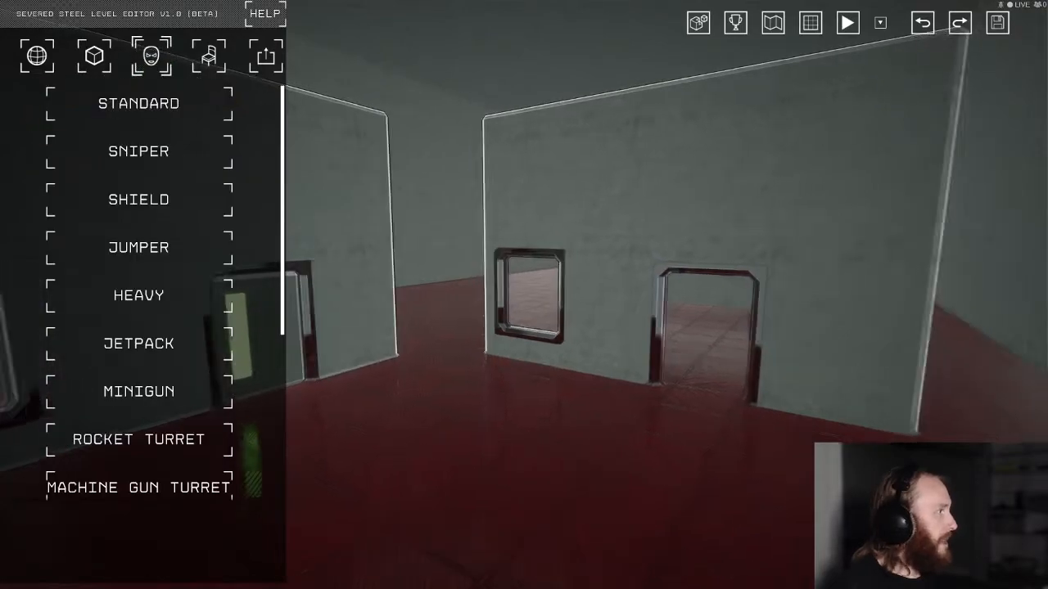
key(w)
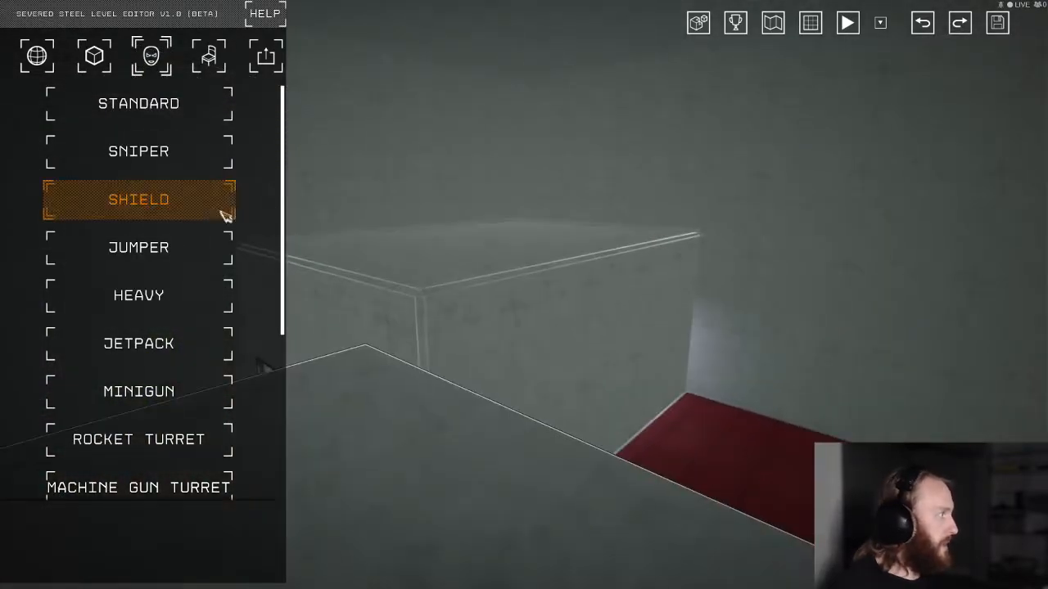
click(165, 169)
key(w)
right_drag(344, 153, 573, 172)
key(s)
- Place a Sniper and a Standard enemy on the roof of the original room
click(194, 158)
click(199, 114)
right_drag(360, 156, 327, 155)
right_drag(687, 17, 765, 4)
key(w)
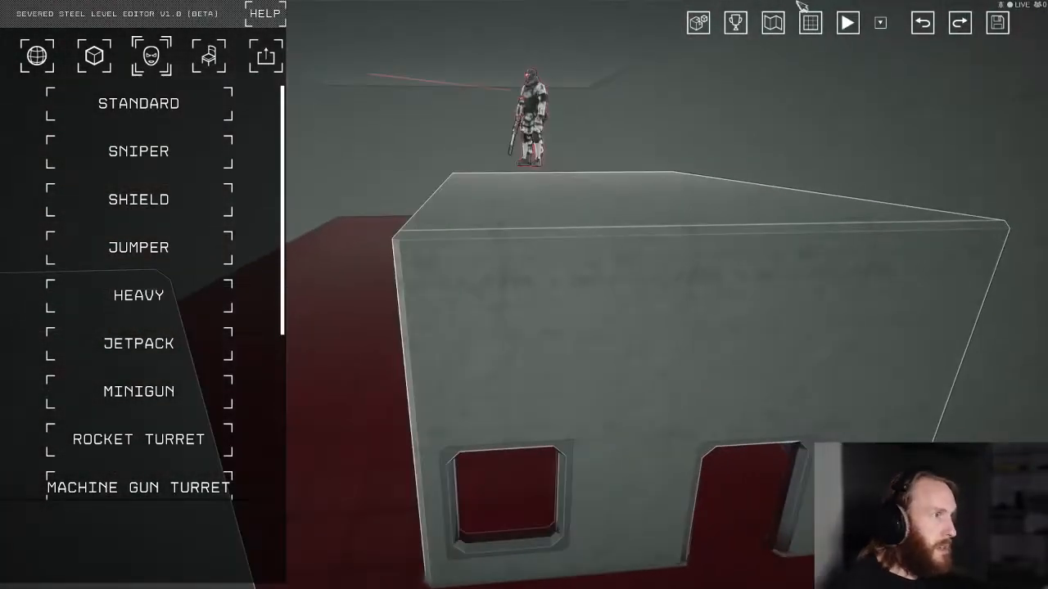
right_drag(931, 59, 727, 70)
key(w)
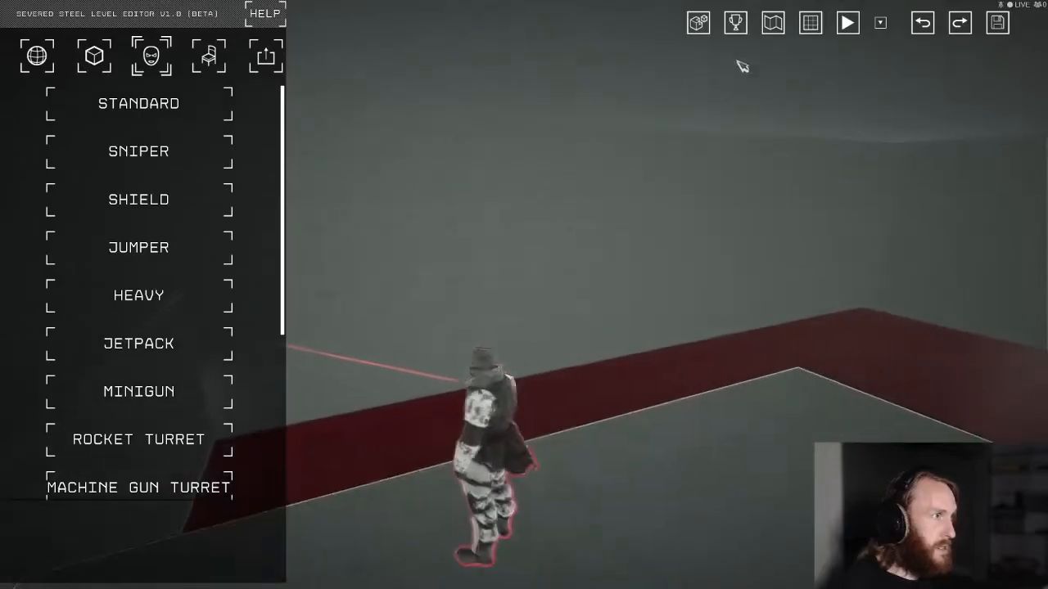
- Playtest the level against the placed enemies, and return to edit mode to look over the rooftops
click(850, 23)
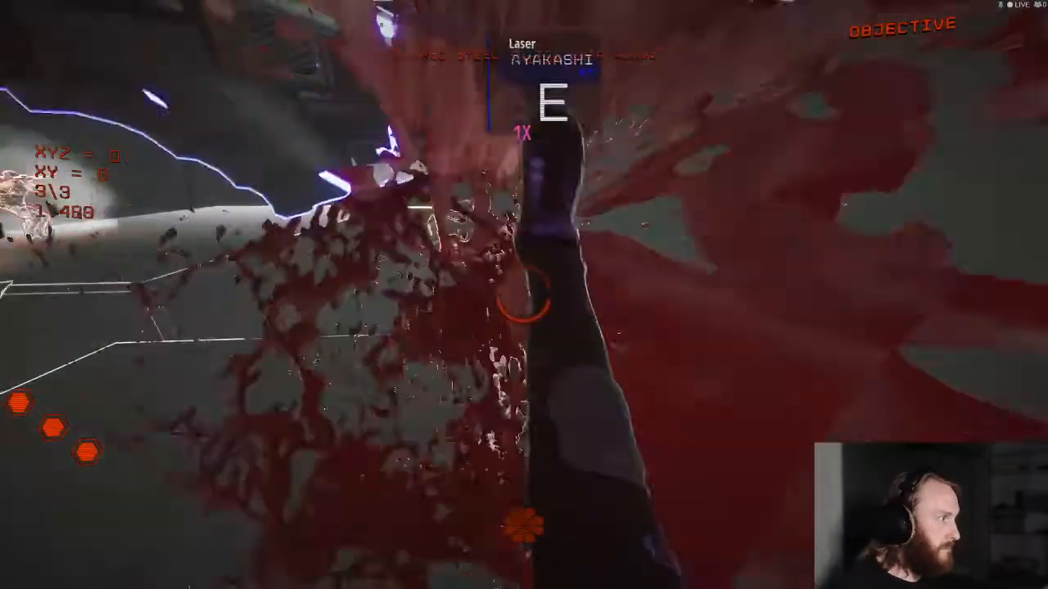
key(Escape)
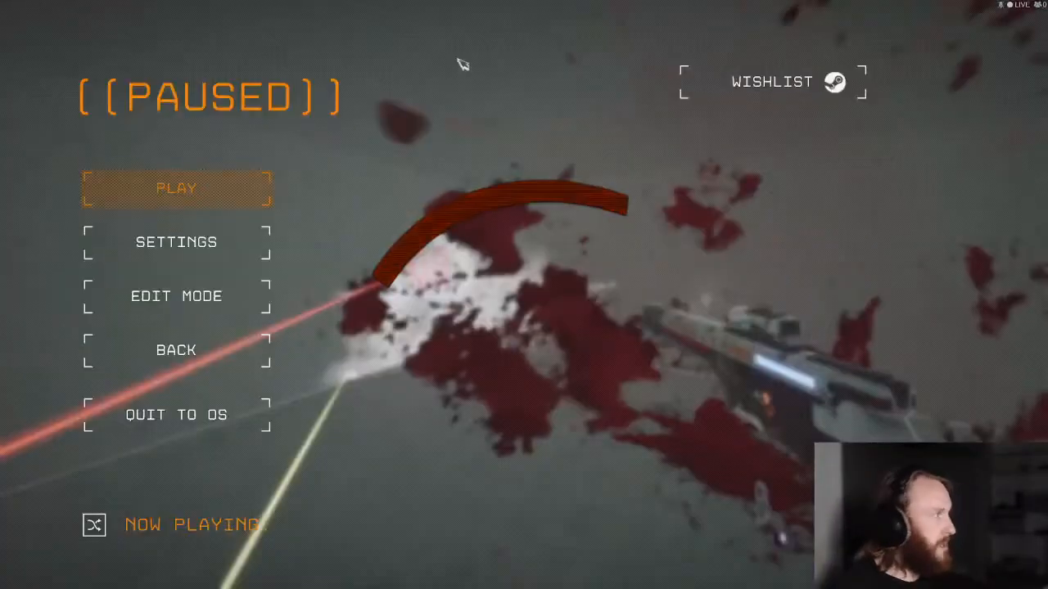
click(228, 304)
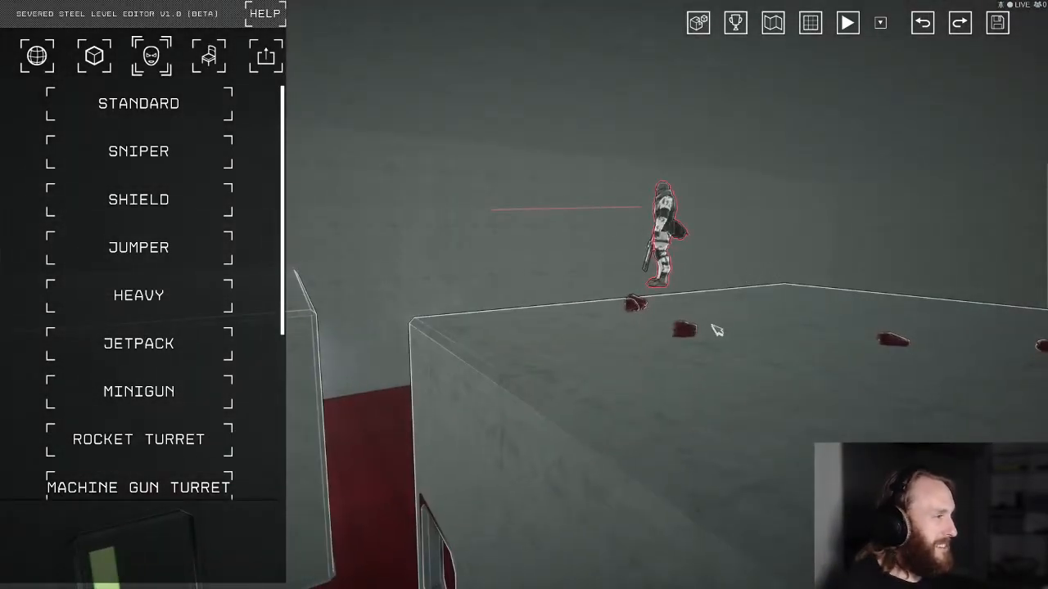
right_drag(712, 325, 712, 225)
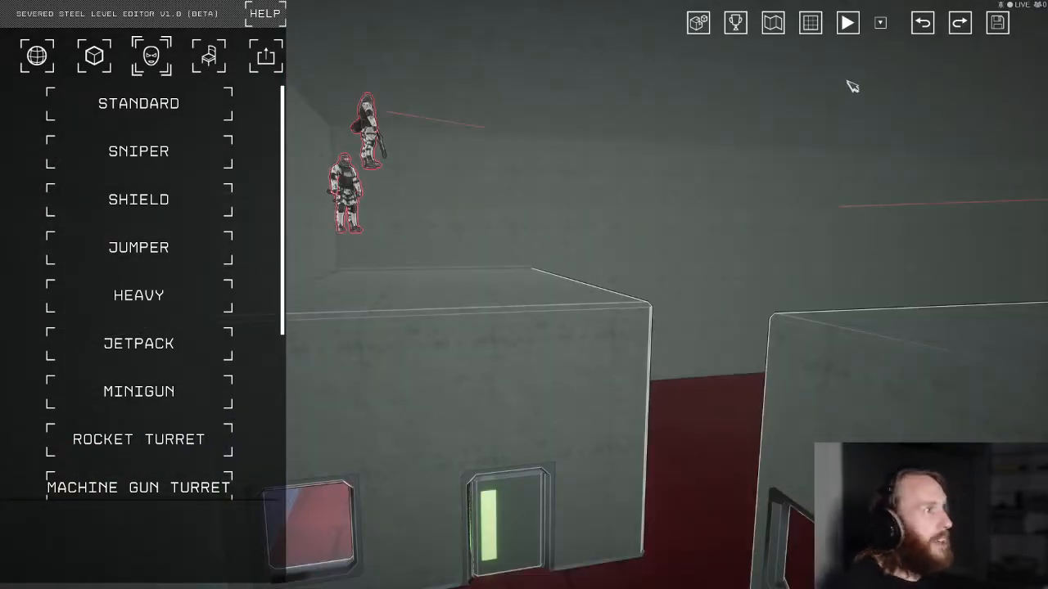
- Disable enemy AI for playtesting, playtest the level from the camera position around the rooftops, and return to the editor
click(882, 23)
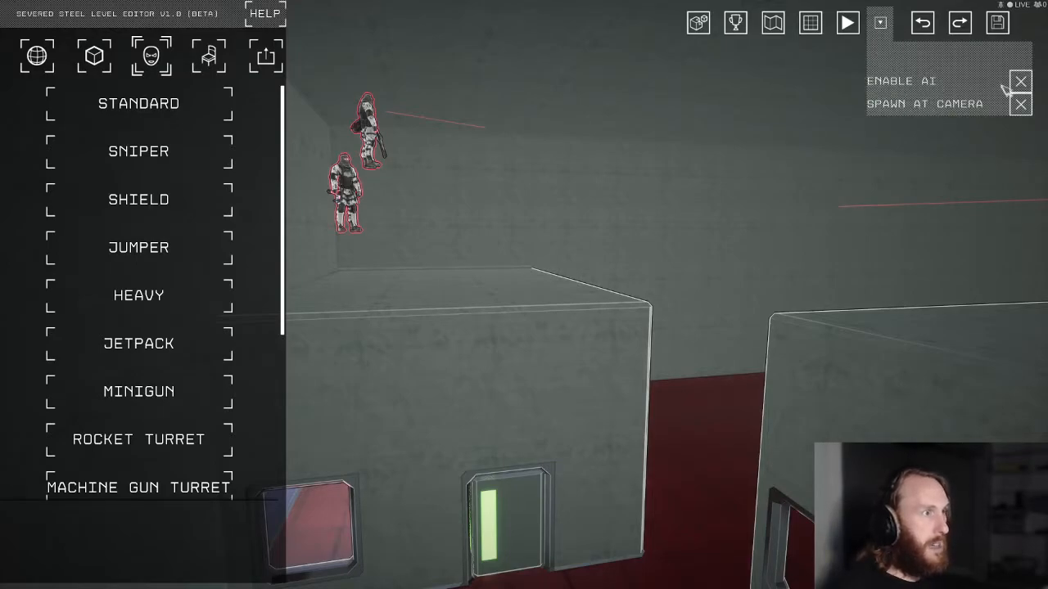
click(847, 23)
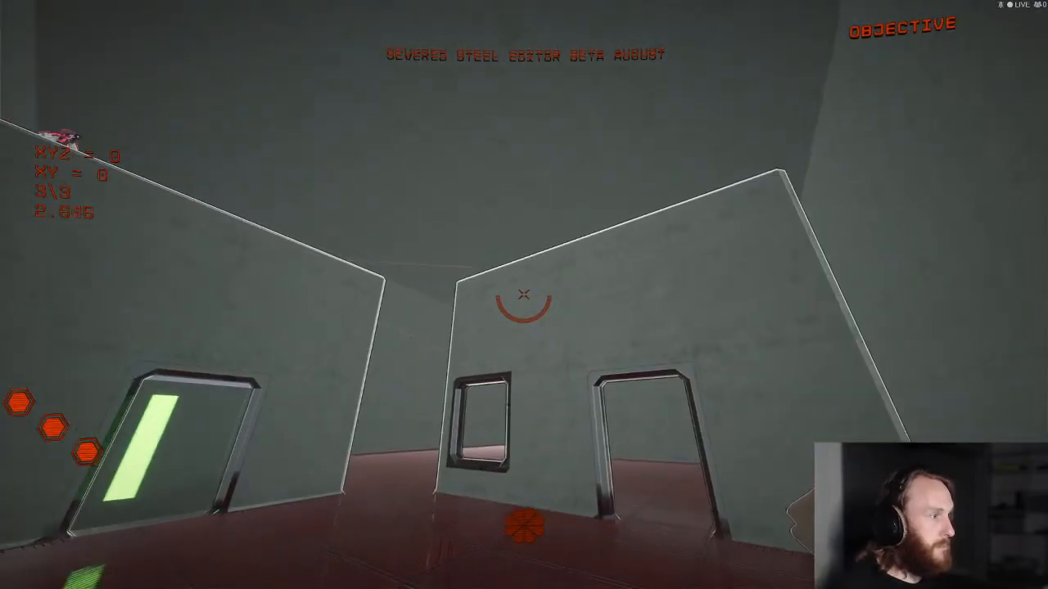
key(w)
key(space)
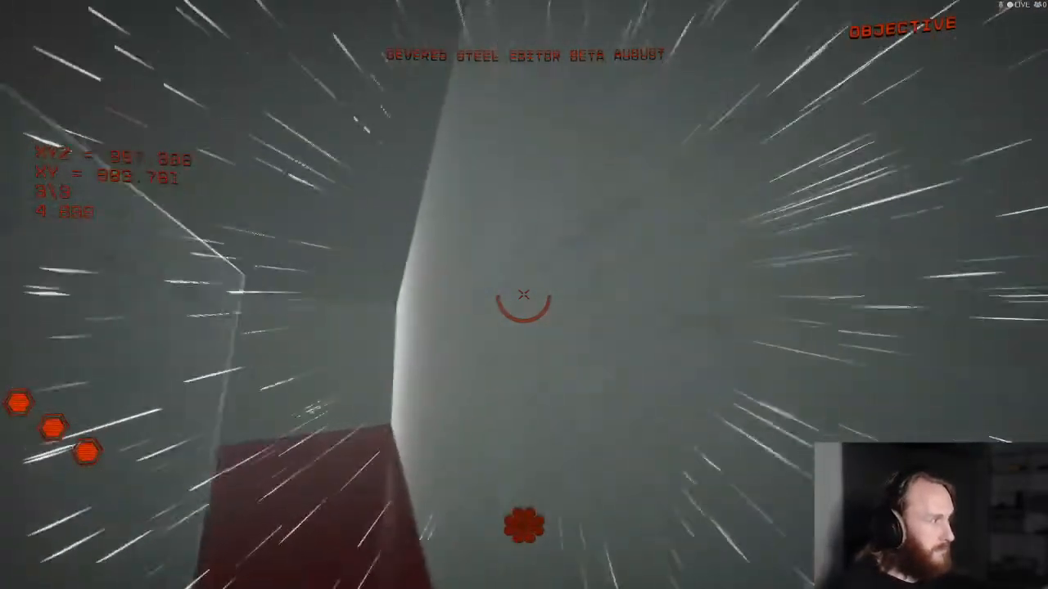
key(space)
key(space)
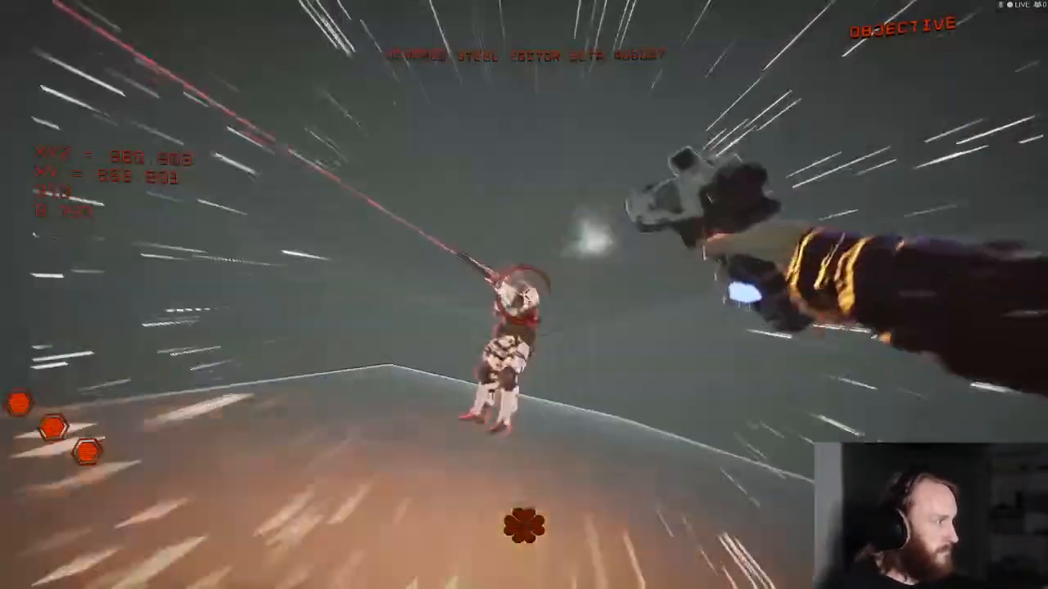
key(Escape)
click(246, 282)
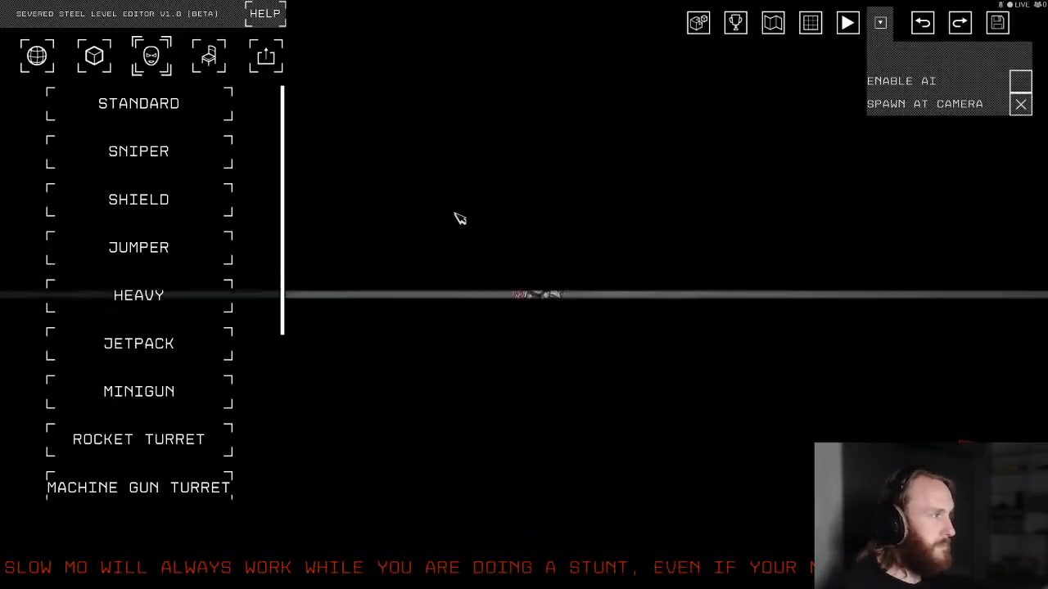
- Open the level settings and move the player spawn point inside the lit room with the blue wall band
key(w)
right_drag(459, 218, 646, 203)
key(w)
right_drag(777, 198, 721, 205)
key(s)
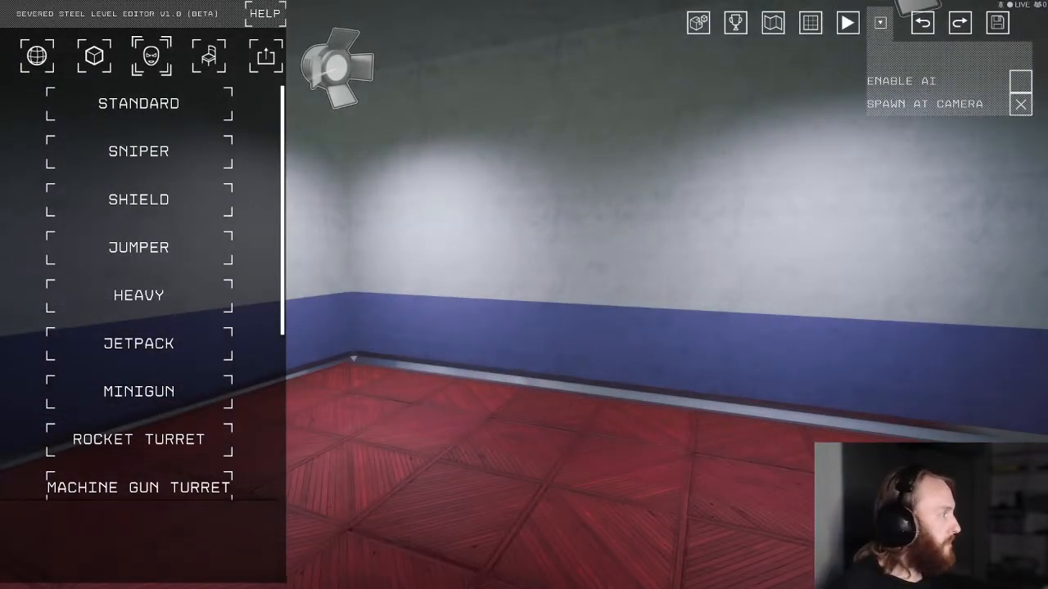
click(36, 54)
right_drag(190, 347, 115, 348)
click(178, 350)
- Reposition the player spawn point within the lit room, turn it to face the opposite way and set it on the floor
key(s)
right_drag(520, 317, 458, 332)
right_drag(163, 352, 319, 358)
key(w)
click(175, 349)
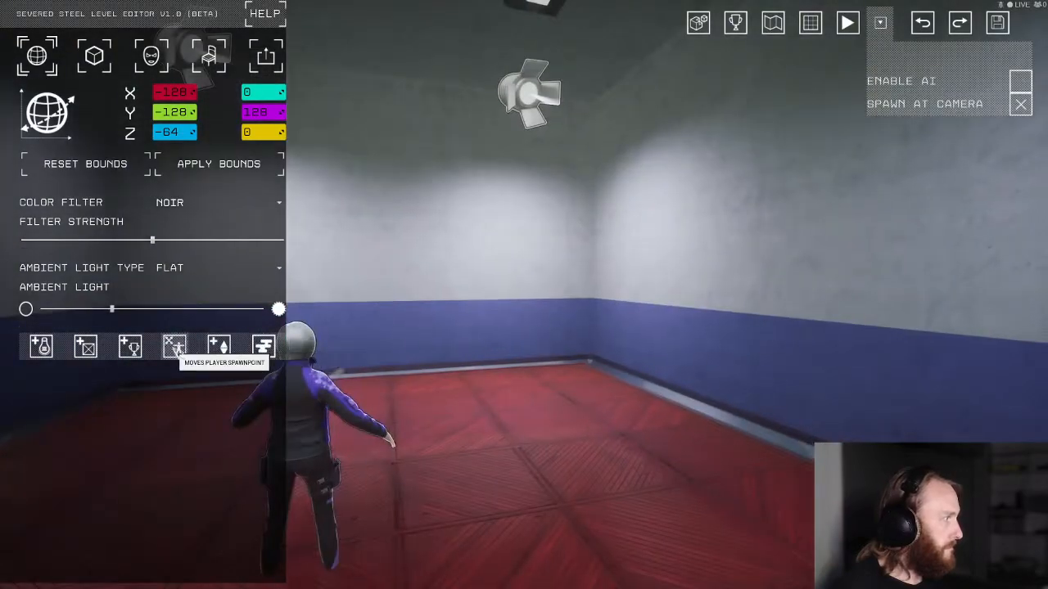
click(177, 350)
key(s)
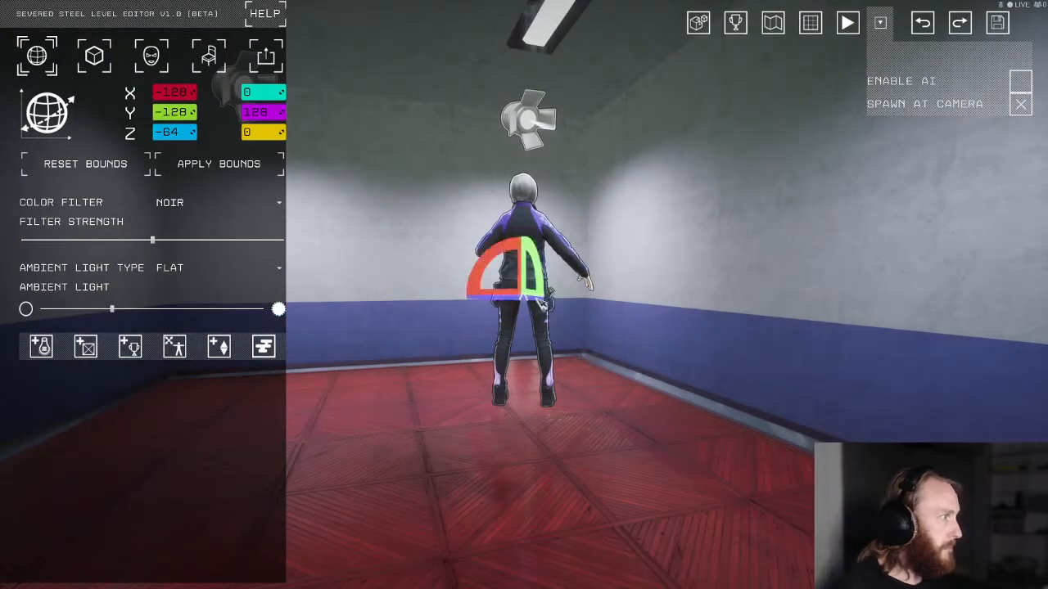
drag(570, 299, 379, 375)
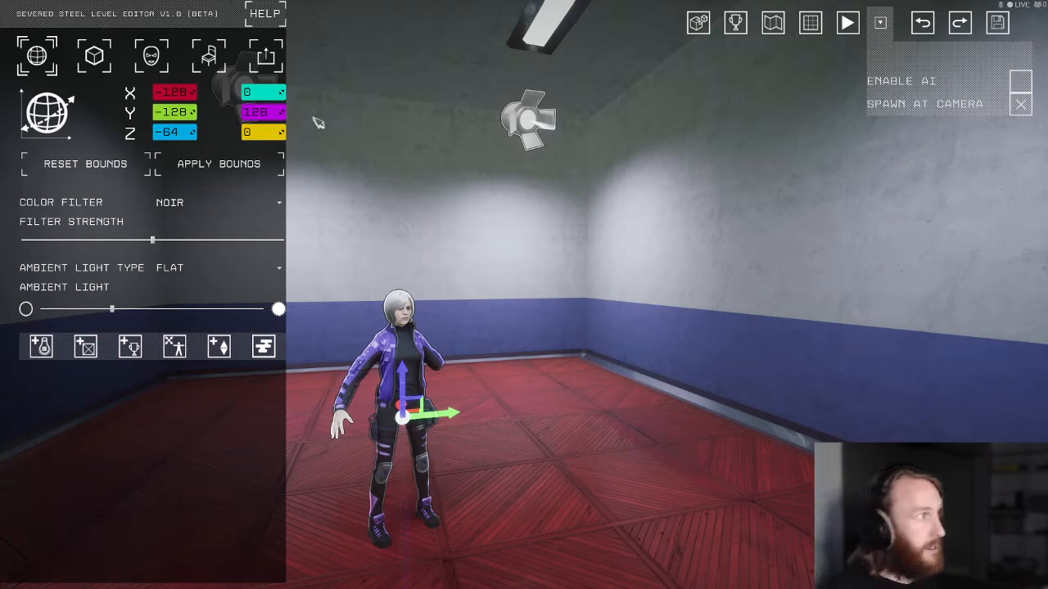
- Turn enemy AI back on for playtests and look over the NPC and object spawn modes
right_drag(615, 135, 237, 54)
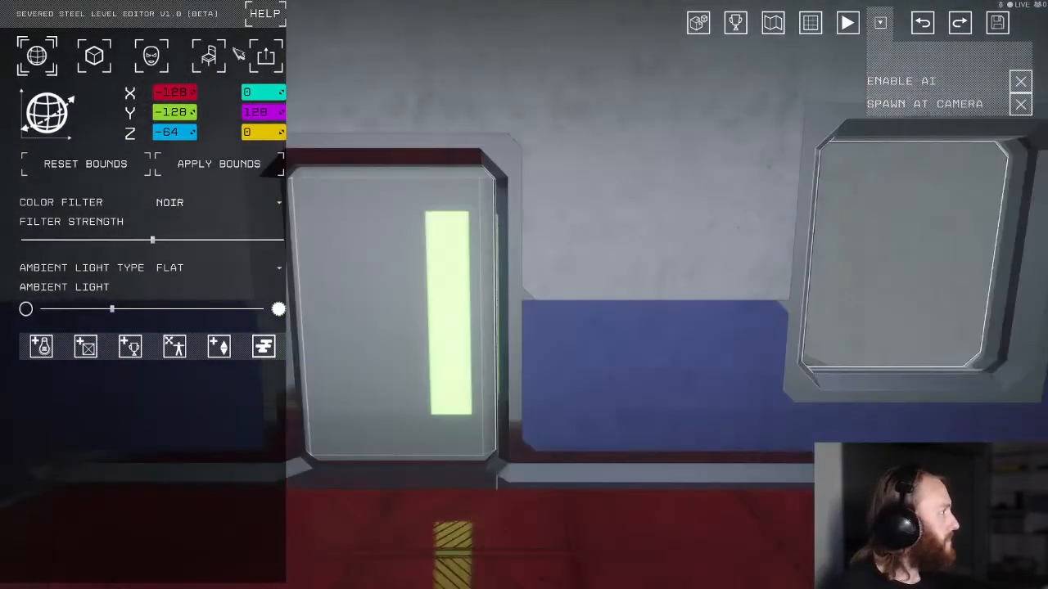
click(94, 55)
click(151, 55)
click(209, 54)
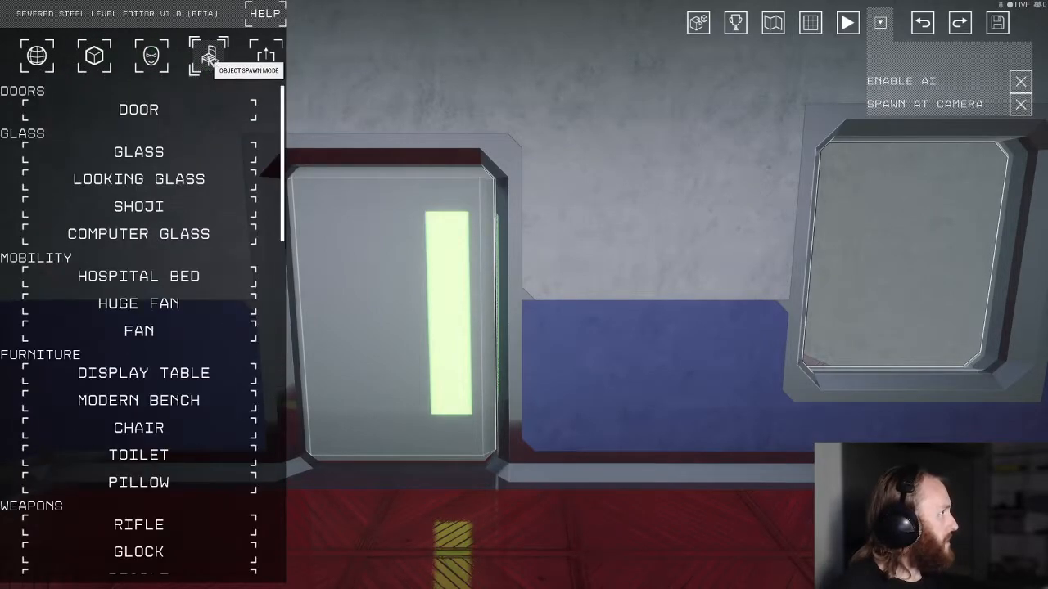
click(165, 62)
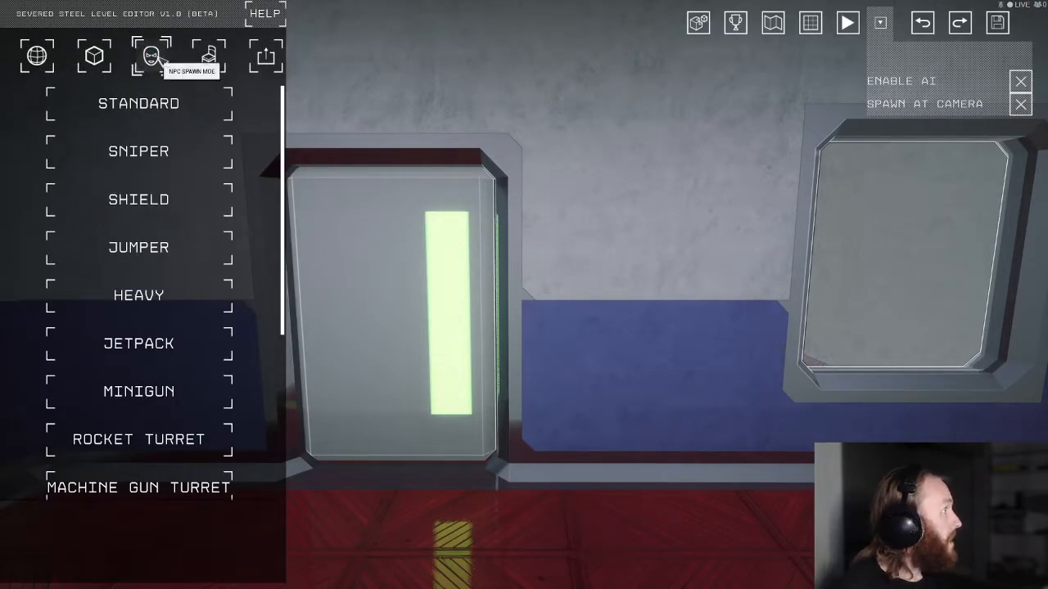
click(210, 59)
- Build a Gray Drywall staircase from the floor up to the roof of the original room using the Stairs tool
right_drag(343, 356, 450, 171)
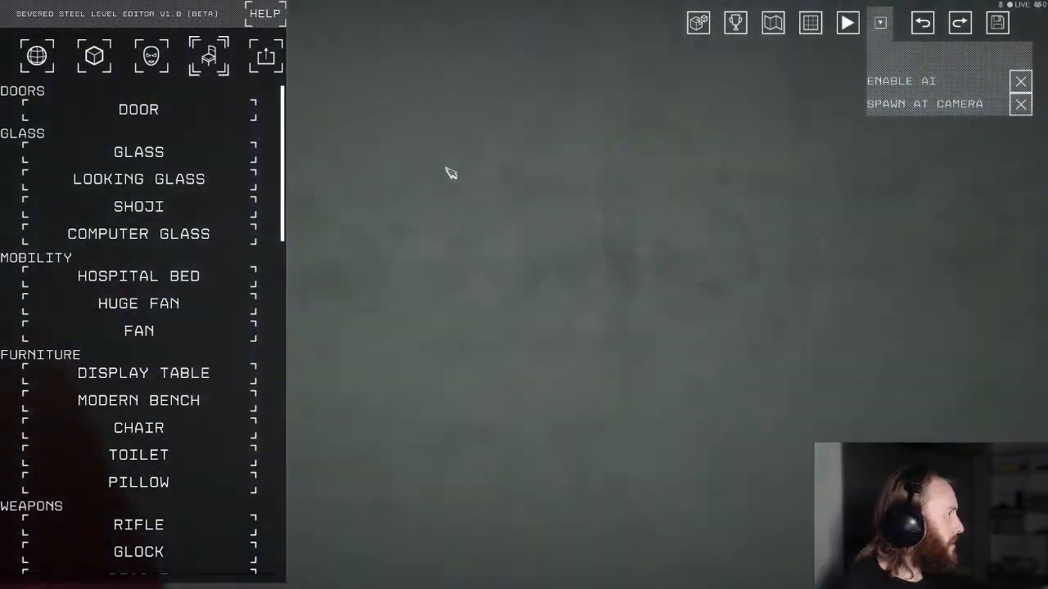
click(96, 63)
right_drag(534, 183, 638, 198)
click(261, 417)
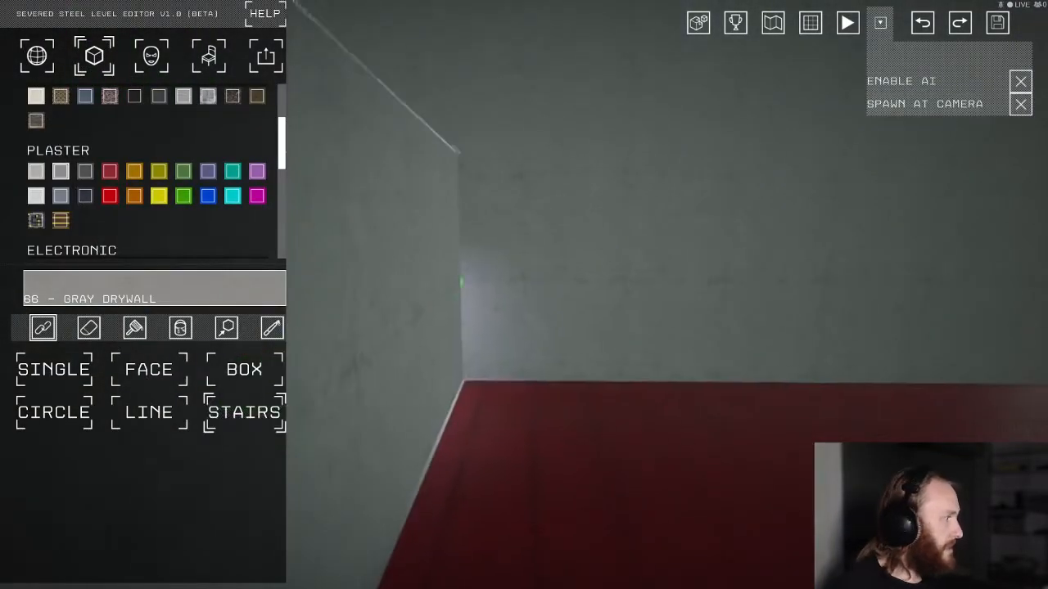
key(s)
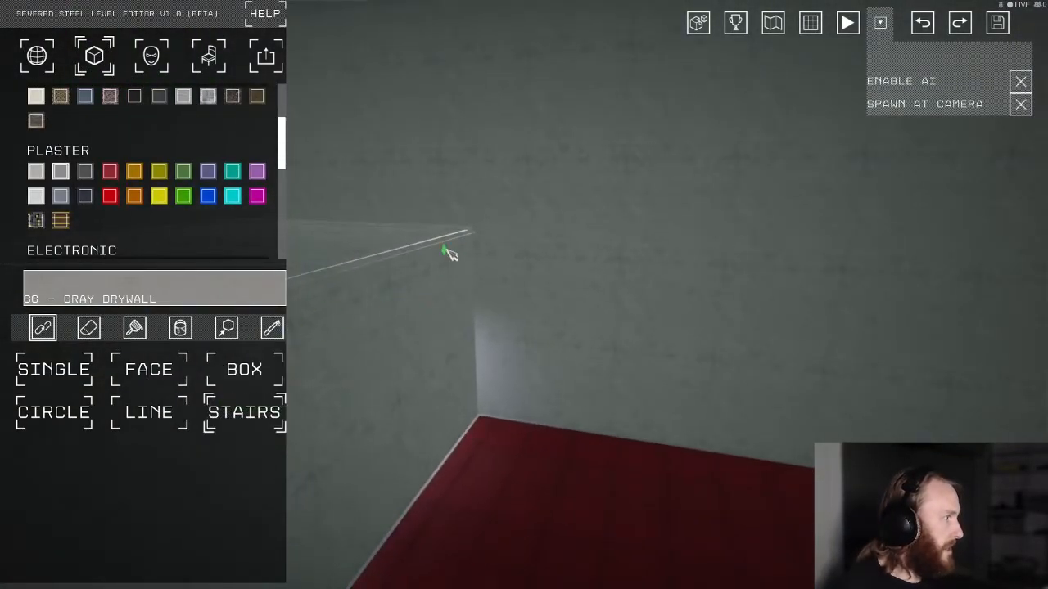
right_drag(741, 518, 753, 501)
right_drag(624, 391, 600, 386)
key(2)
key(e)
right_drag(608, 334, 460, 345)
key(w)
key(d)
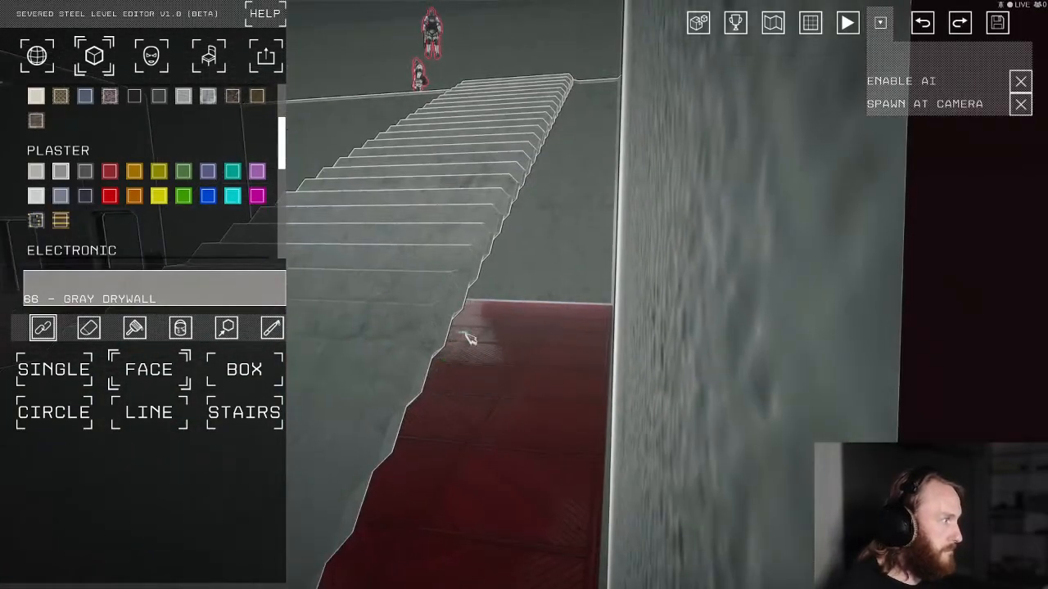
- Widen the staircase sideways with the Face tool to close the gap to the outer wall
click(466, 295)
click(501, 298)
click(544, 301)
click(596, 306)
right_drag(596, 306, 607, 284)
key(a)
click(573, 293)
click(537, 305)
click(491, 319)
right_drag(485, 315, 413, 315)
key(d)
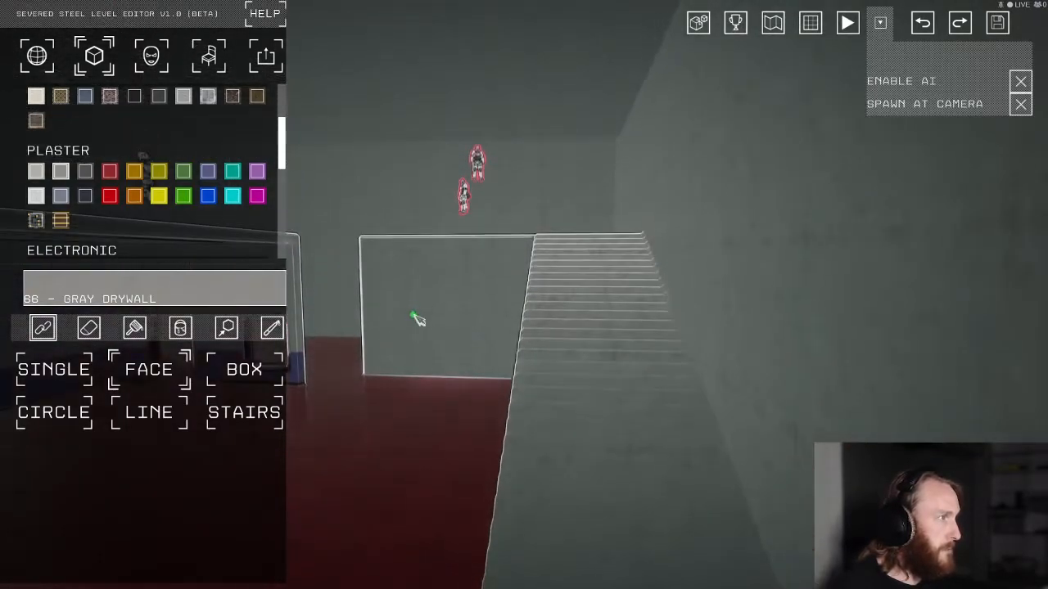
right_drag(725, 138, 683, 215)
key(a)
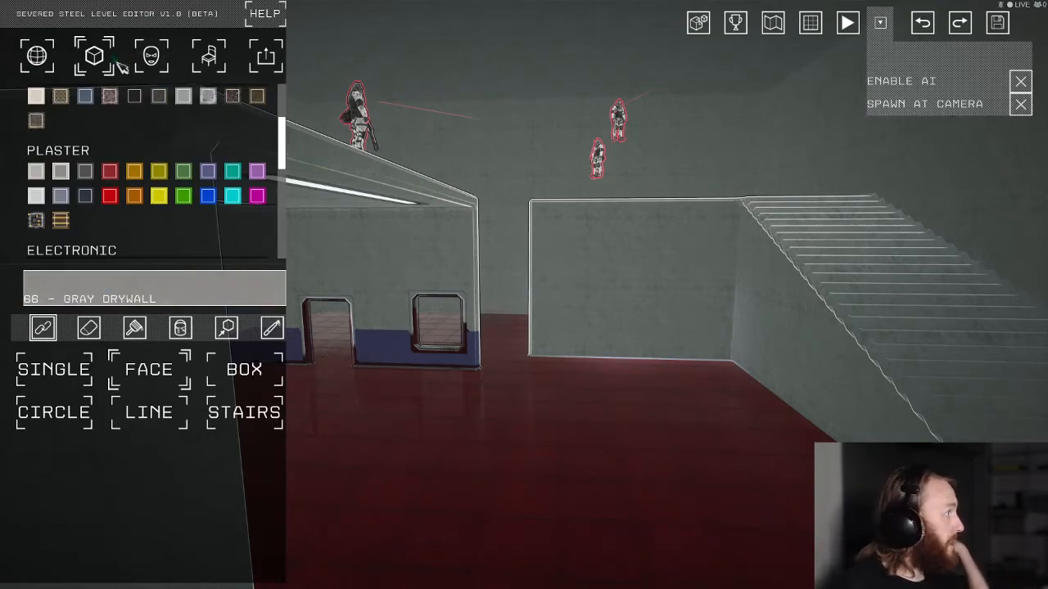
click(37, 57)
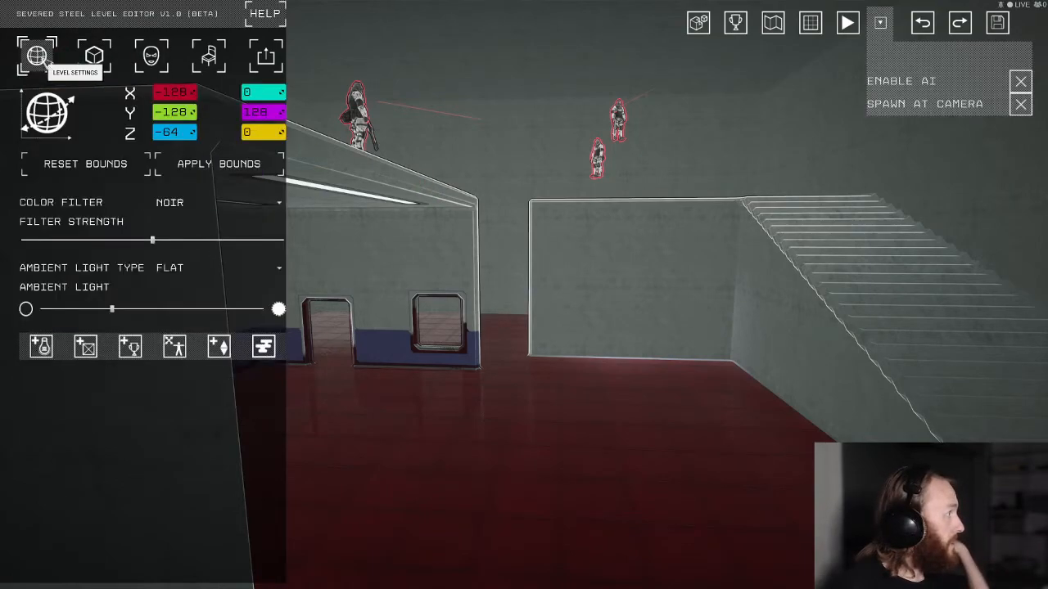
click(94, 56)
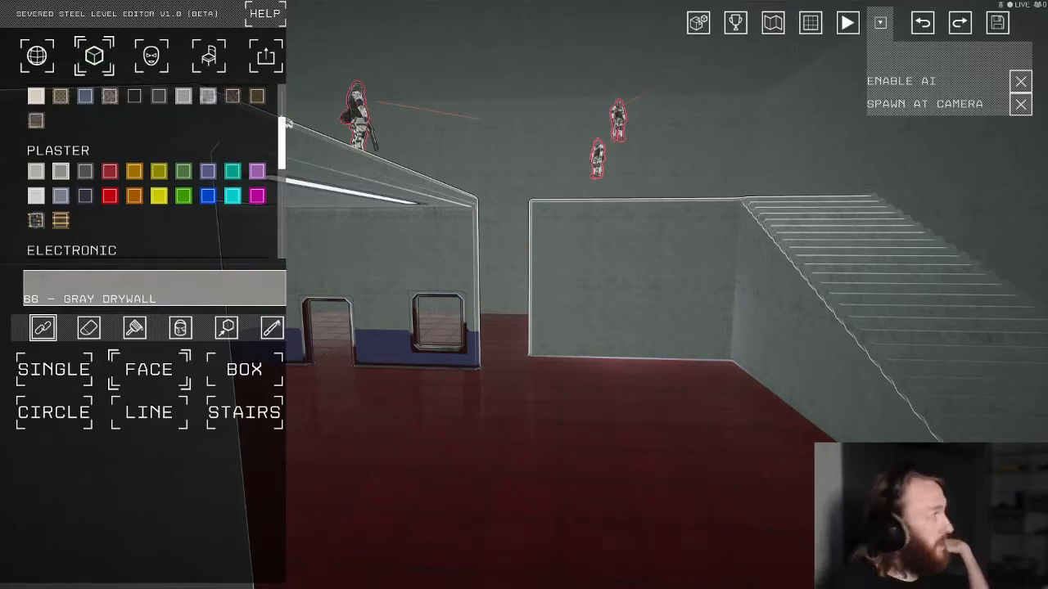
click(151, 56)
scroll(200, 448, down, 1)
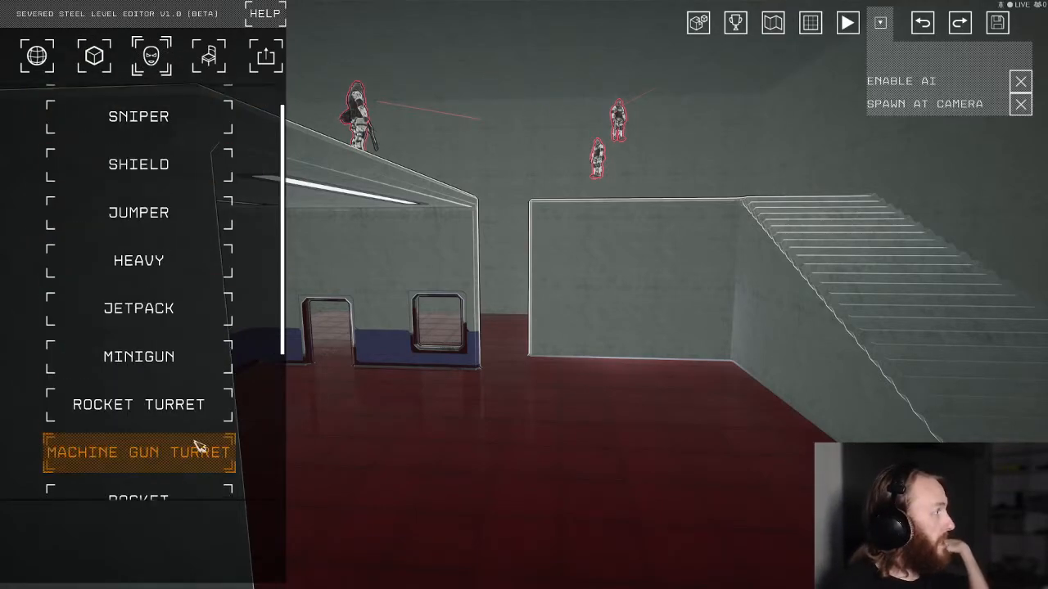
scroll(193, 447, down, 1)
click(224, 60)
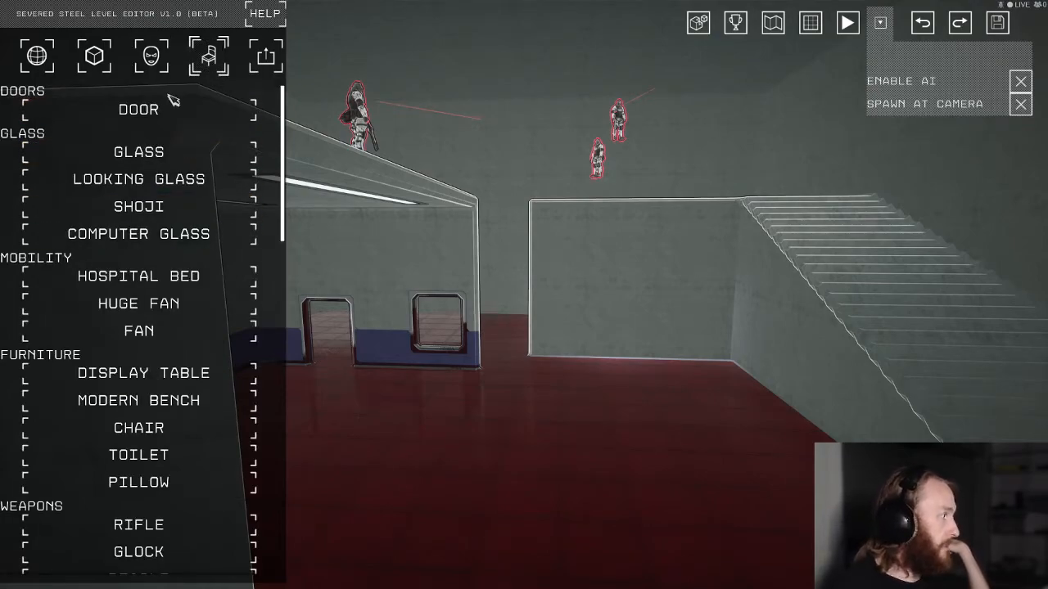
- Give the level THEROOM the description THIS IS A TUTORIAL LEVEL and capture a thumbnail showing the fronts of both rooms
click(267, 57)
right_drag(573, 172, 346, 57)
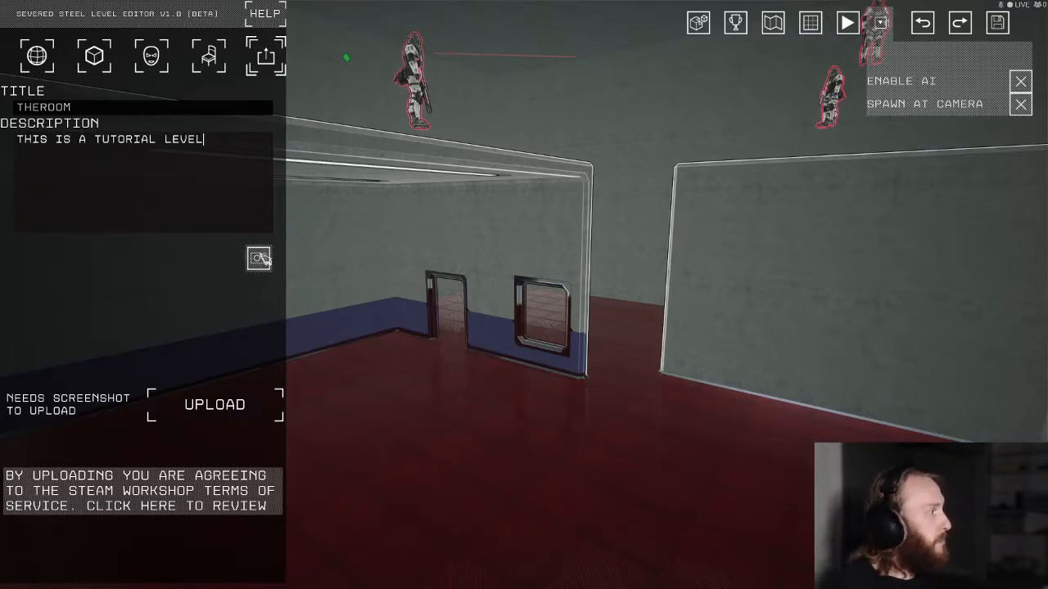
right_drag(273, 243, 247, 399)
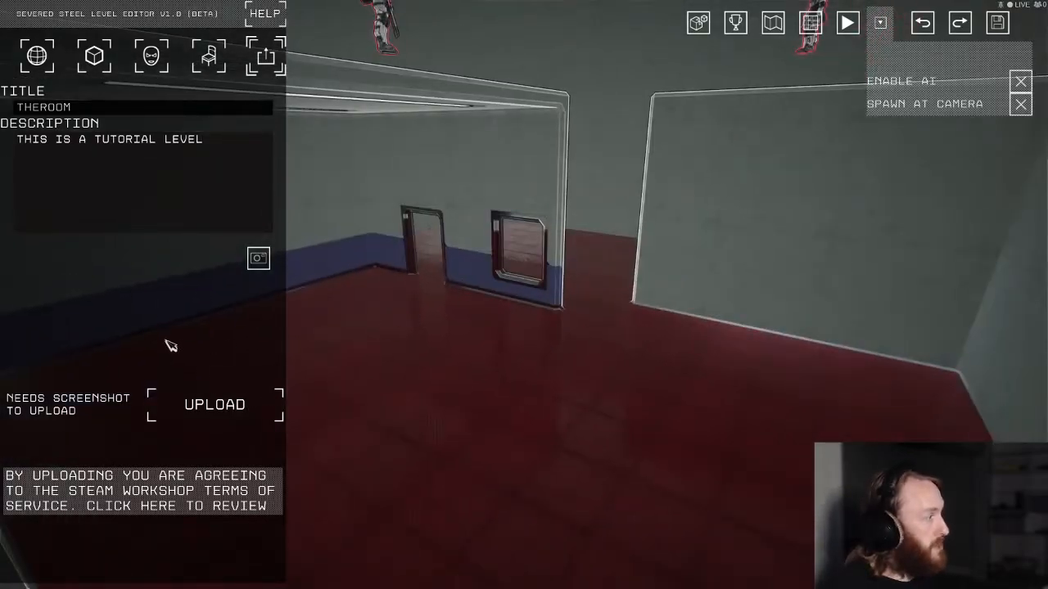
right_drag(402, 322, 430, 311)
key(s)
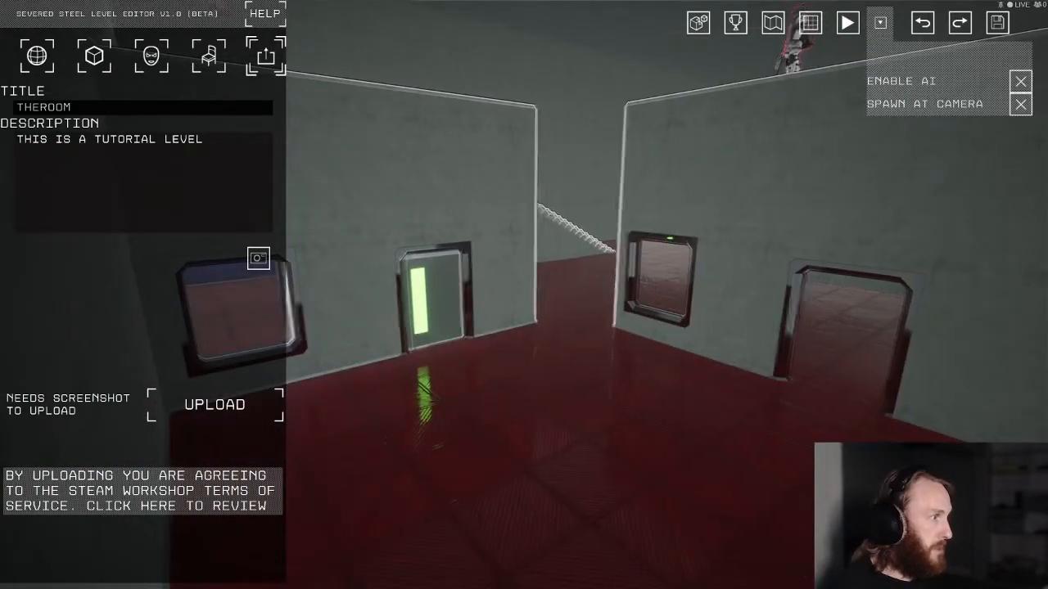
click(258, 258)
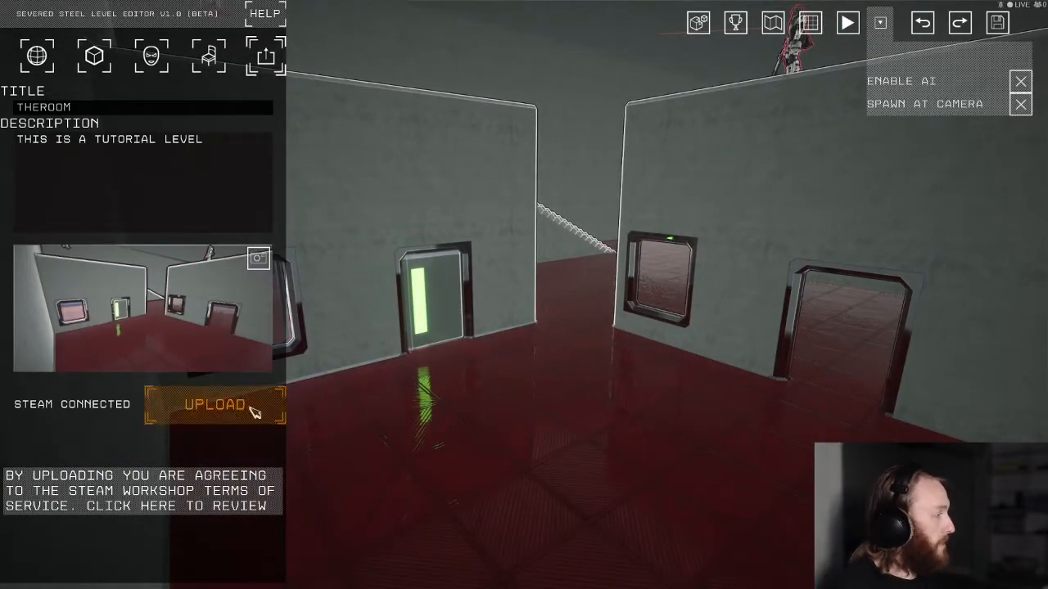
- Upload the level to the Steam Workshop, look over its Workshop page and return to the editor
click(215, 405)
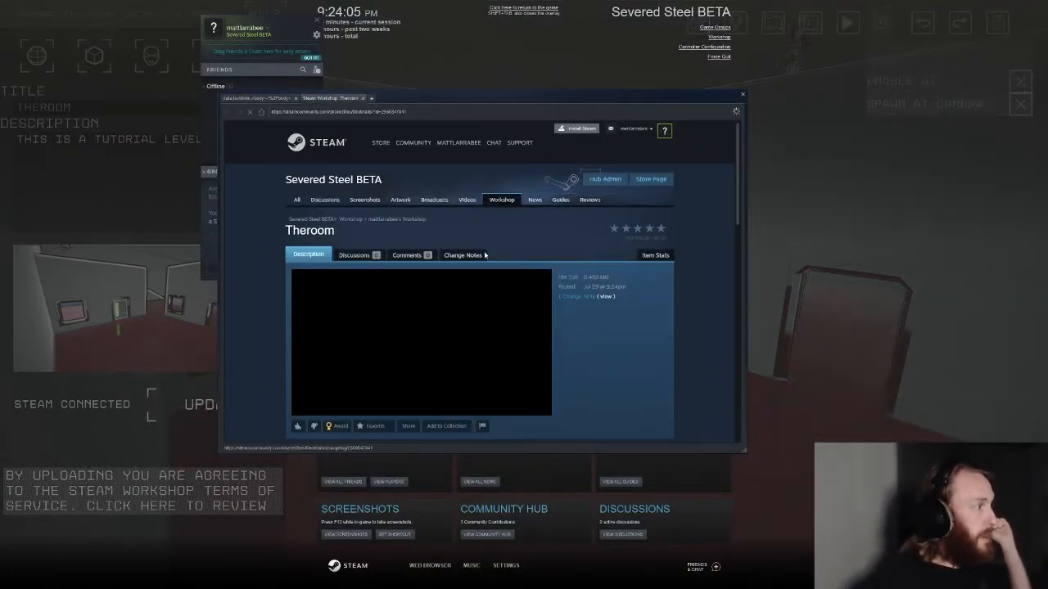
scroll(577, 337, down, 1)
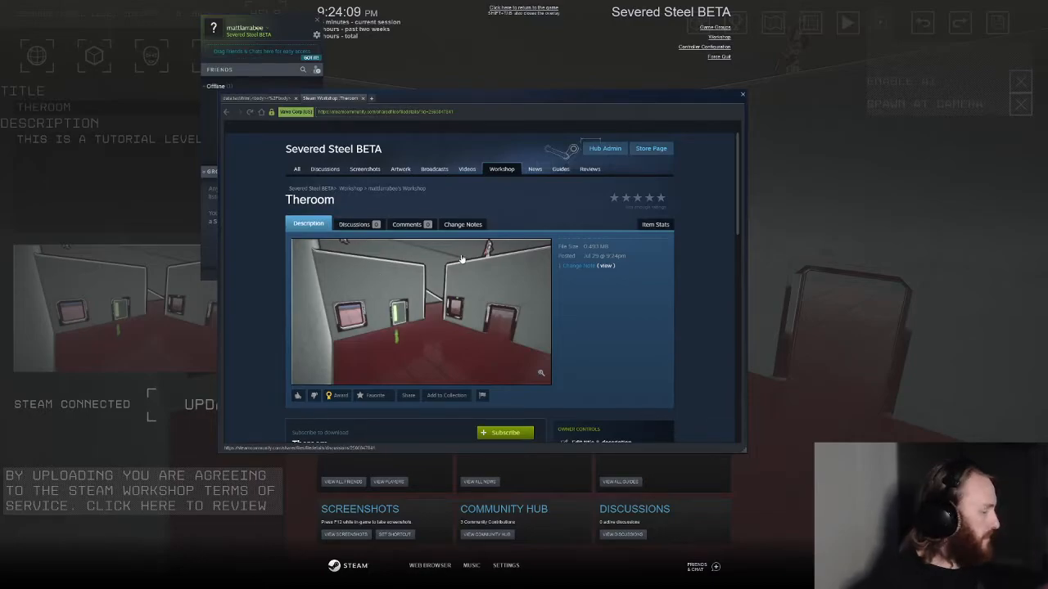
key(shift+Tab)
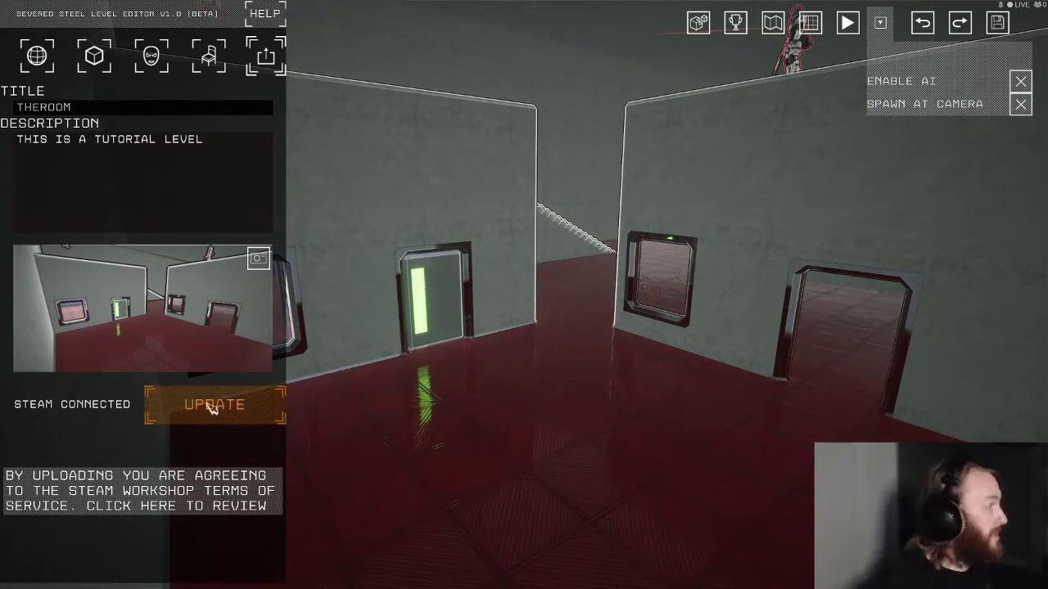
- Retake the level thumbnail from above the rooftops
right_drag(366, 330, 279, 300)
mouse_move(425, 280)
right_down()
mouse_move(315, 139)
mouse_move(414, 278)
right_up()
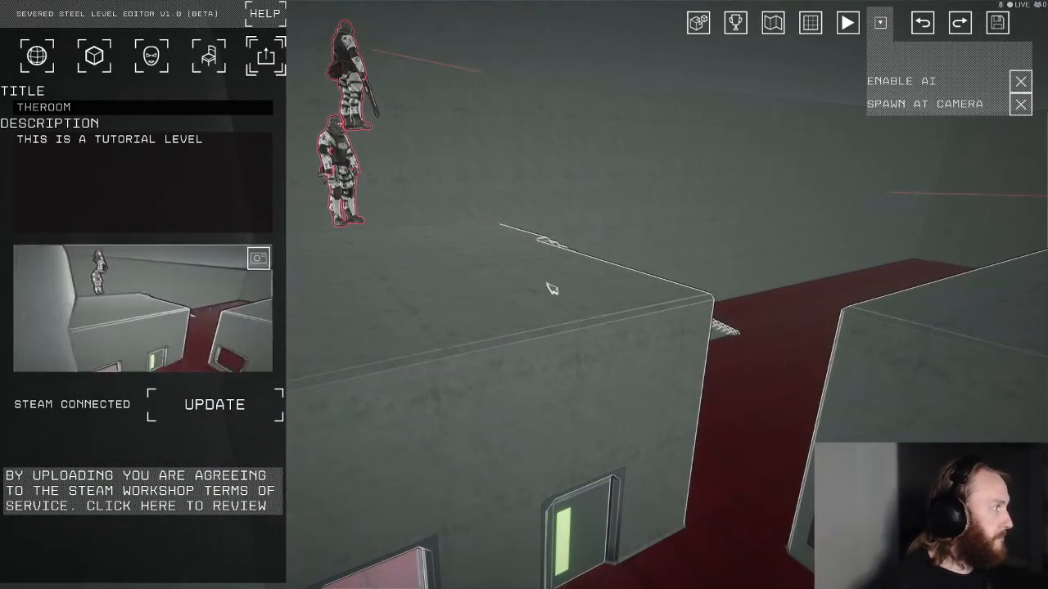
right_drag(543, 288, 171, 133)
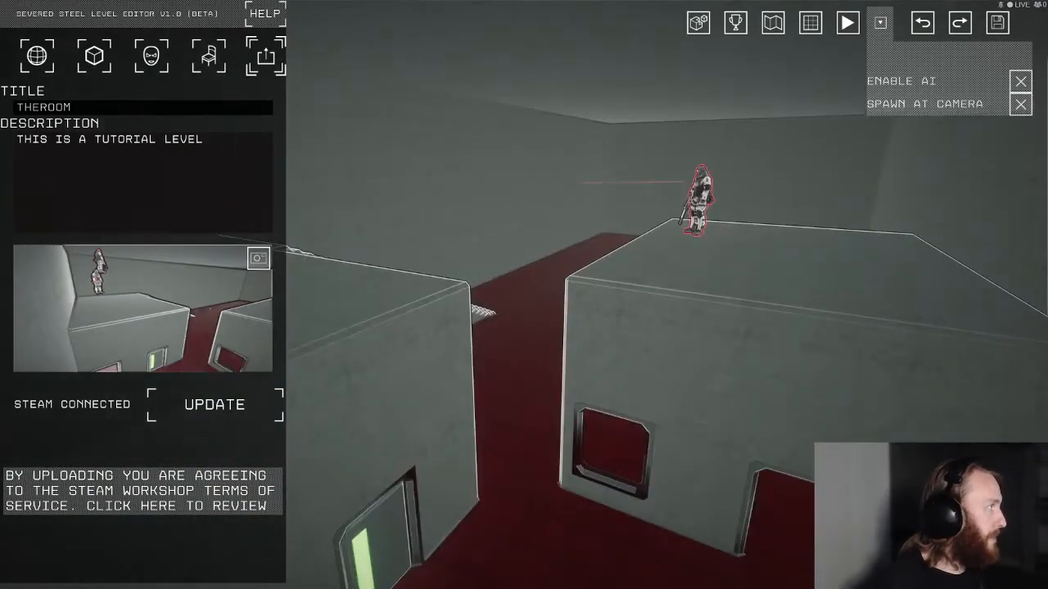
- Paint the ceiling above both rooms with 82 - Blue Polished Tile
click(94, 55)
click(208, 195)
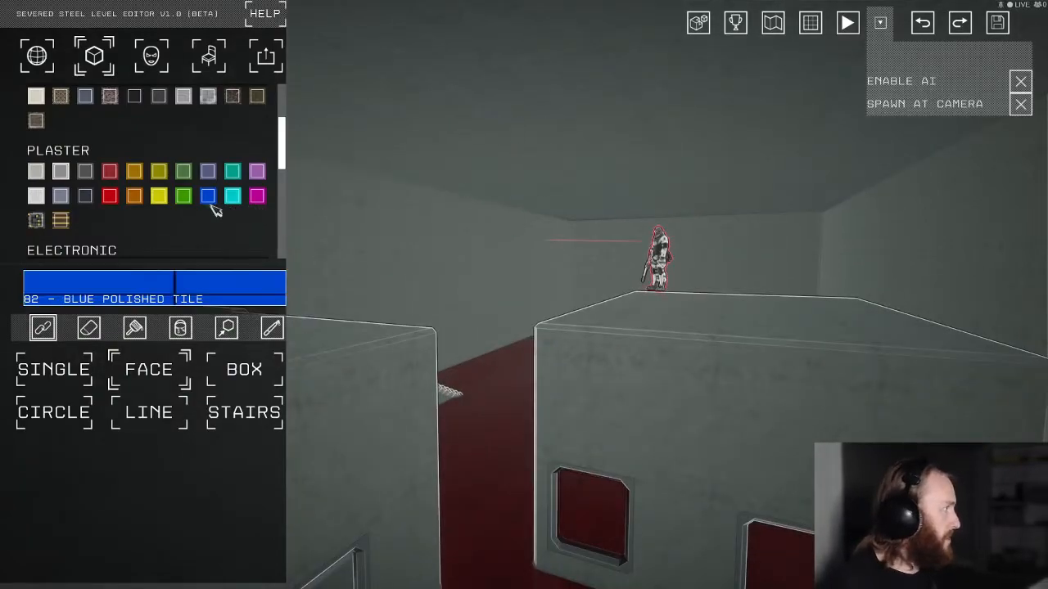
scroll(208, 194, down, 1)
key(3)
click(547, 148)
mouse_move(546, 147)
right_down()
mouse_move(476, 100)
mouse_move(485, 110)
mouse_move(579, 101)
right_up()
key(s)
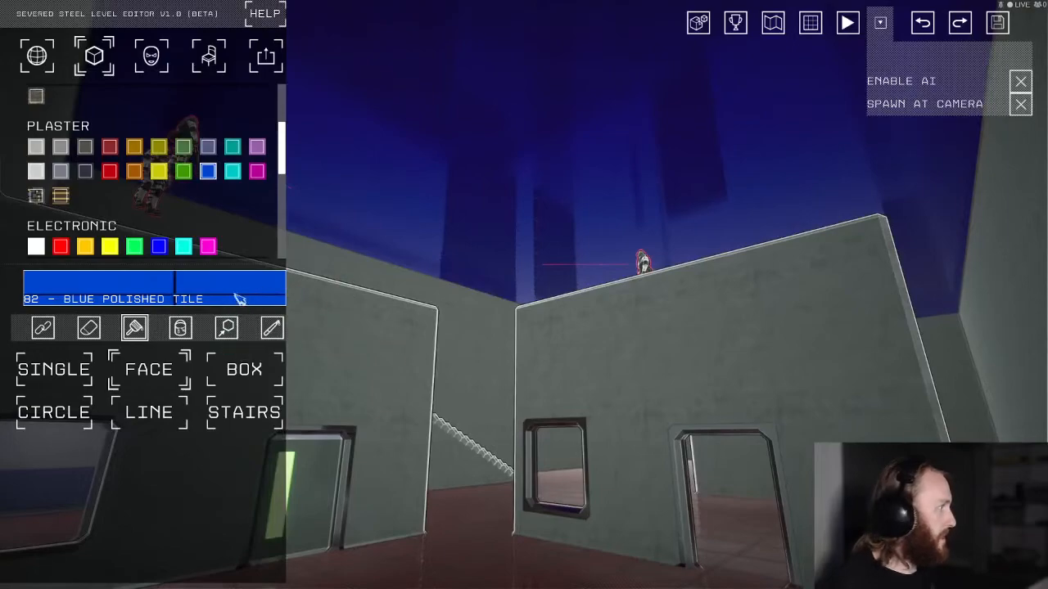
- Retake the thumbnail with the blue ceiling in view and update the level's Steam Workshop entry, checking it among the published items
click(266, 62)
click(258, 259)
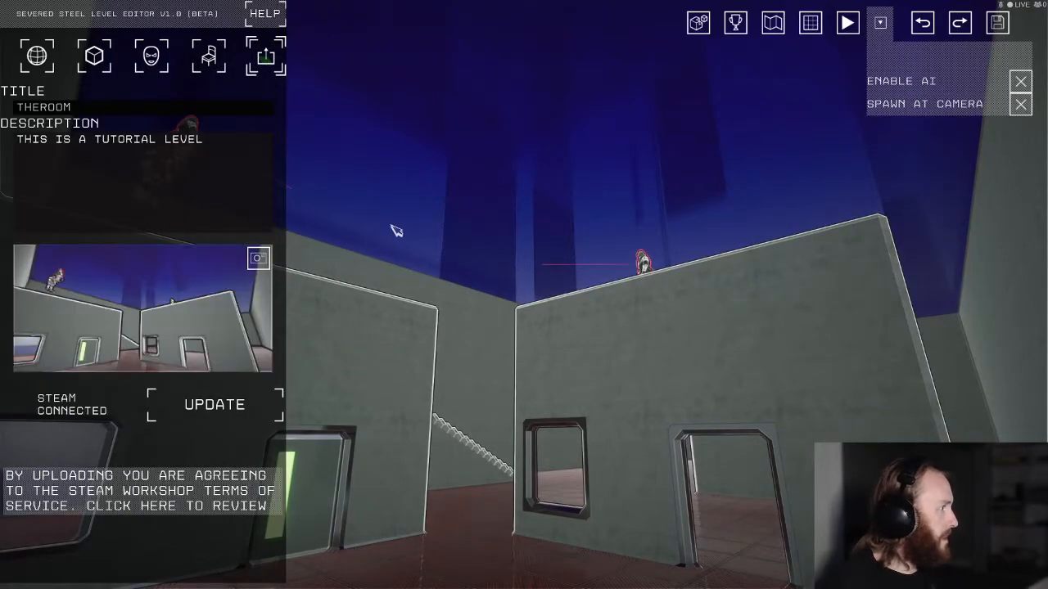
click(275, 420)
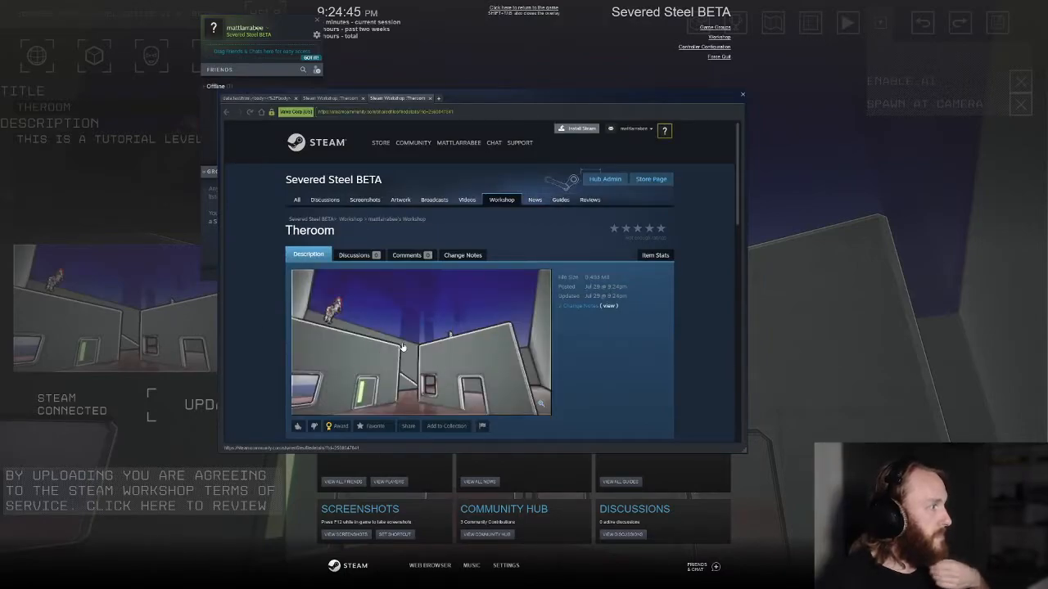
click(403, 219)
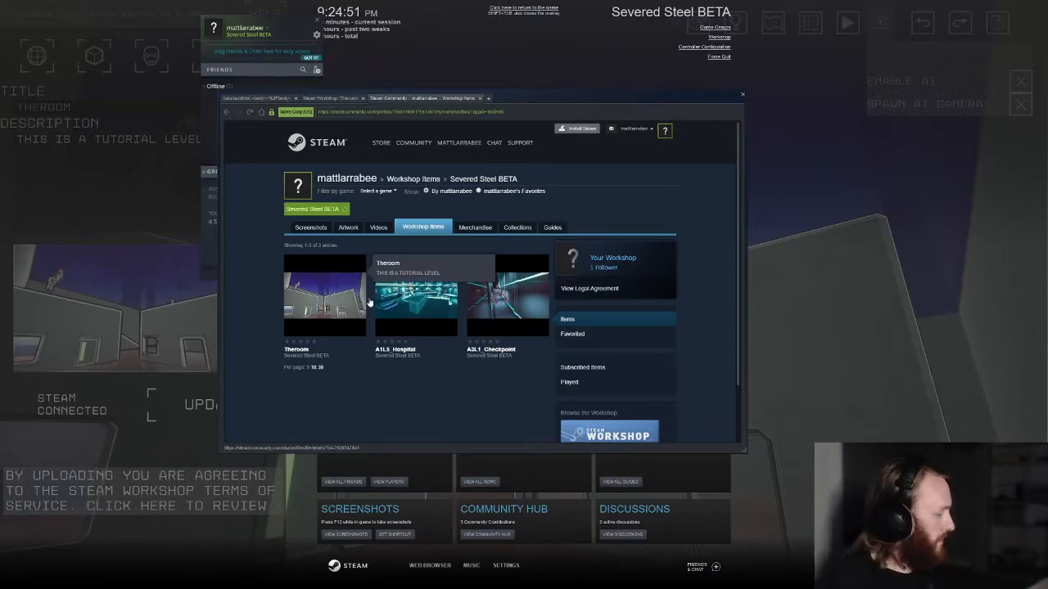
key(shift+Tab)
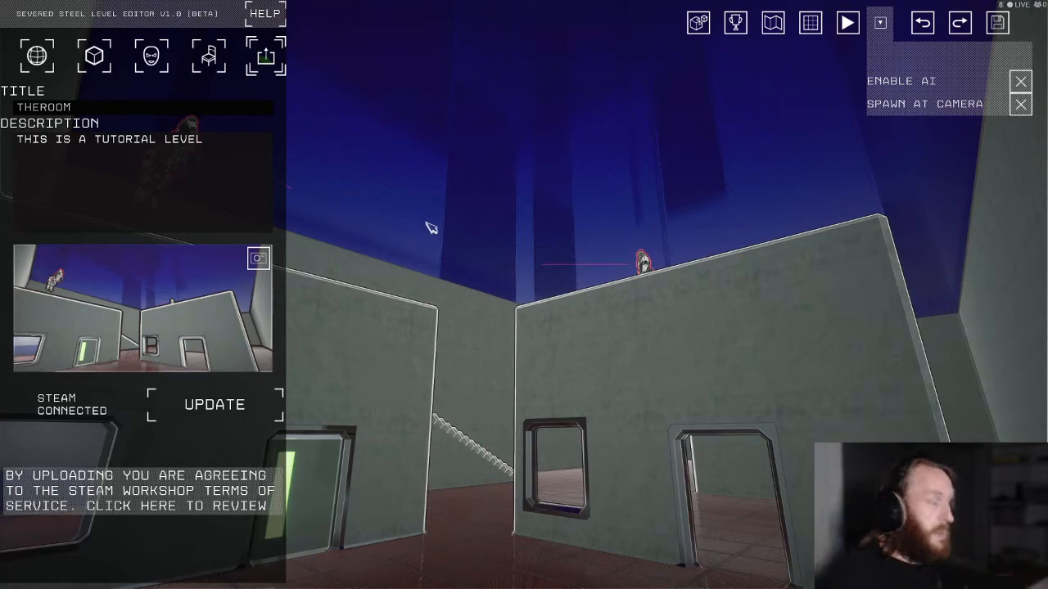